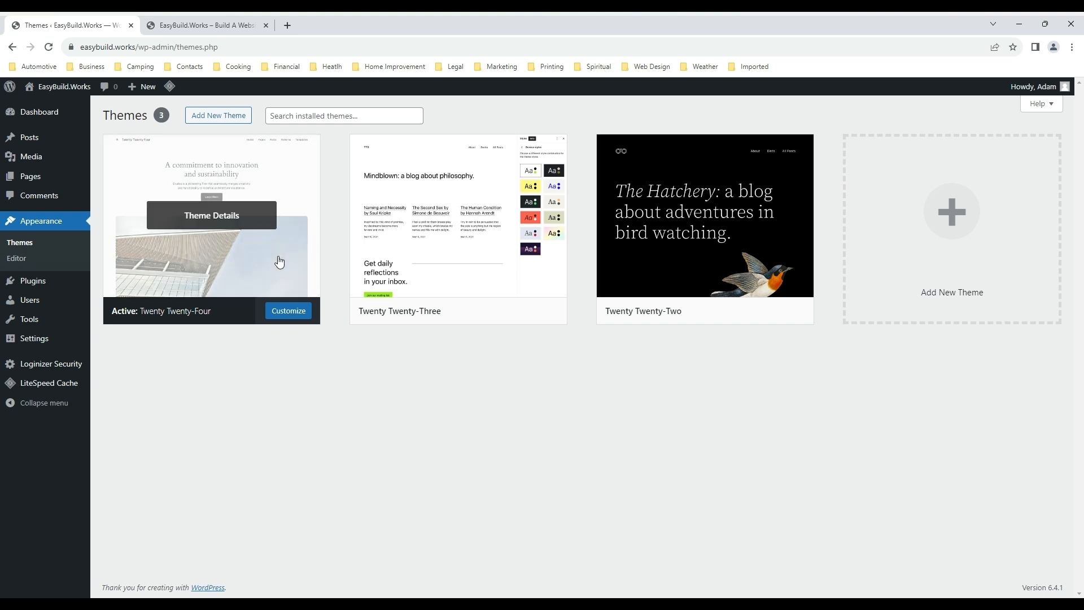
View the live site's front page and compare it with the active Twenty Twenty-Four theme in the themes list
click(198, 29)
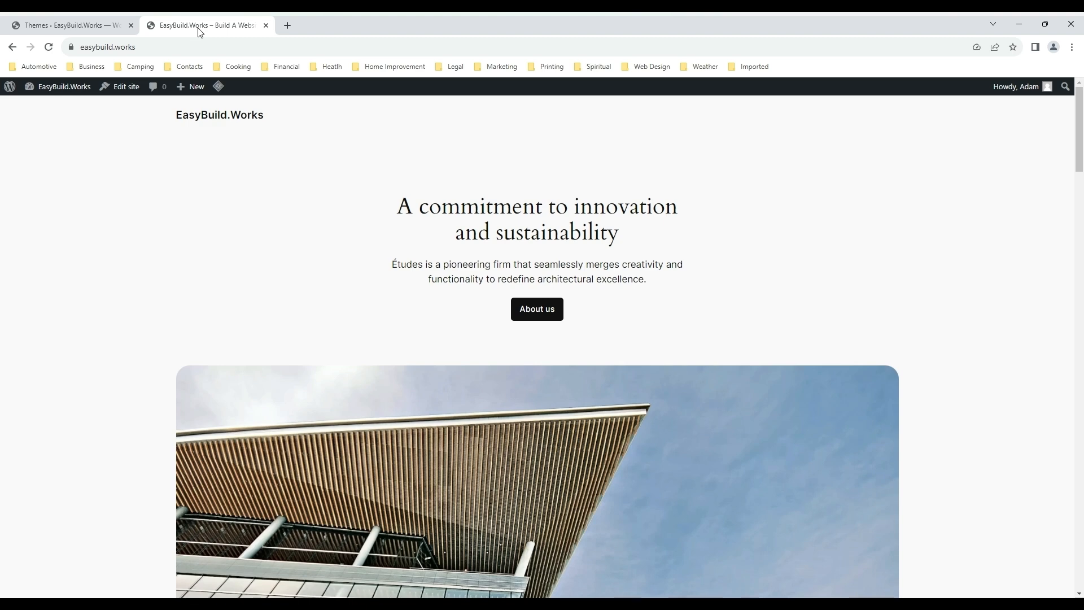
click(88, 25)
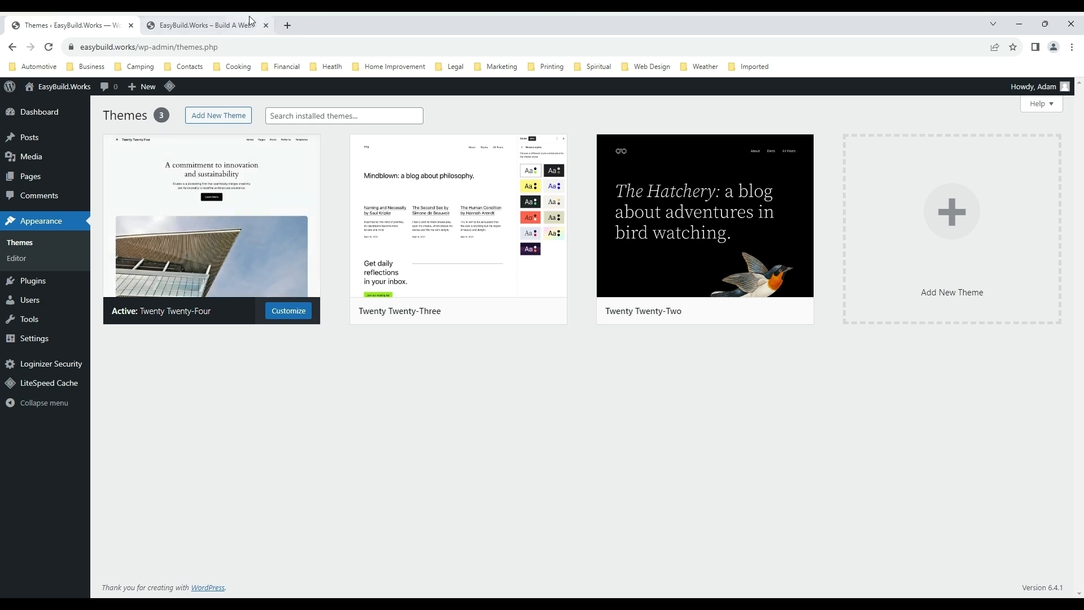
click(215, 26)
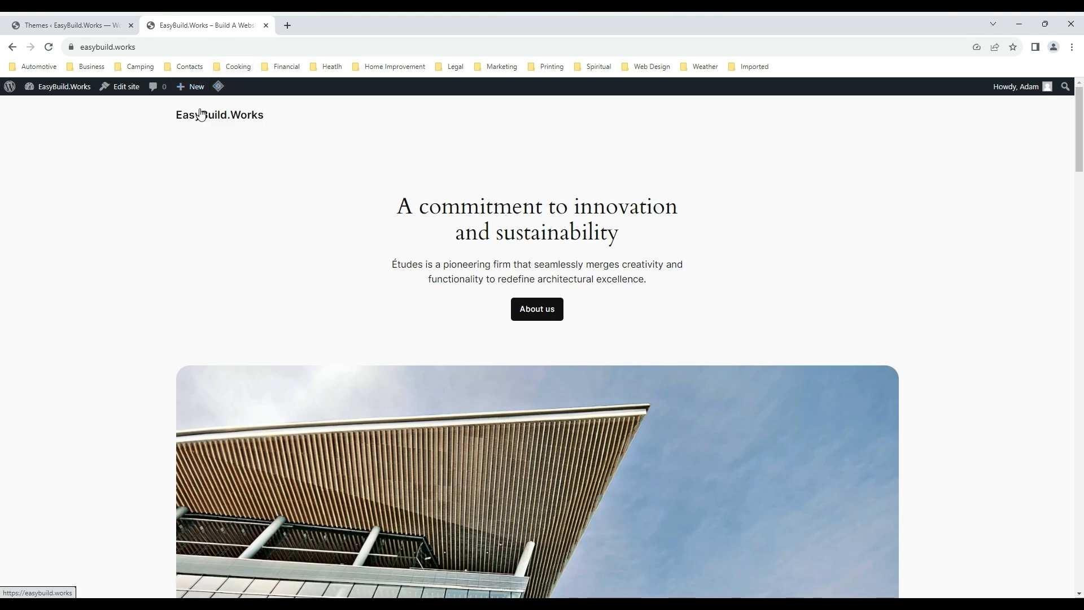
click(79, 29)
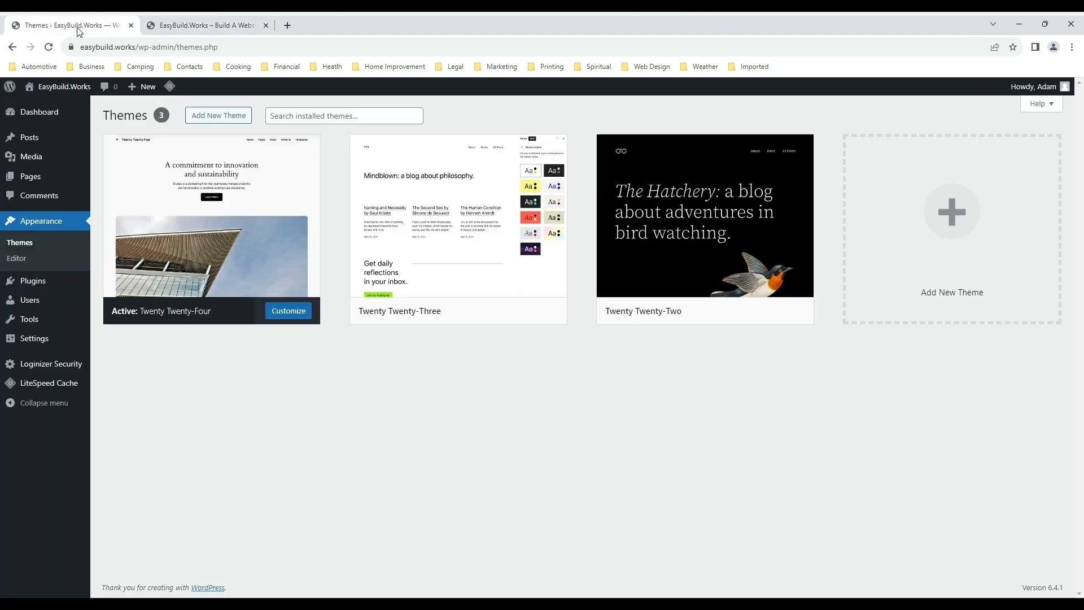
Restore the Privacy Policy and Sample Page from the pages trash and show the list of all pages
mouse_move(31, 178)
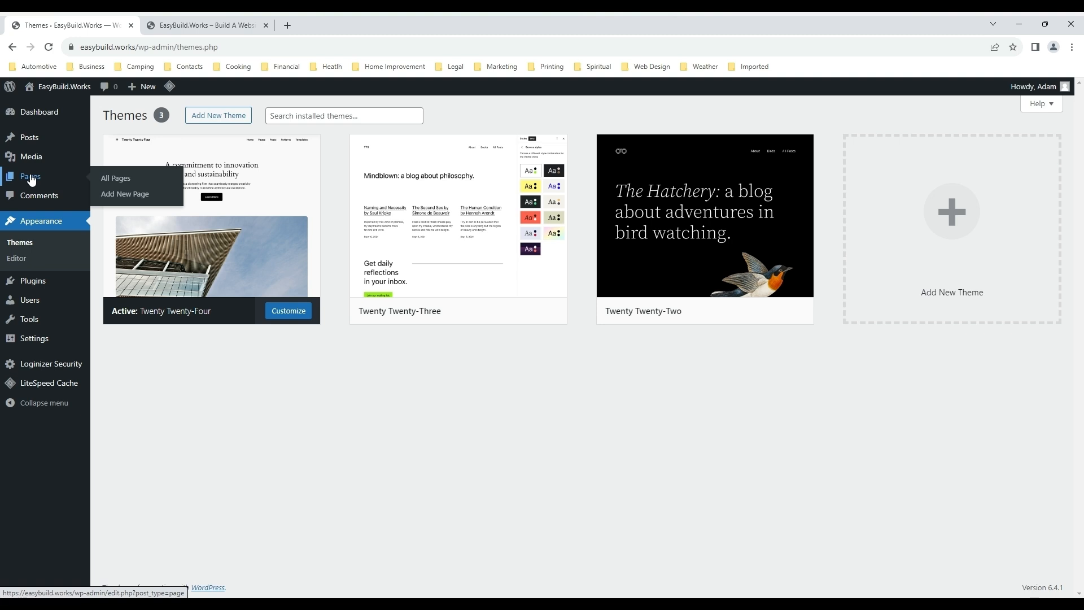
click(120, 179)
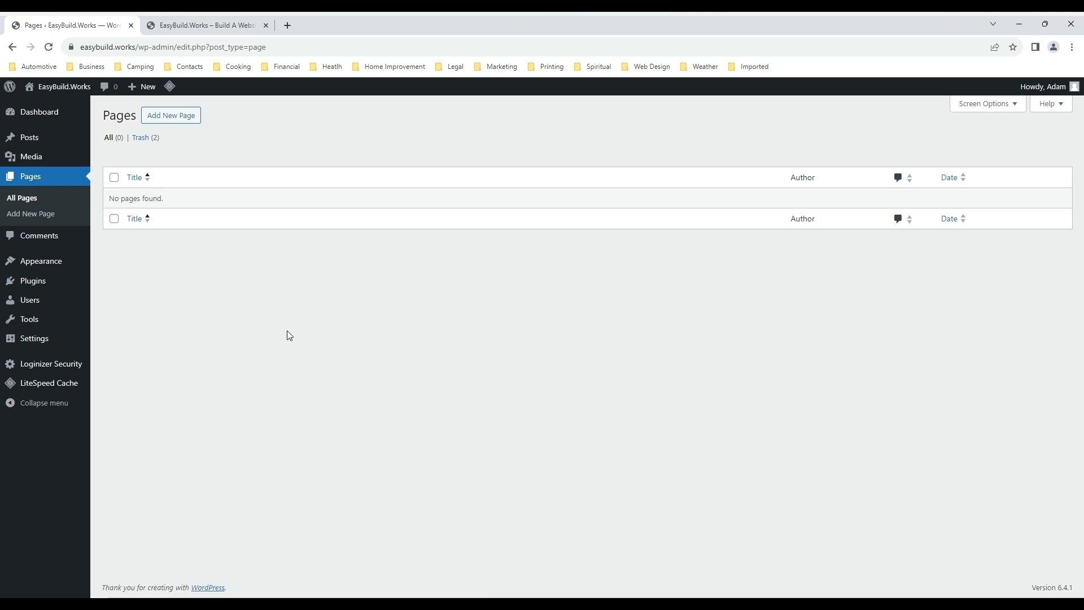
click(142, 141)
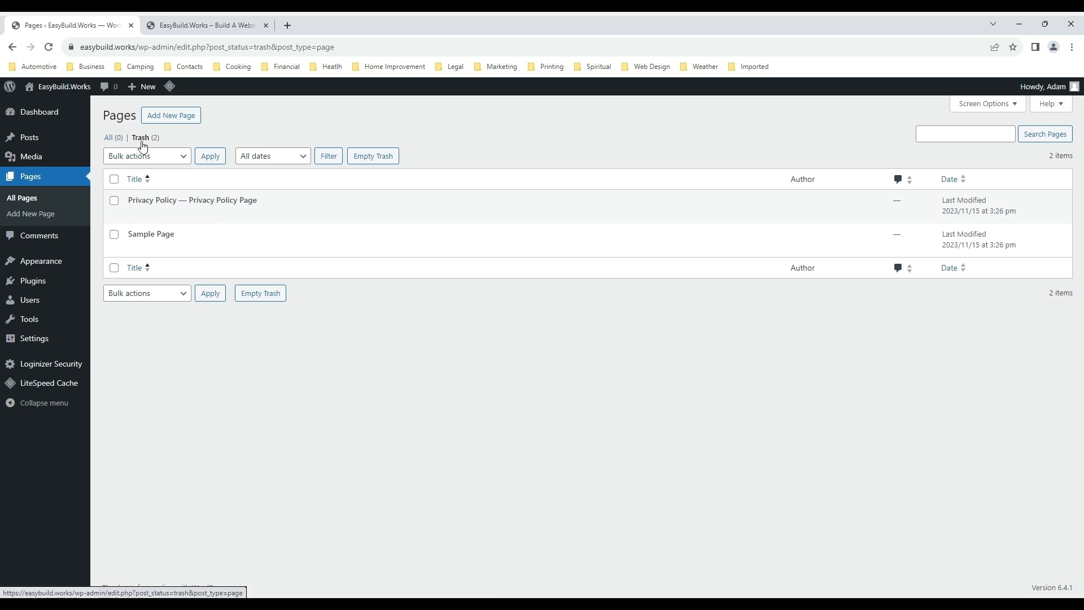
click(139, 214)
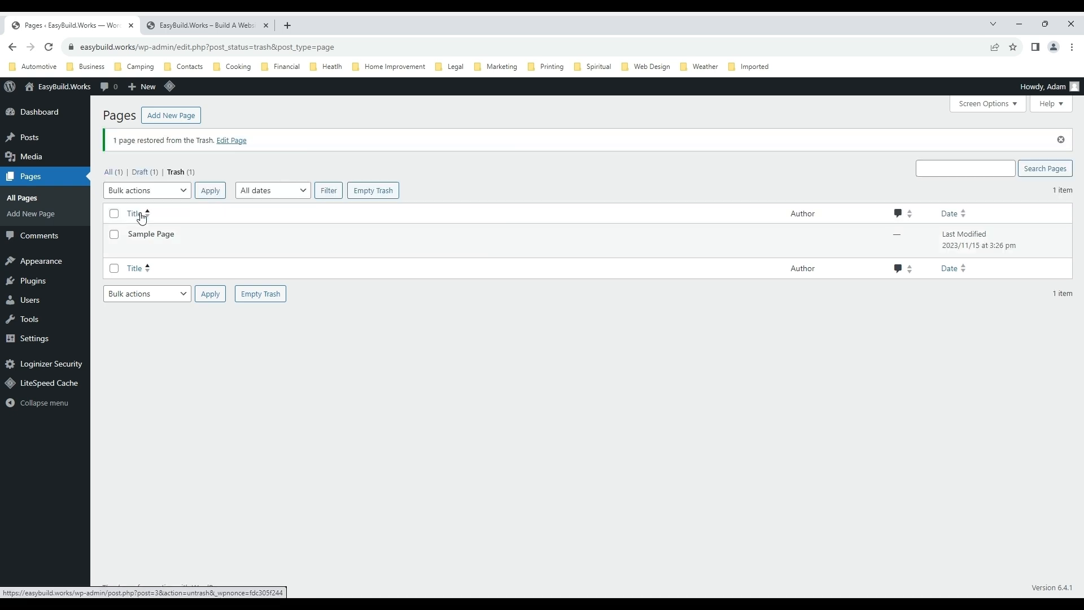
click(140, 249)
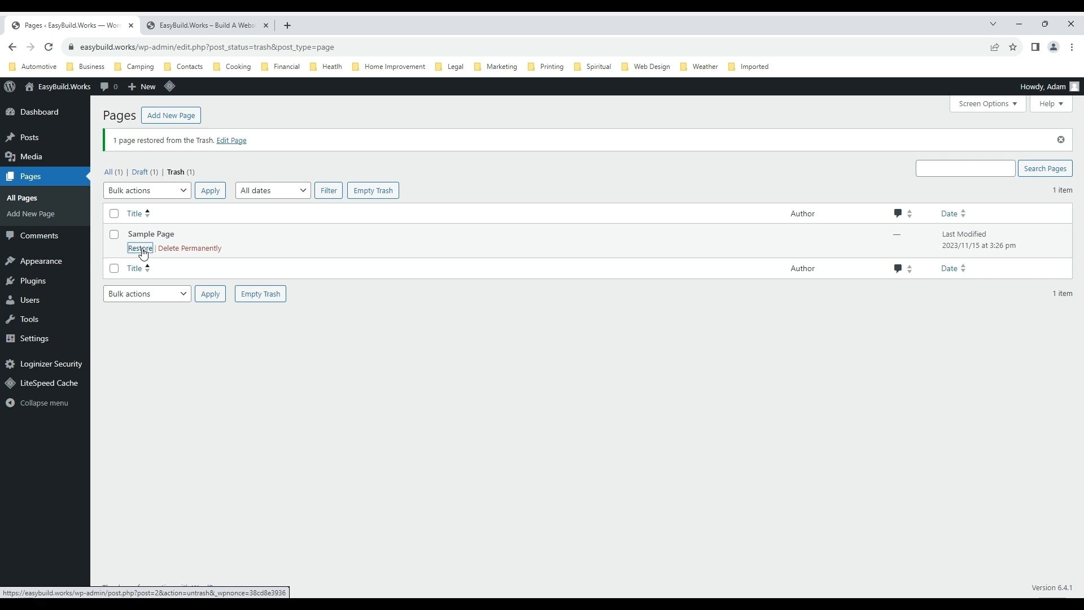
click(109, 173)
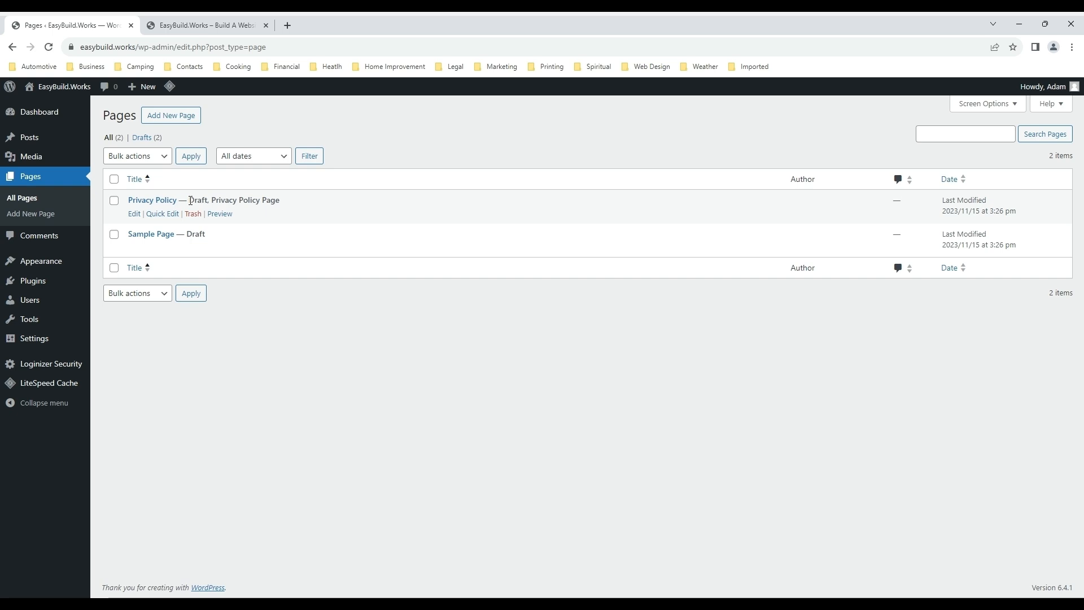
Review the suggested text of the Privacy Policy draft in the editor and publish the page
click(134, 215)
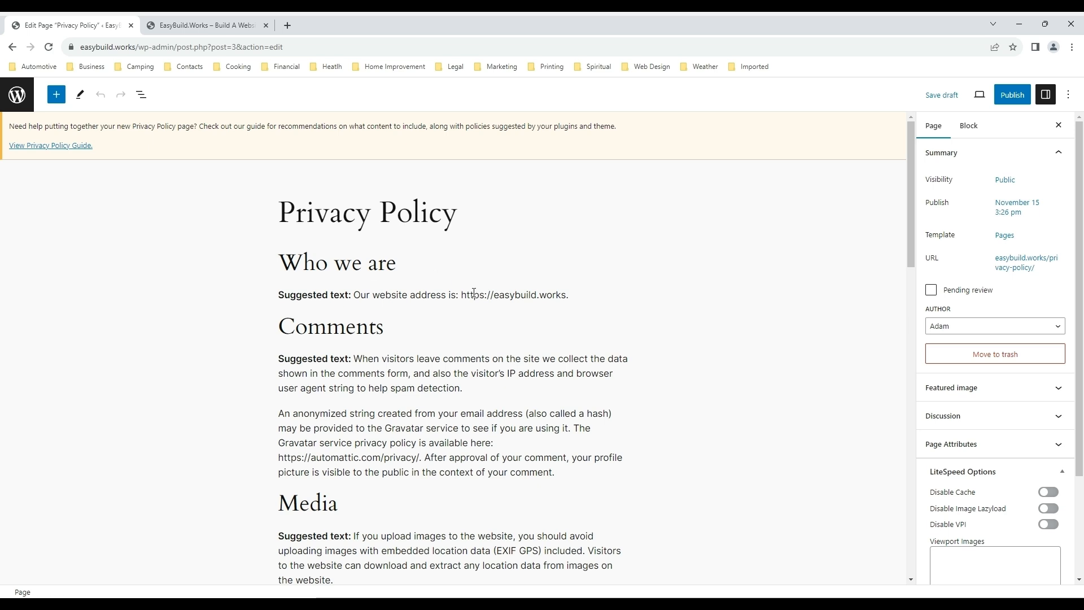
drag(462, 295, 564, 296)
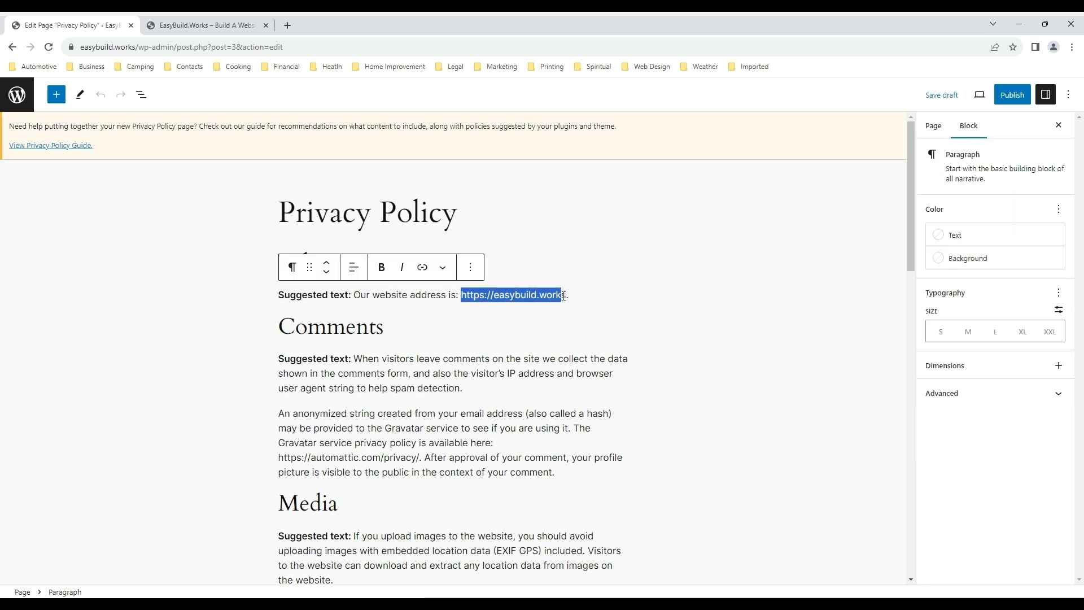
click(566, 357)
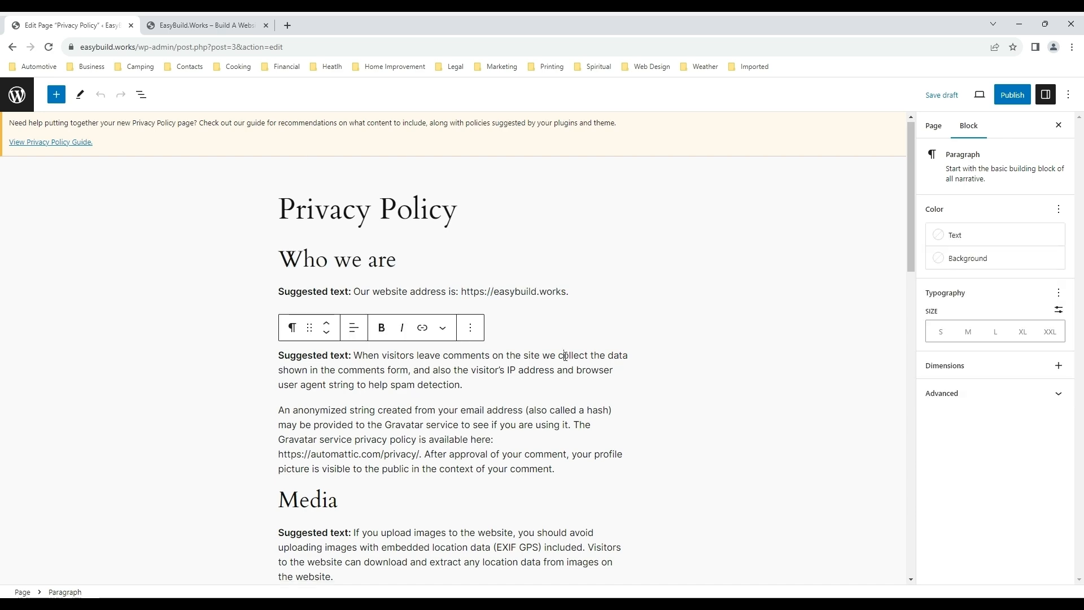
scroll(565, 357, down, 13)
scroll(565, 360, down, 5)
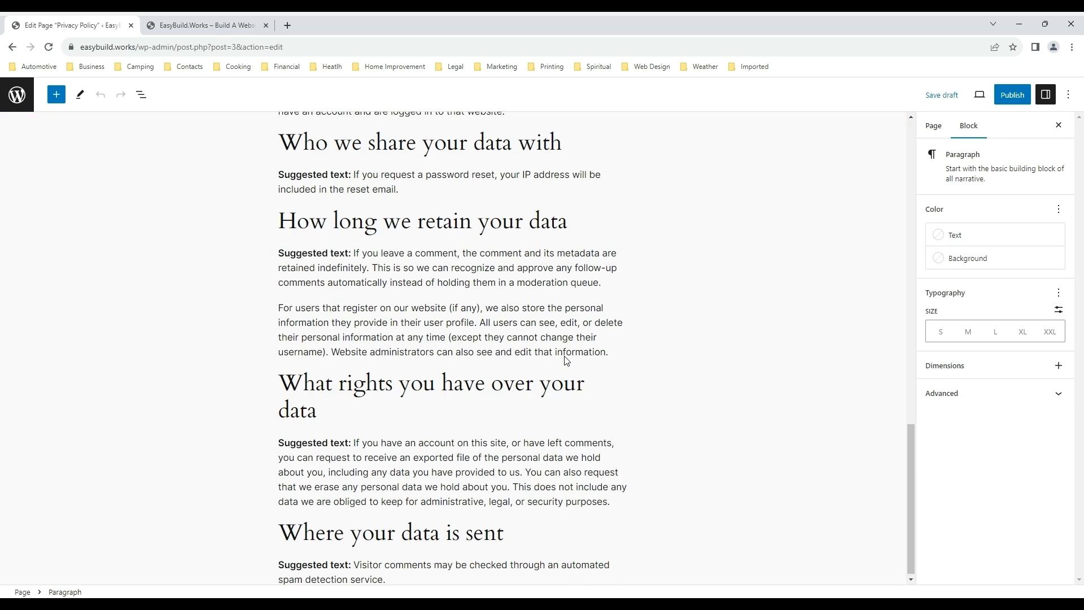
scroll(565, 356, up, 18)
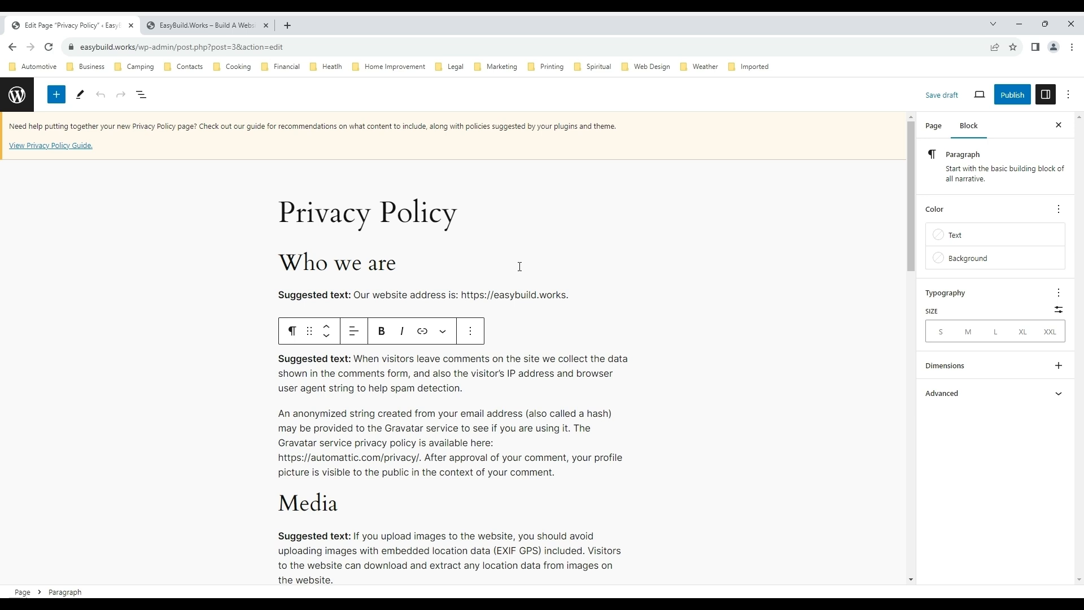
click(1014, 97)
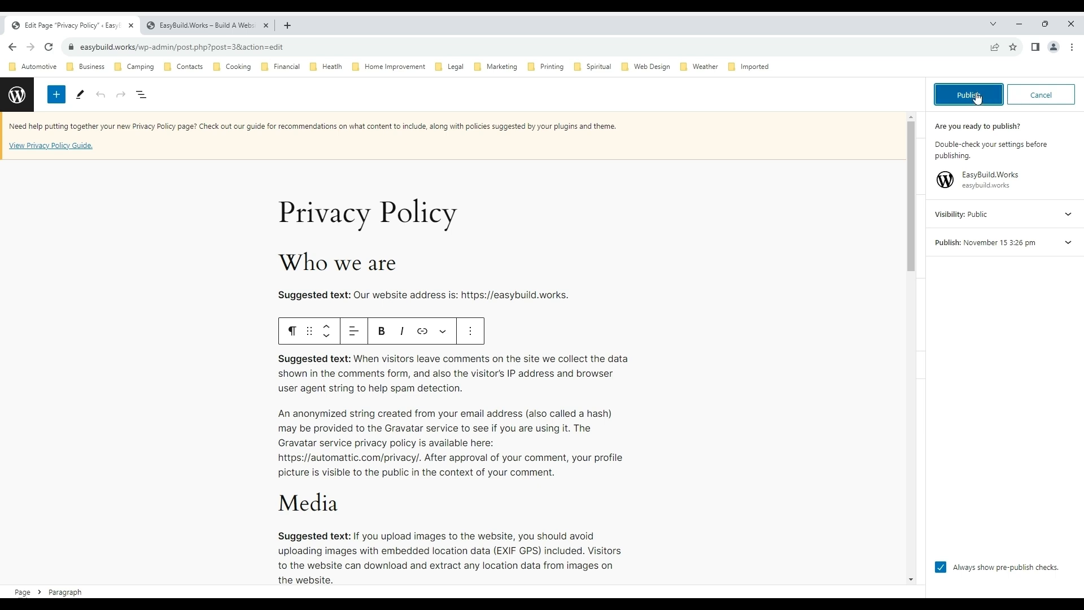
click(977, 98)
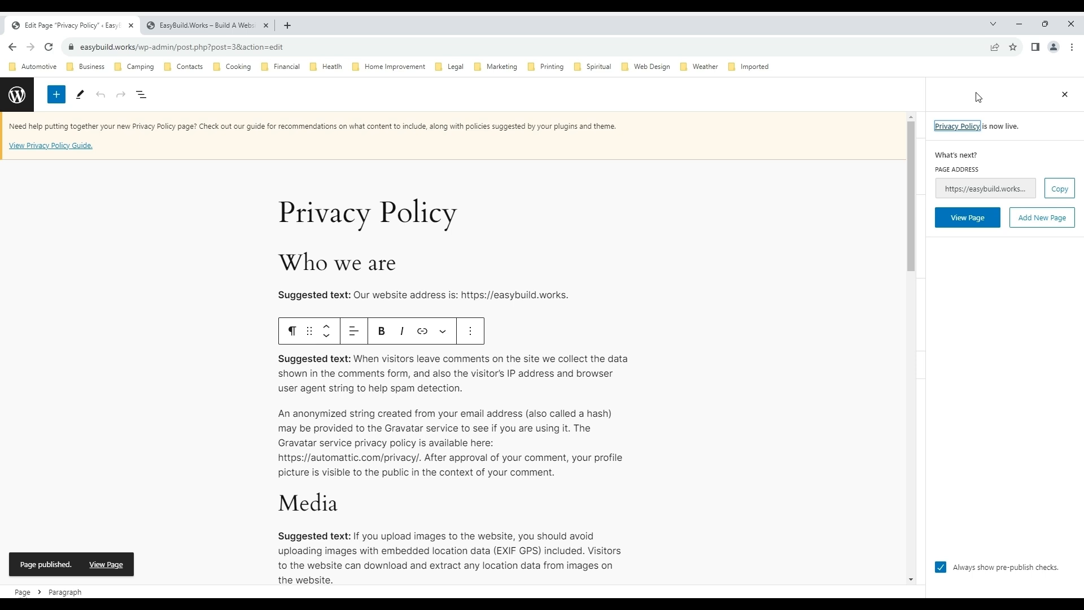
click(18, 99)
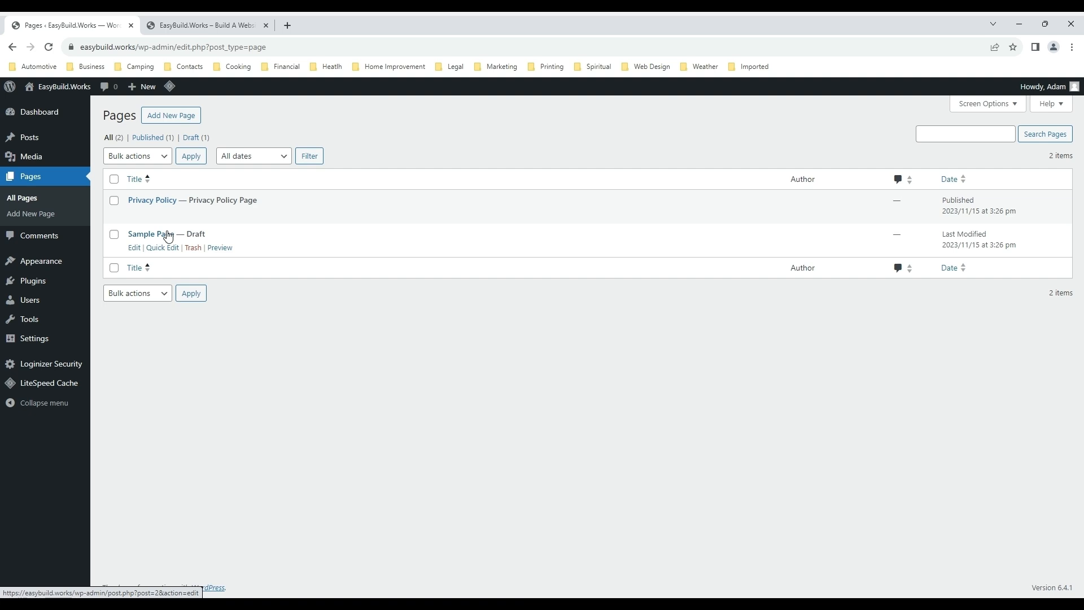
Create a new page from the About pattern and give it the title "About"
click(162, 119)
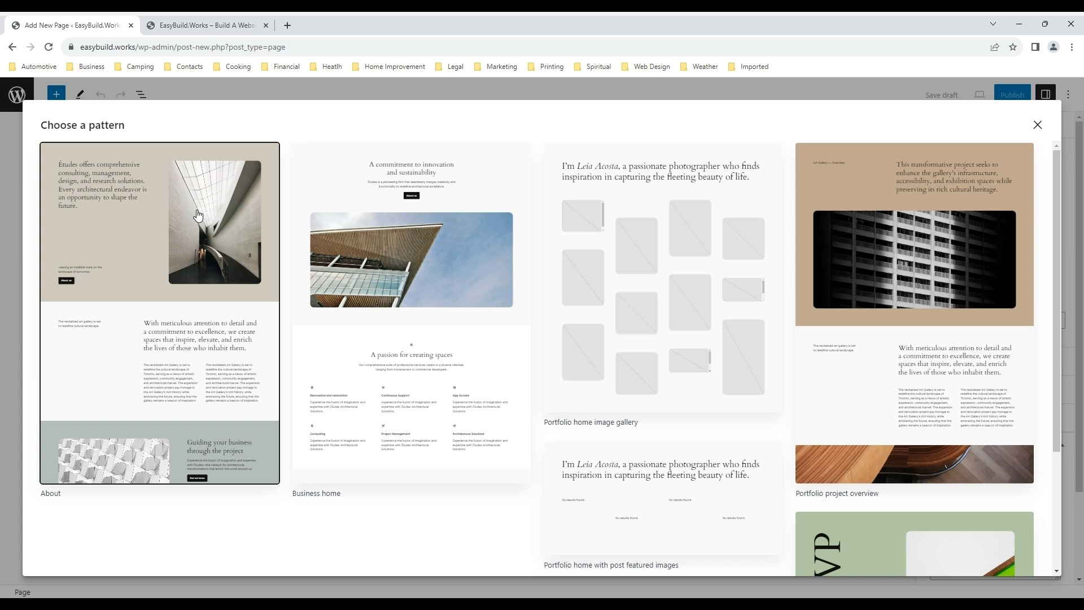
click(144, 209)
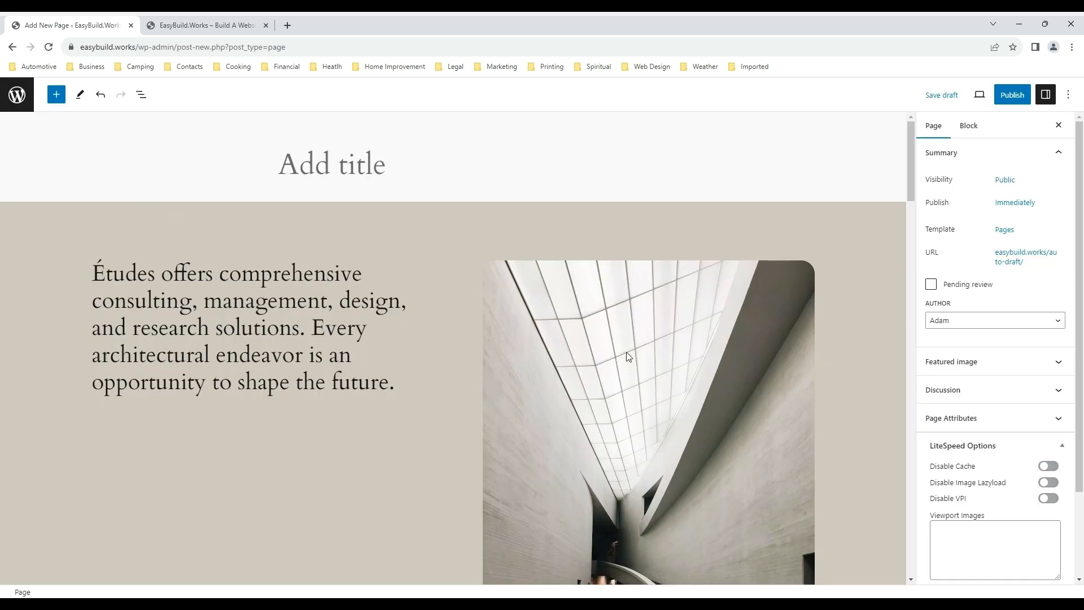
scroll(784, 388, down, 15)
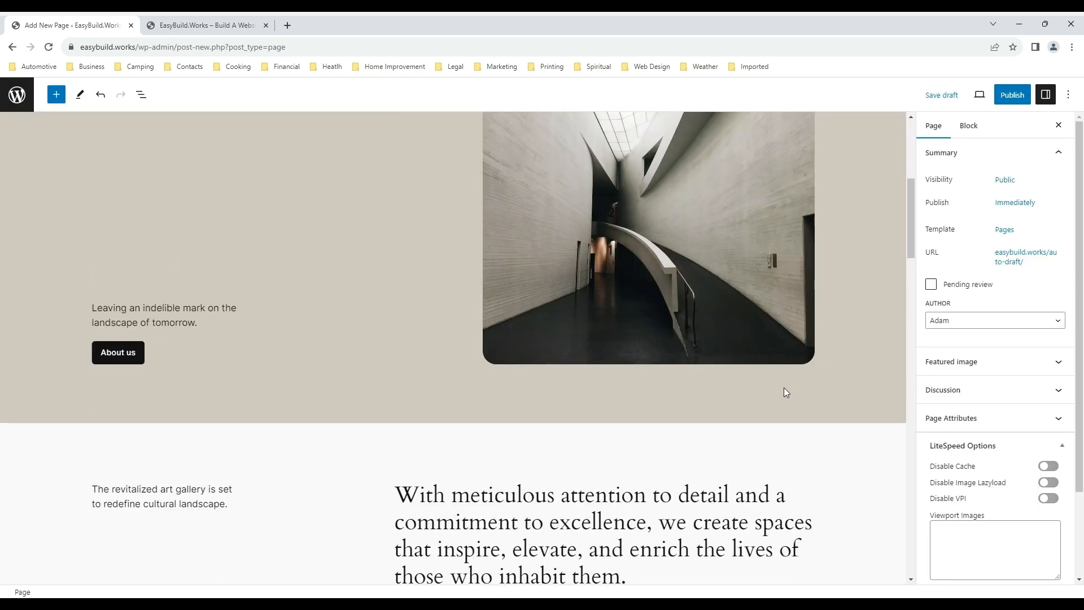
scroll(785, 388, down, 14)
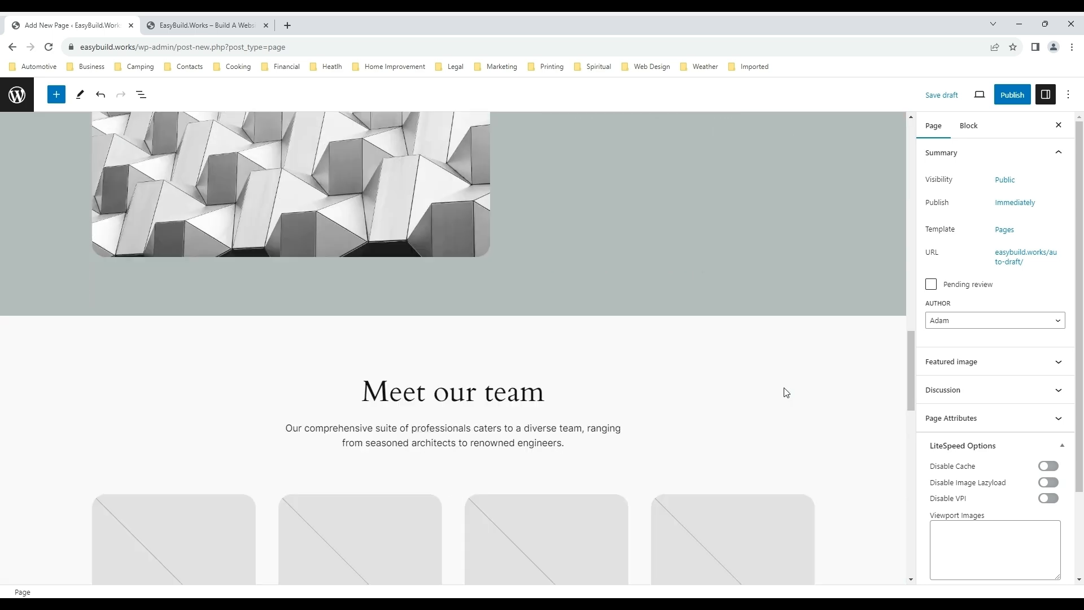
scroll(235, 301, down, 4)
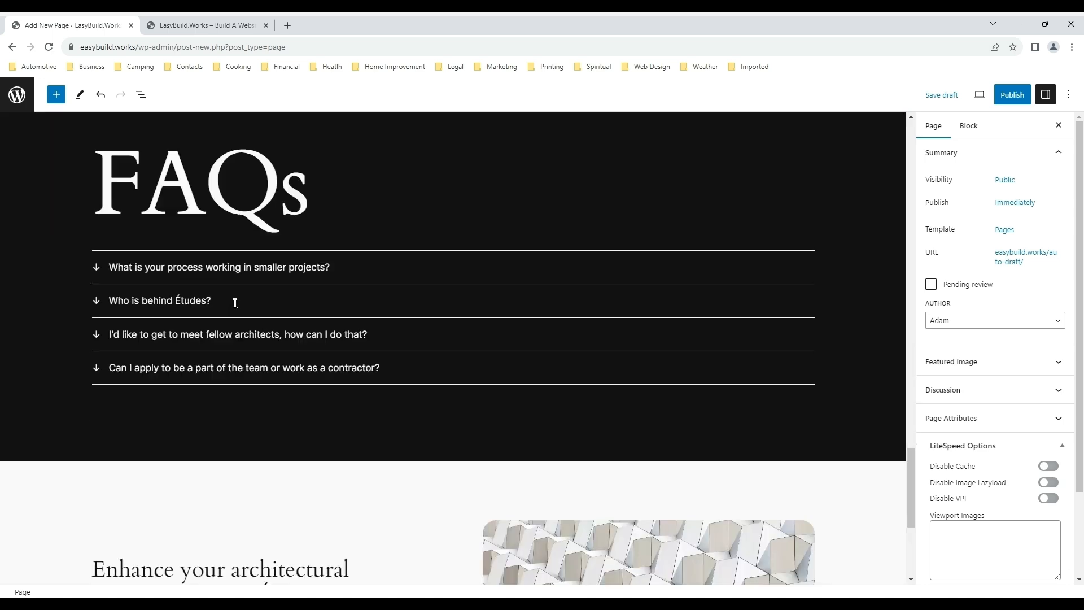
scroll(391, 331, down, 4)
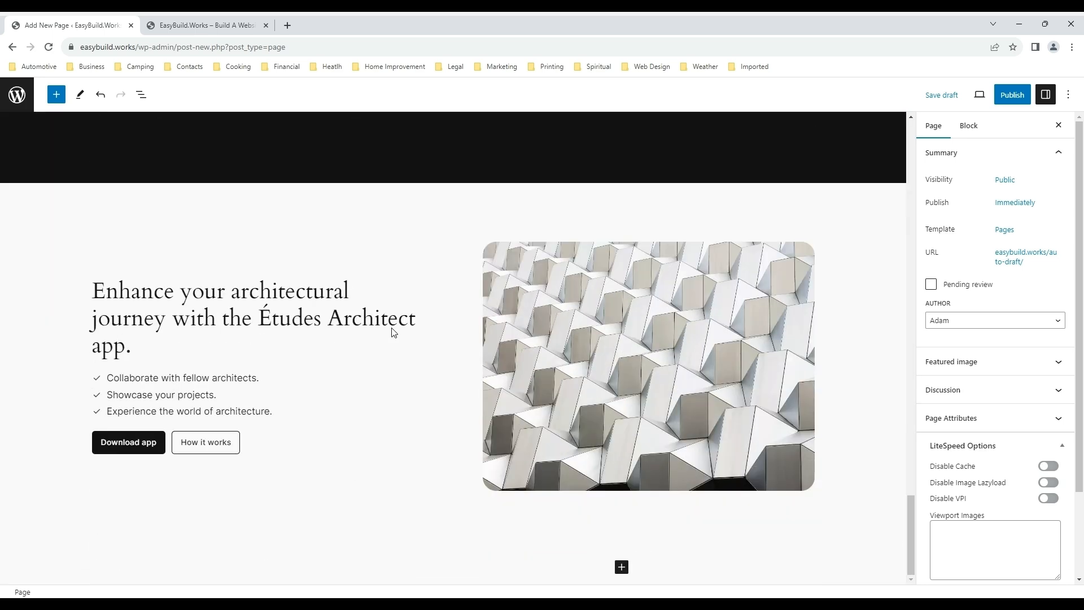
scroll(392, 330, up, 15)
scroll(393, 328, up, 15)
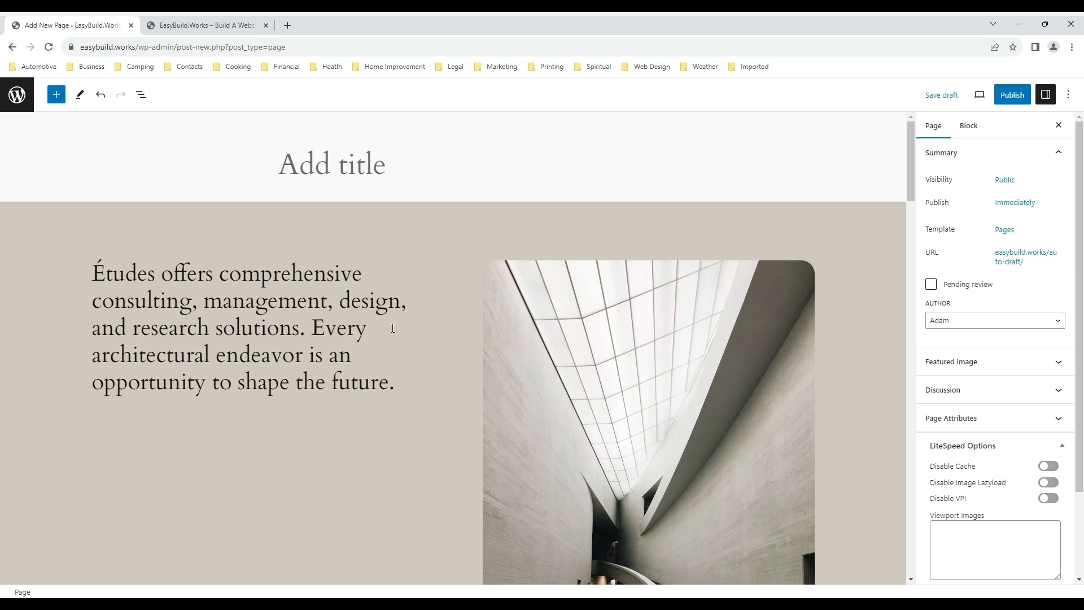
text(About)
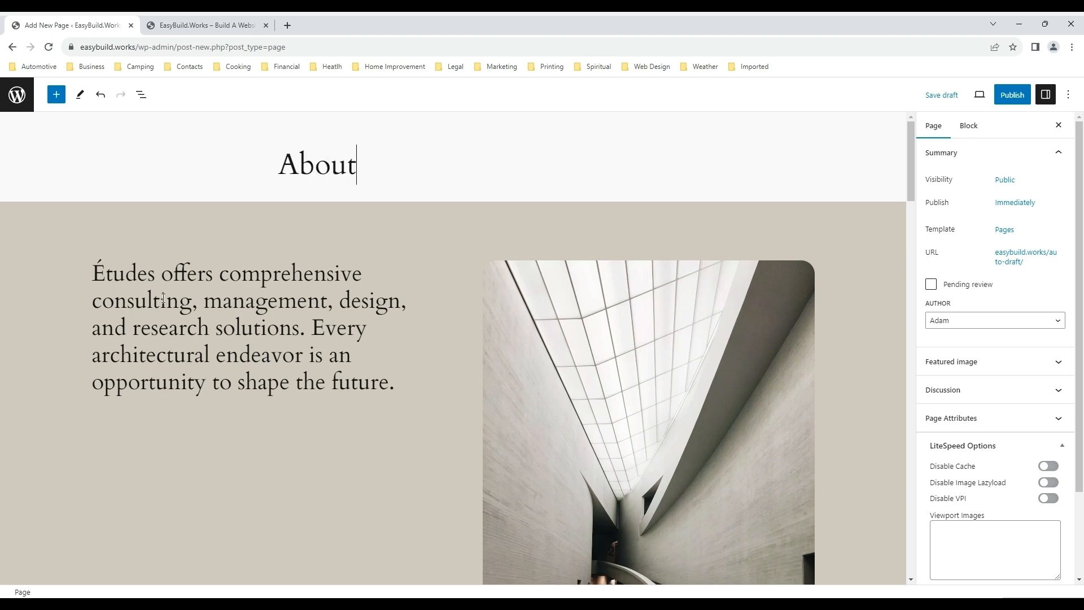
Examine the block options of the opening paragraph, the ramp image and the About us button on the About page
click(260, 328)
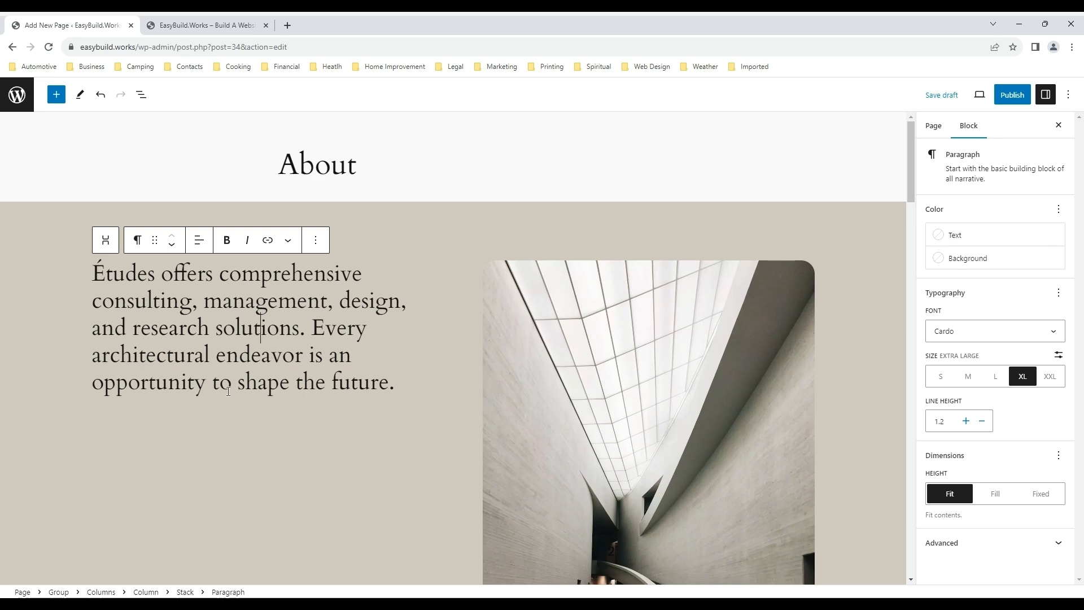
click(241, 362)
click(577, 388)
scroll(577, 388, down, 5)
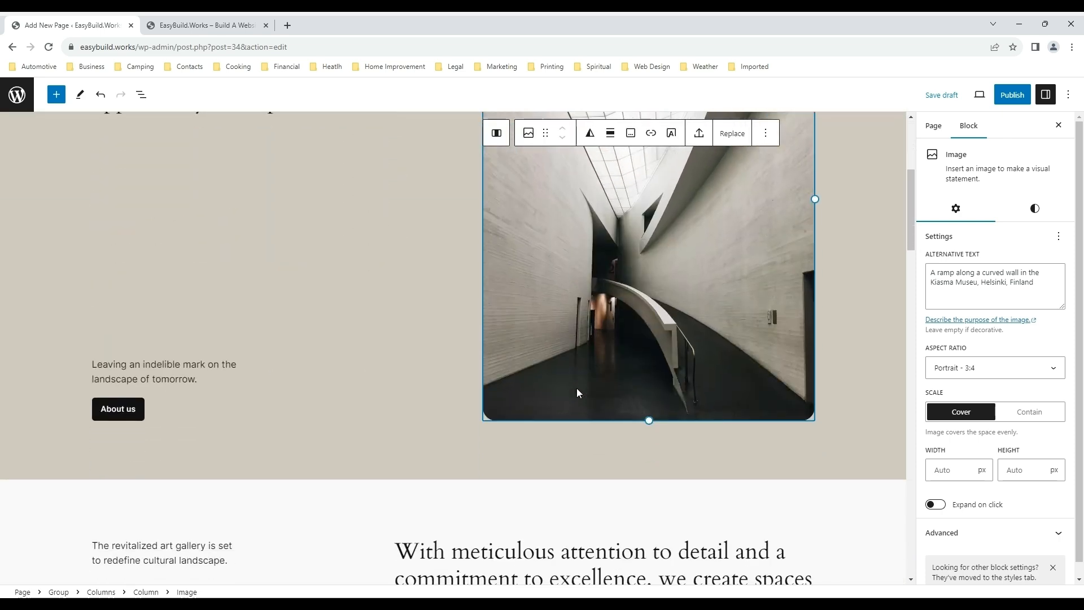
scroll(180, 293, up, 5)
click(181, 302)
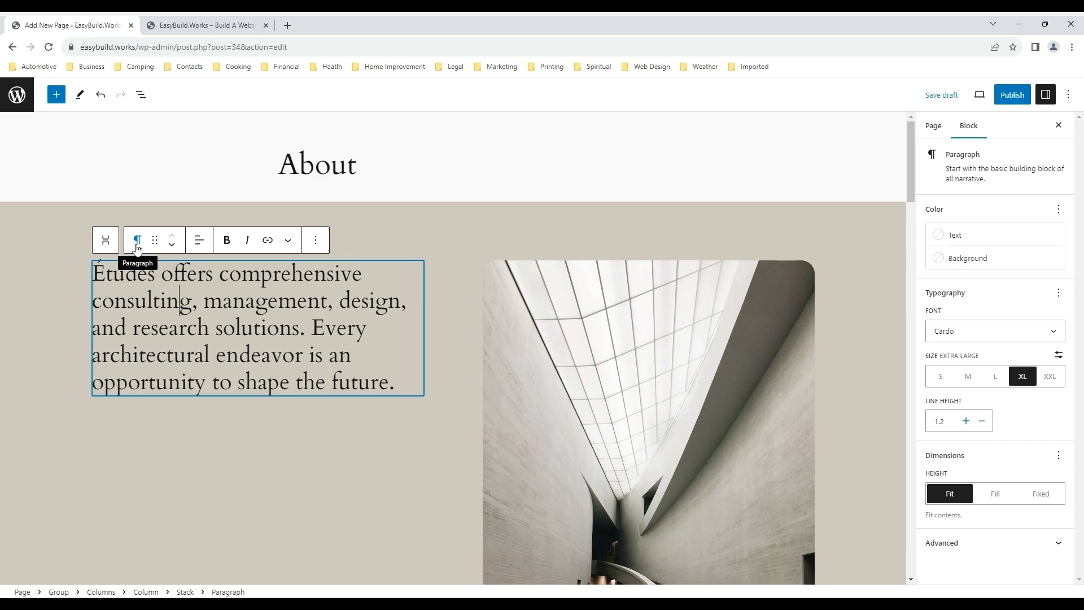
click(706, 408)
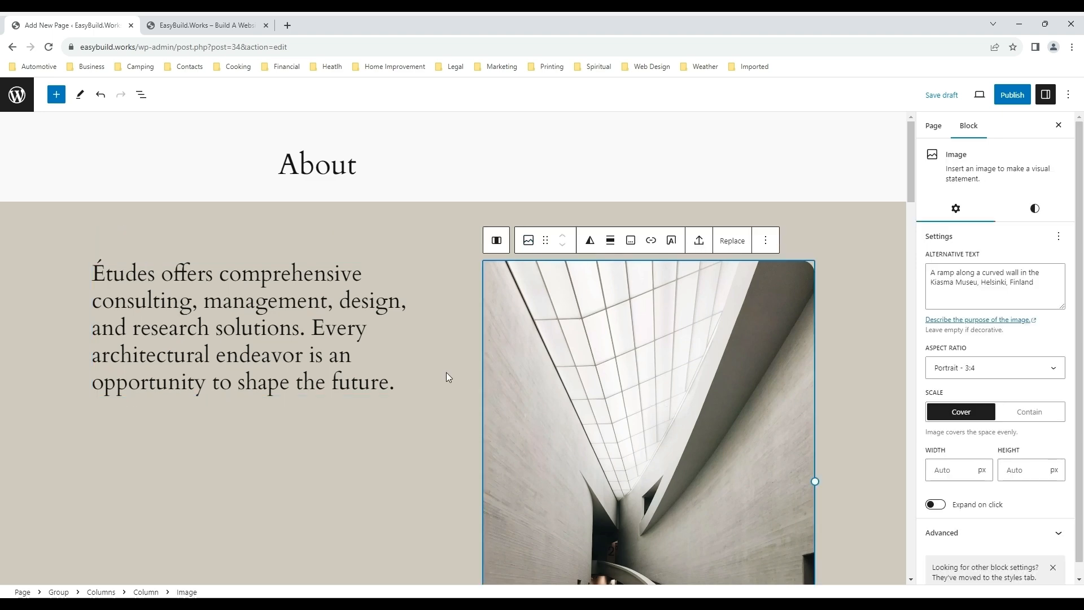
scroll(320, 382, down, 5)
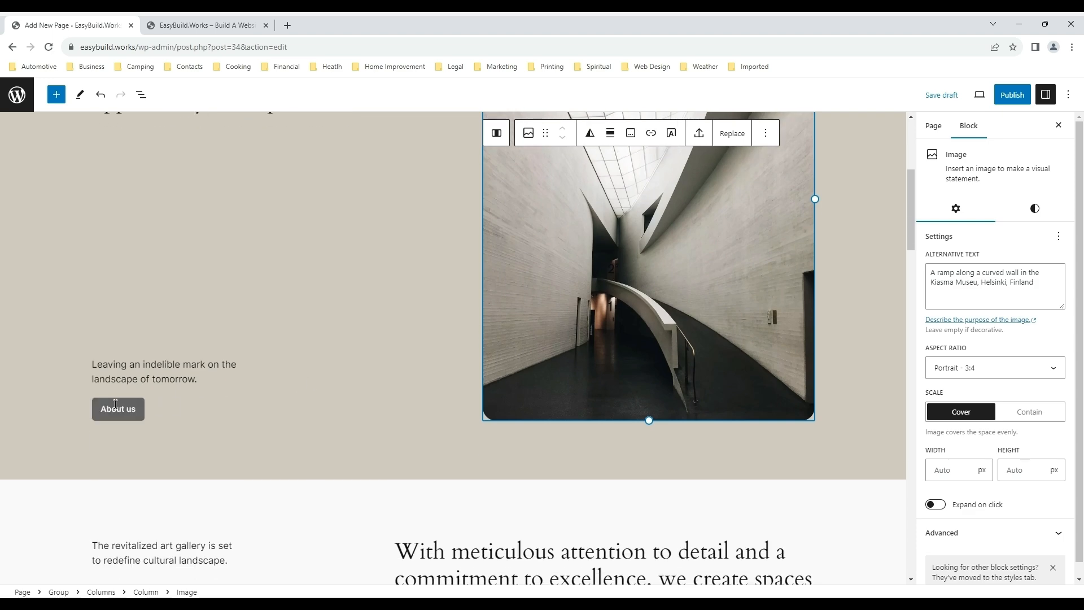
click(117, 406)
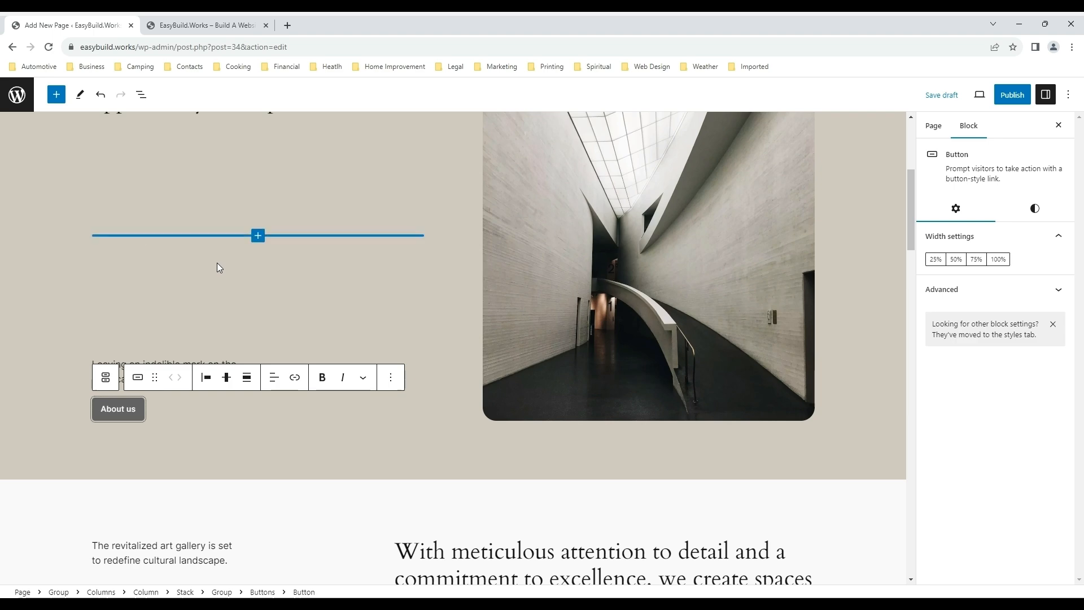
scroll(215, 239, up, 4)
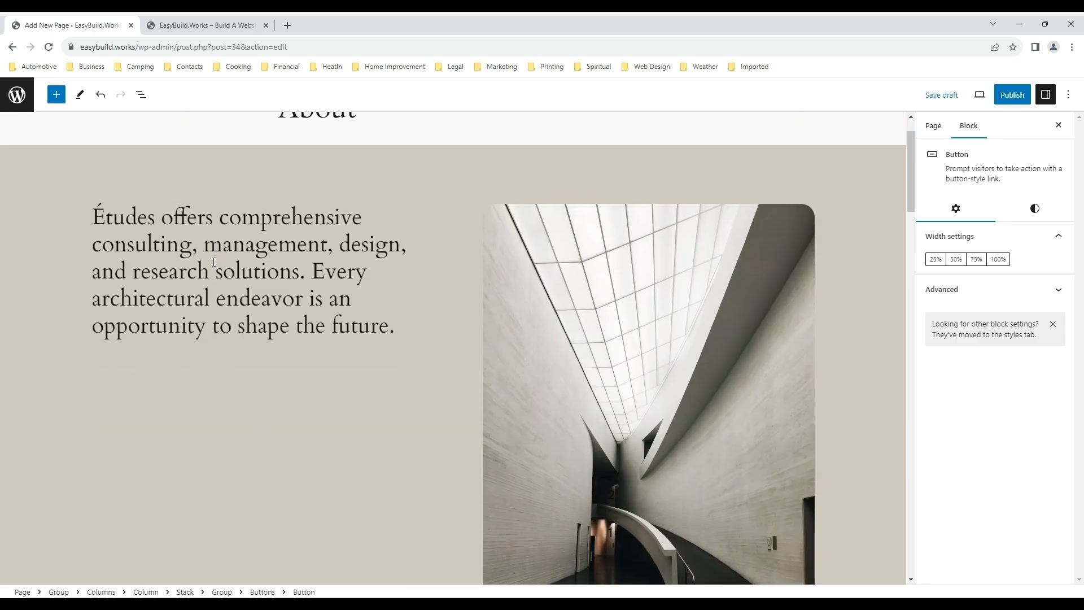
scroll(650, 397, down, 4)
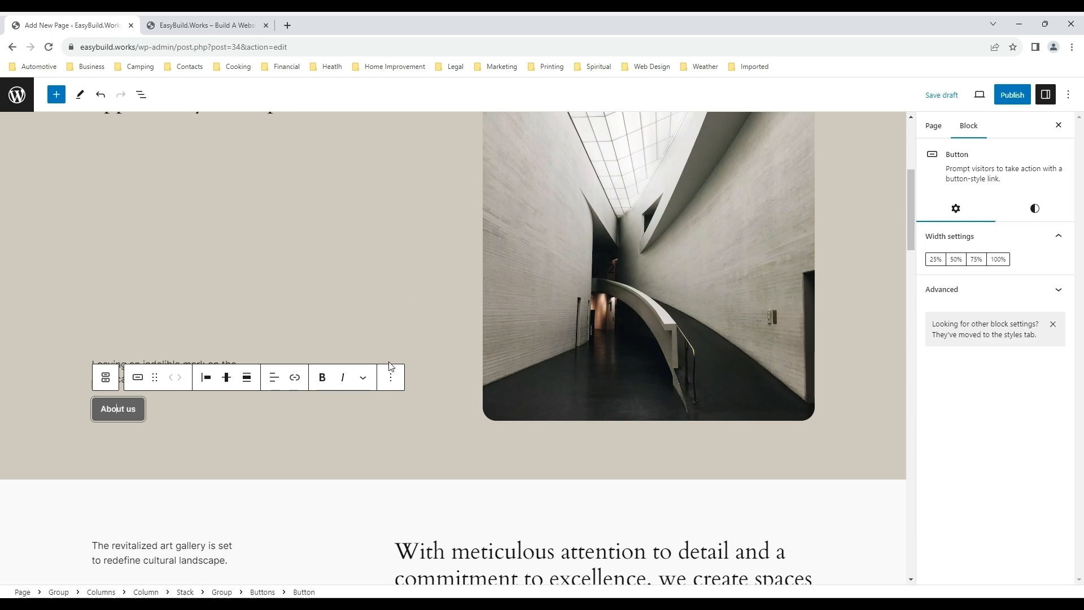
scroll(393, 353, up, 5)
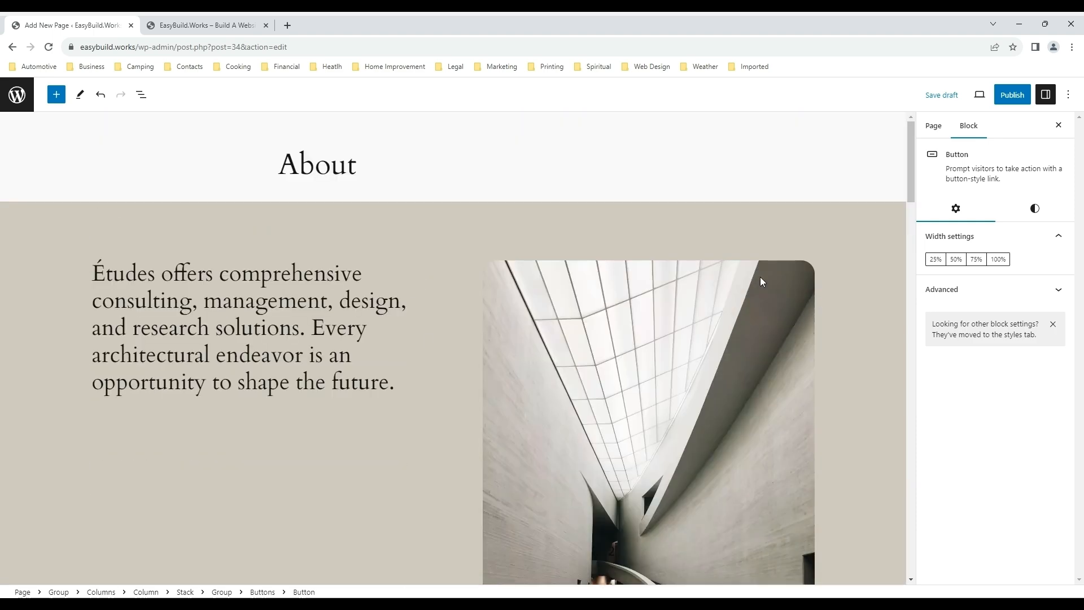
Replace the opening paragraph beside the ramp image with the text "About EasyBuild.Works"
click(714, 307)
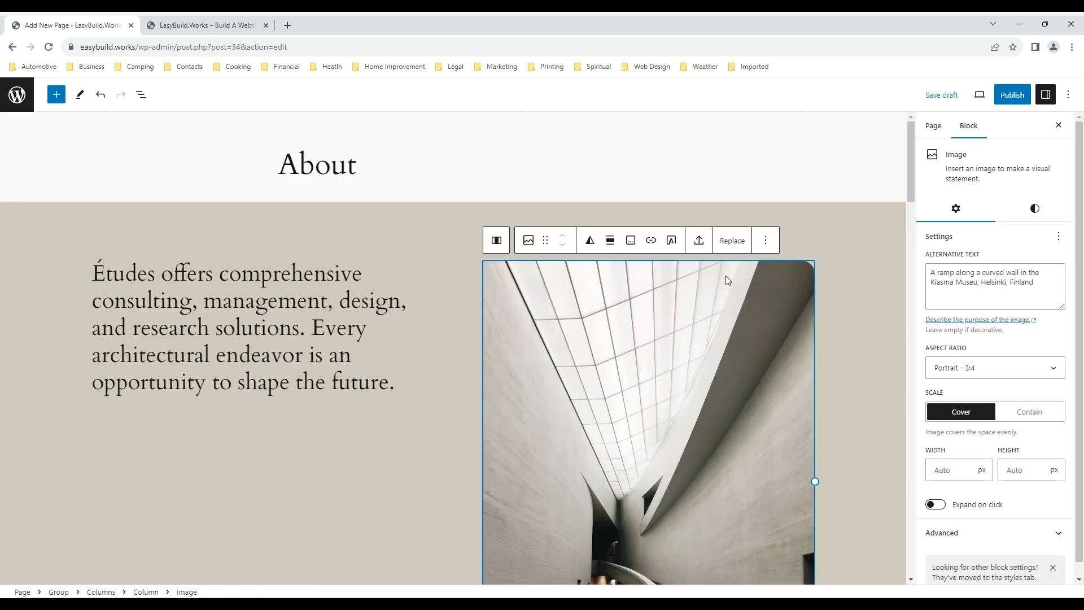
click(765, 241)
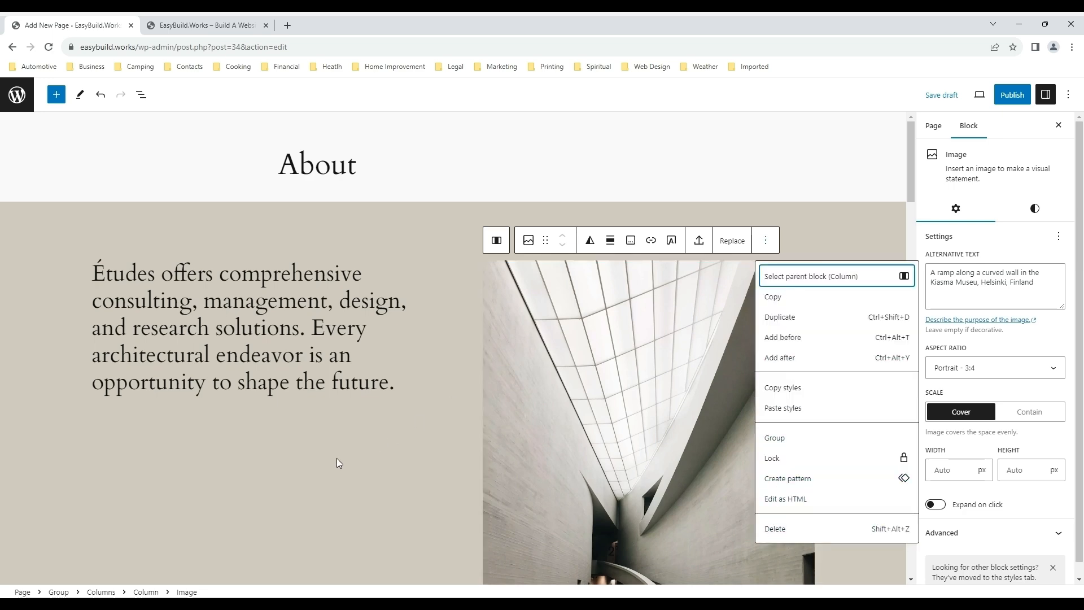
click(339, 382)
click(280, 301)
drag(395, 388, 97, 276)
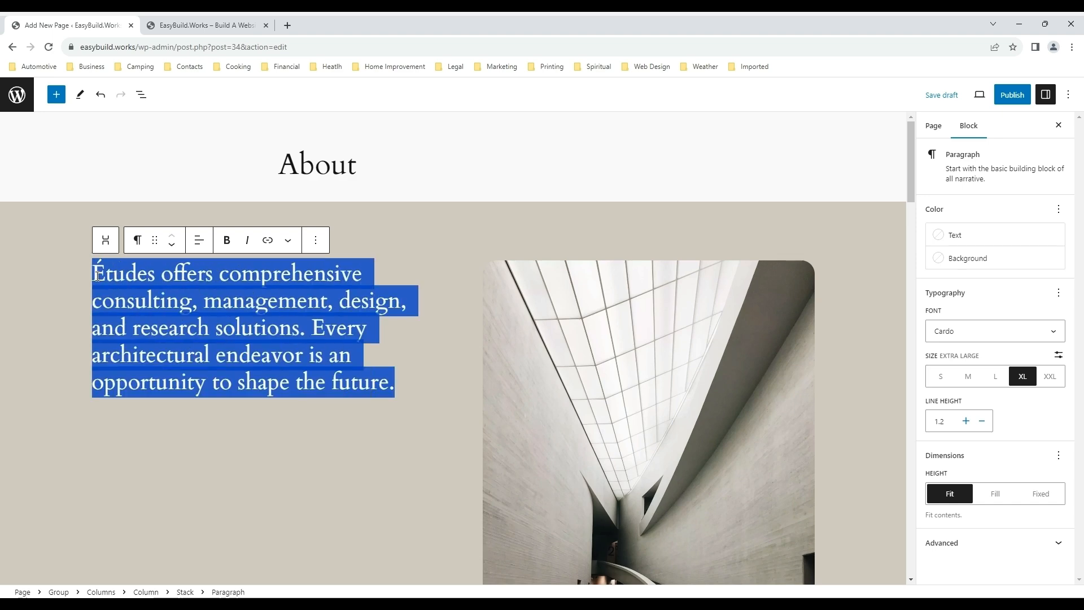
text(About)
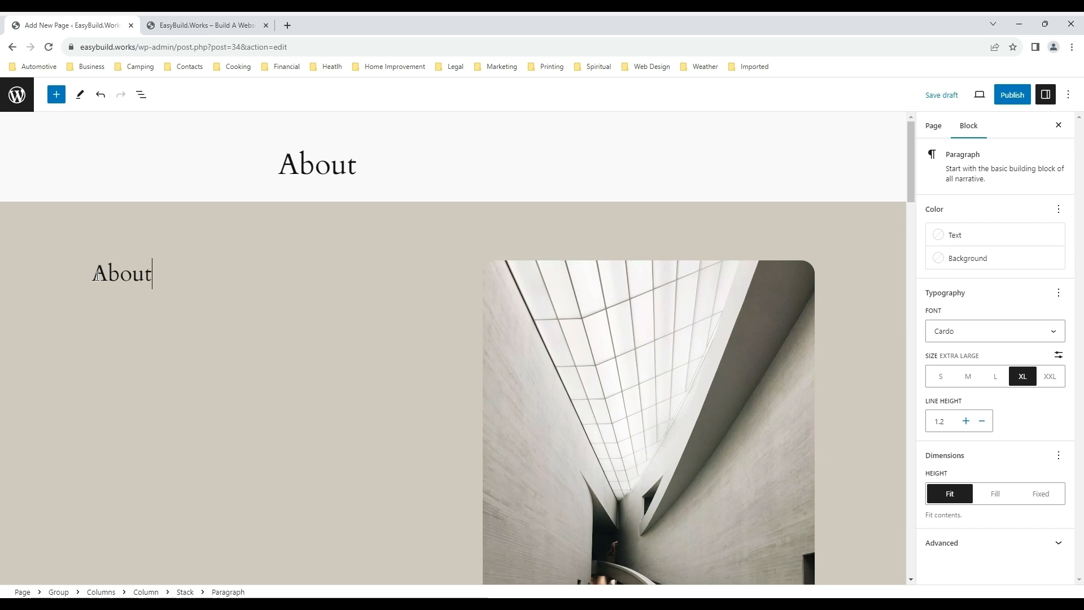
text( EasyBuild.)
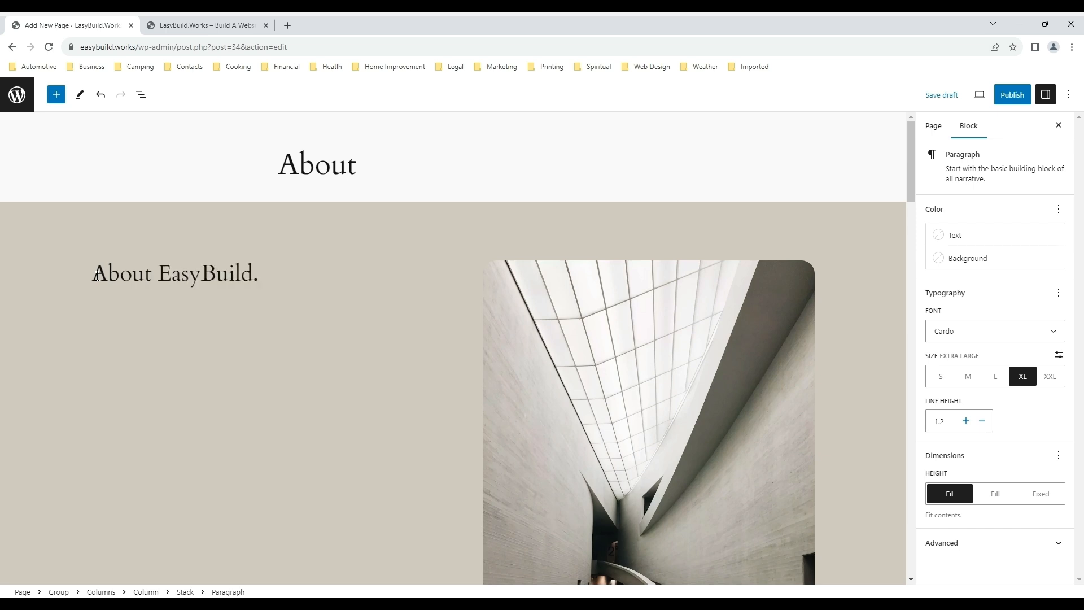
text(Works)
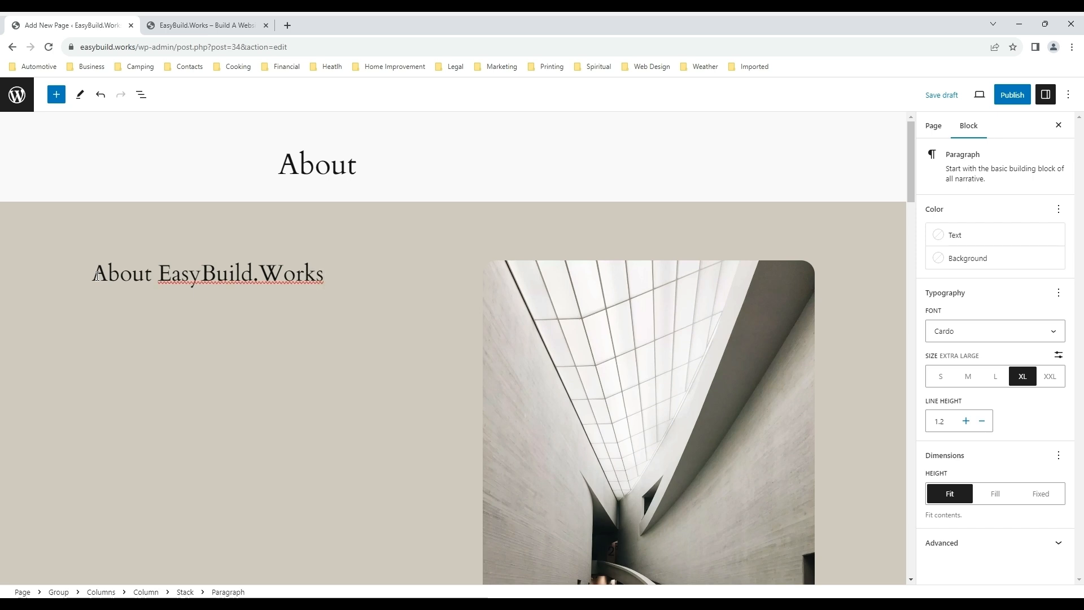
Review the remaining sections of the About page, including the art gallery paragraphs and the "Guiding your business through the project" section
scroll(142, 320, down, 5)
scroll(144, 320, down, 4)
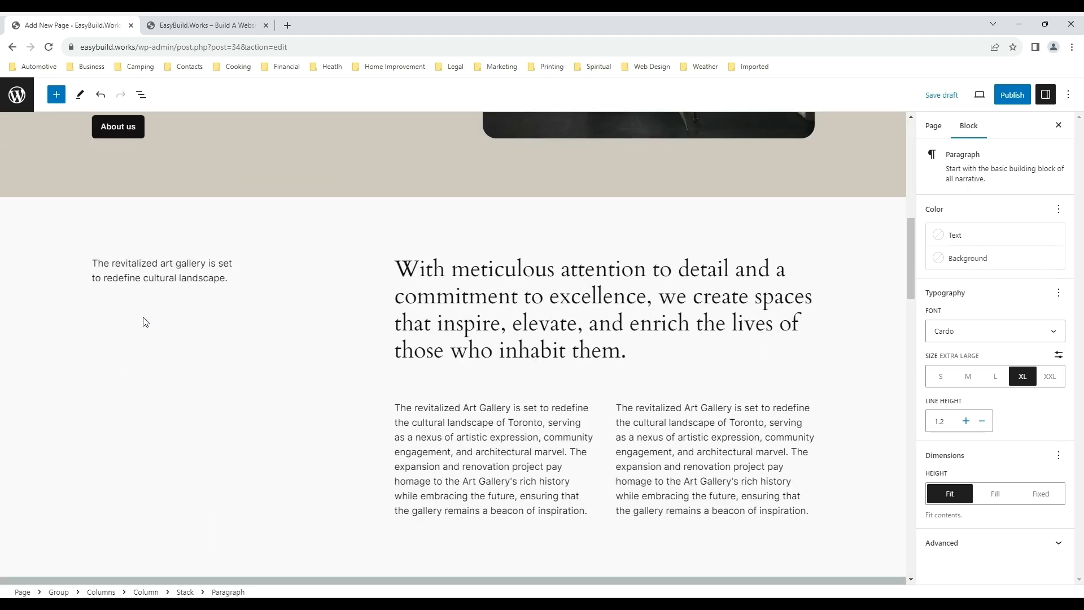
scroll(145, 322, down, 3)
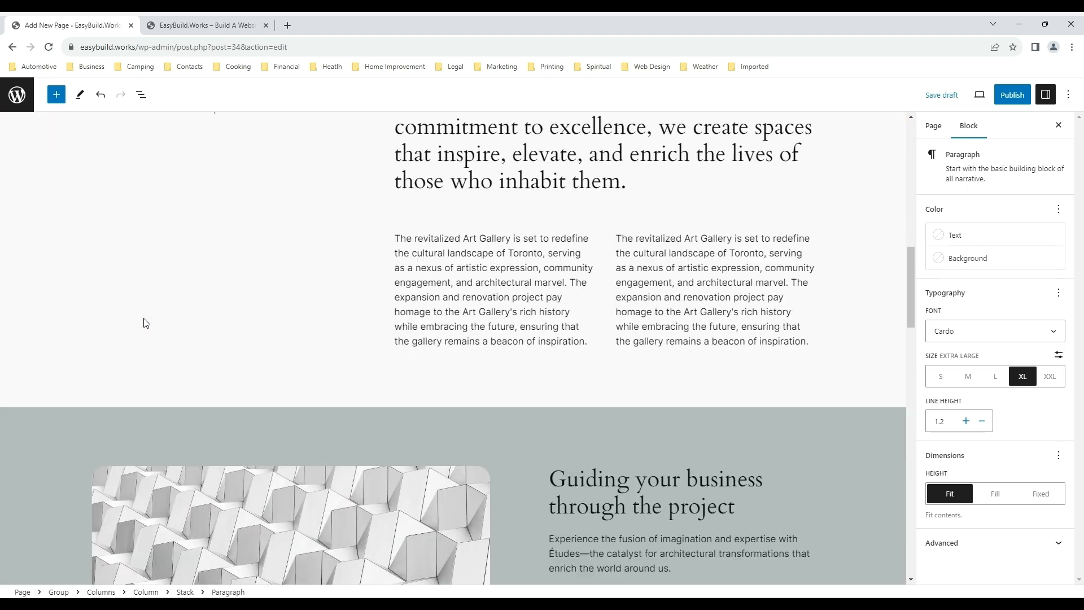
click(516, 312)
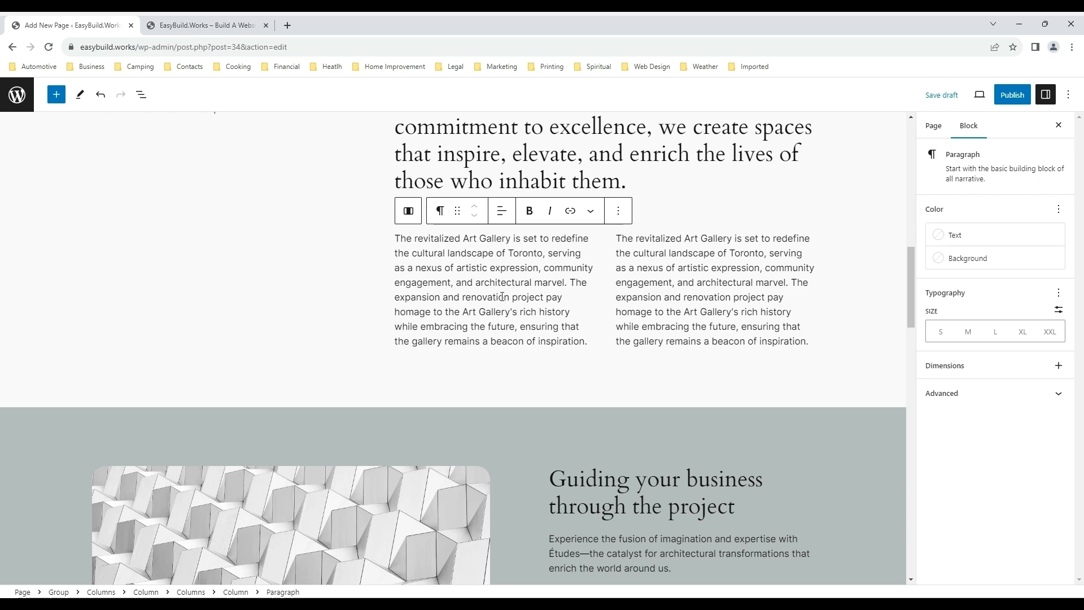
drag(396, 238, 589, 343)
scroll(525, 337, up, 3)
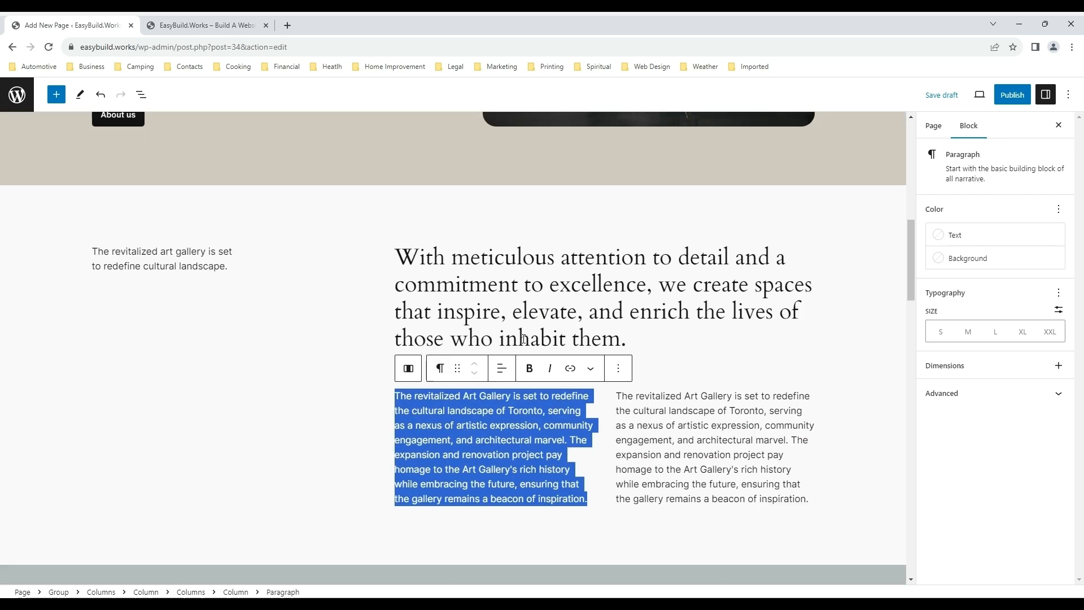
scroll(523, 339, down, 9)
scroll(524, 339, up, 2)
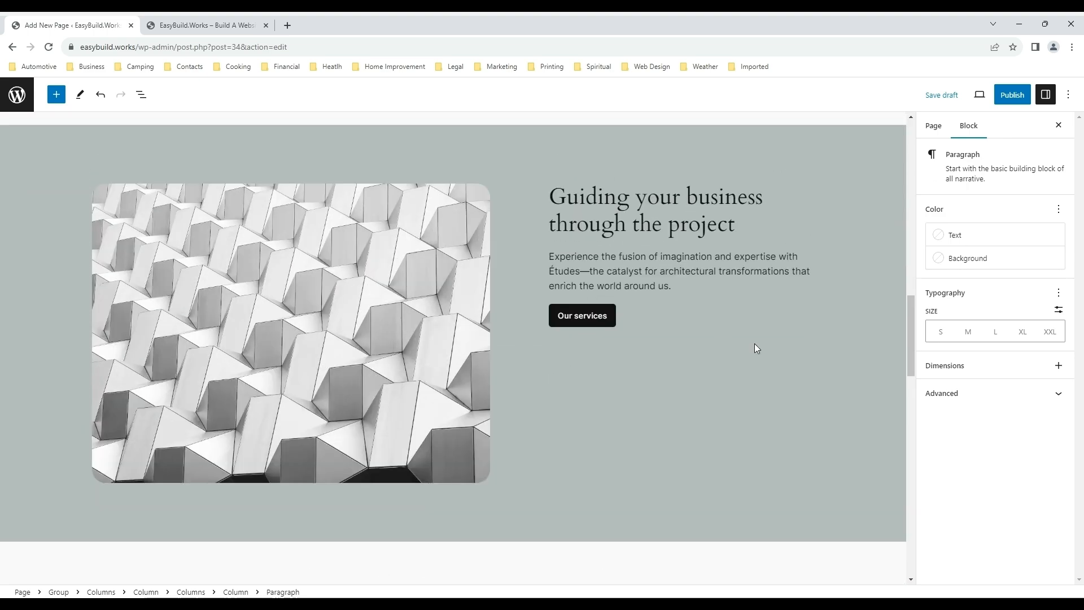
scroll(754, 346, down, 4)
scroll(753, 348, up, 5)
scroll(754, 348, up, 14)
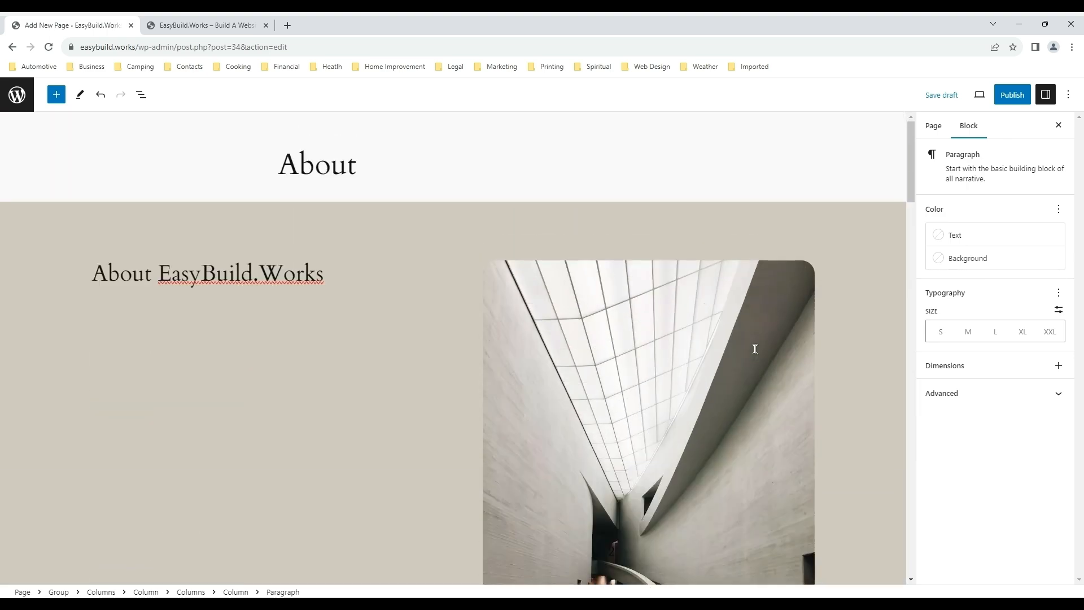
scroll(676, 313, down, 3)
scroll(647, 282, down, 4)
scroll(645, 279, up, 6)
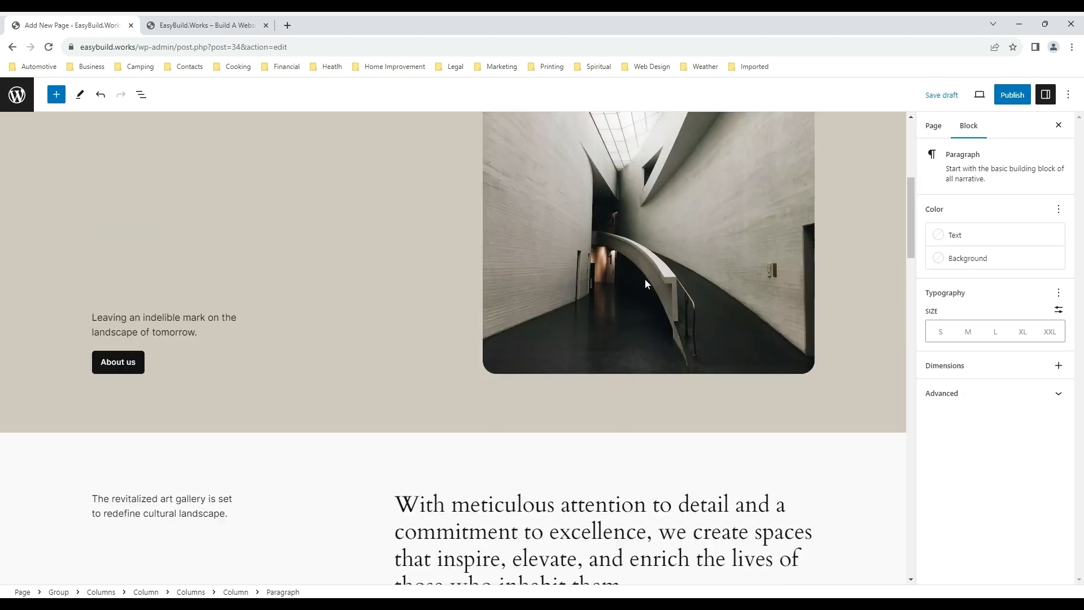
Examine the replacement options of the ramp image and look over the rest of the About page
click(646, 283)
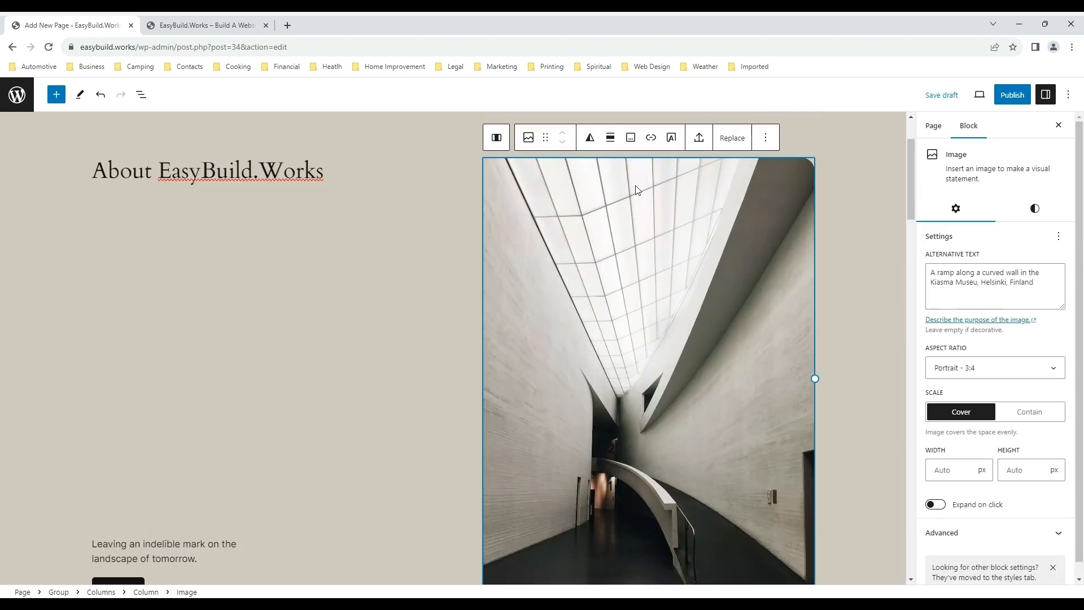
click(730, 141)
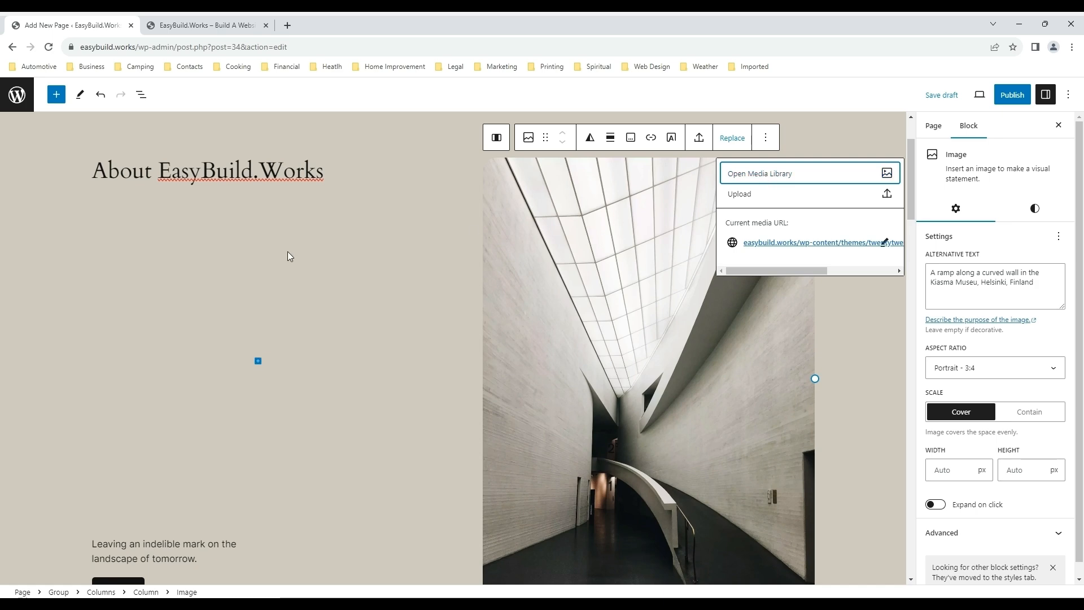
click(327, 249)
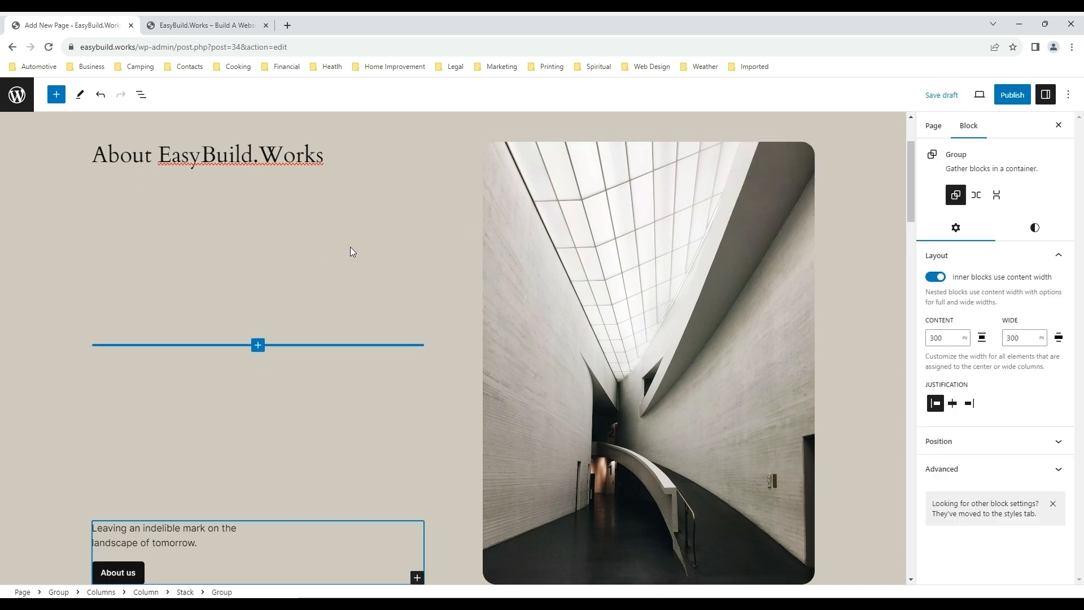
scroll(370, 337, down, 10)
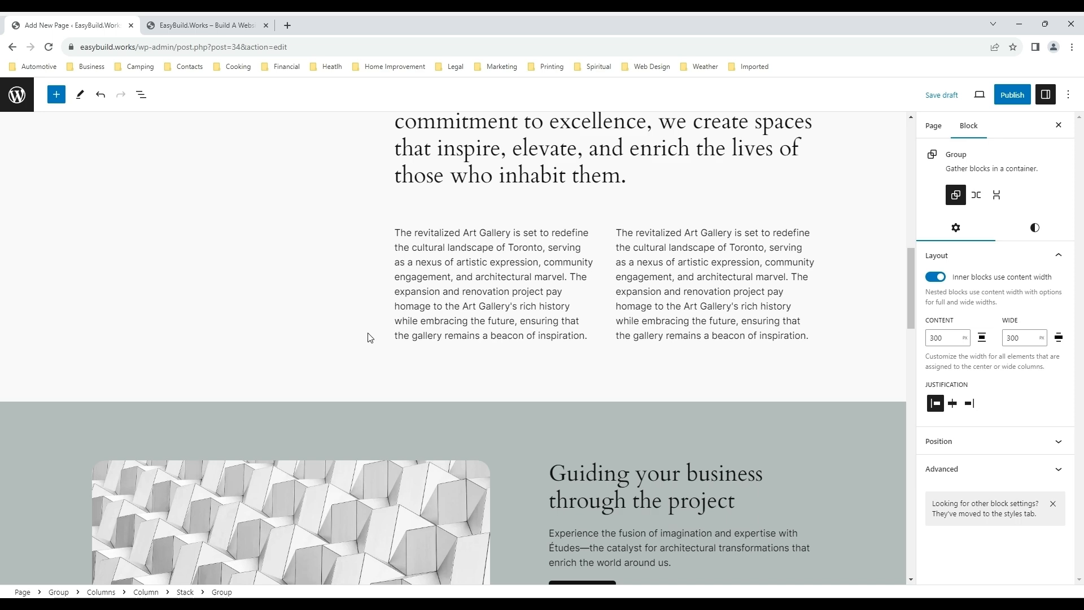
scroll(368, 338, up, 15)
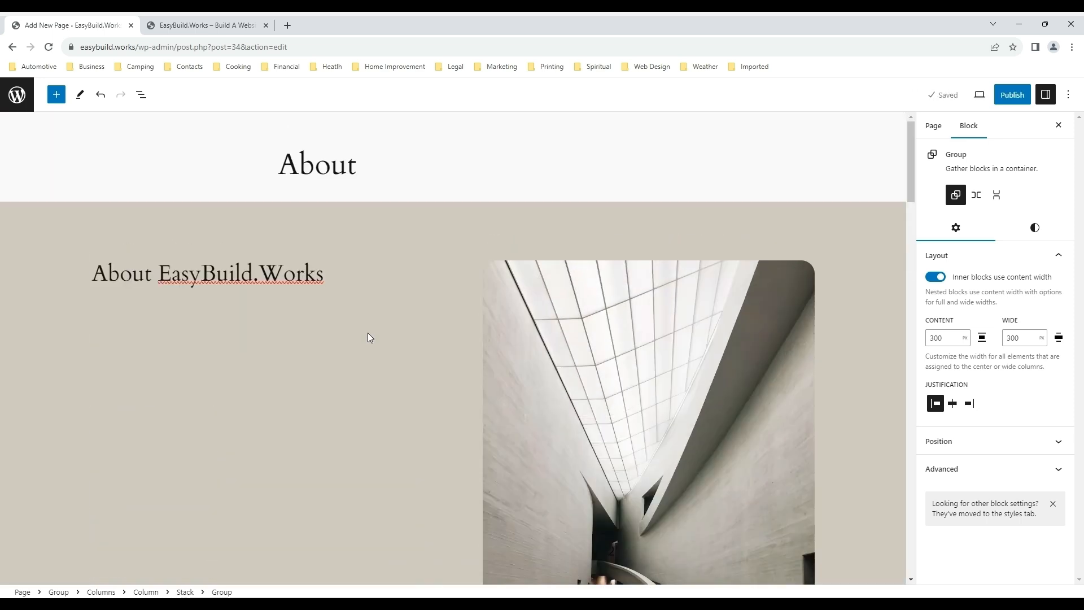
scroll(367, 337, down, 3)
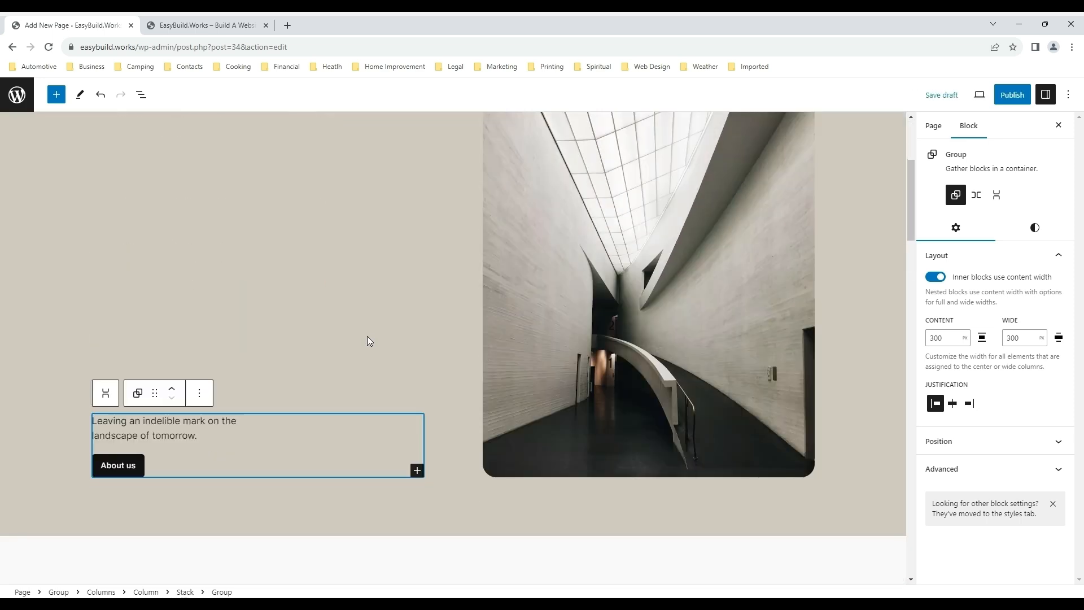
scroll(367, 337, up, 3)
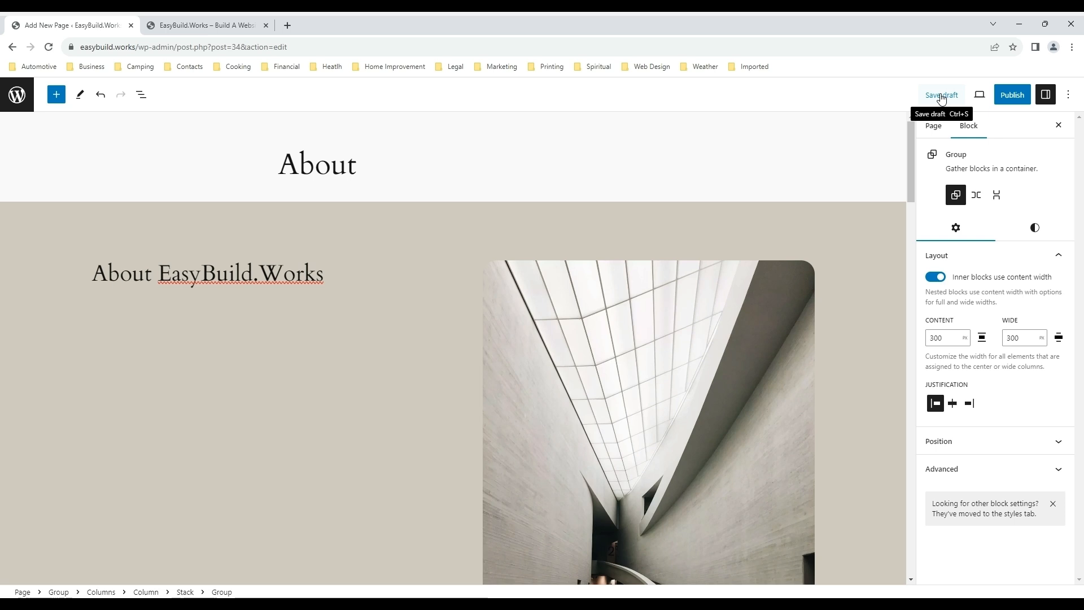
Reload the live home page to check its navigation menu, and return to the About page in the editor
click(234, 25)
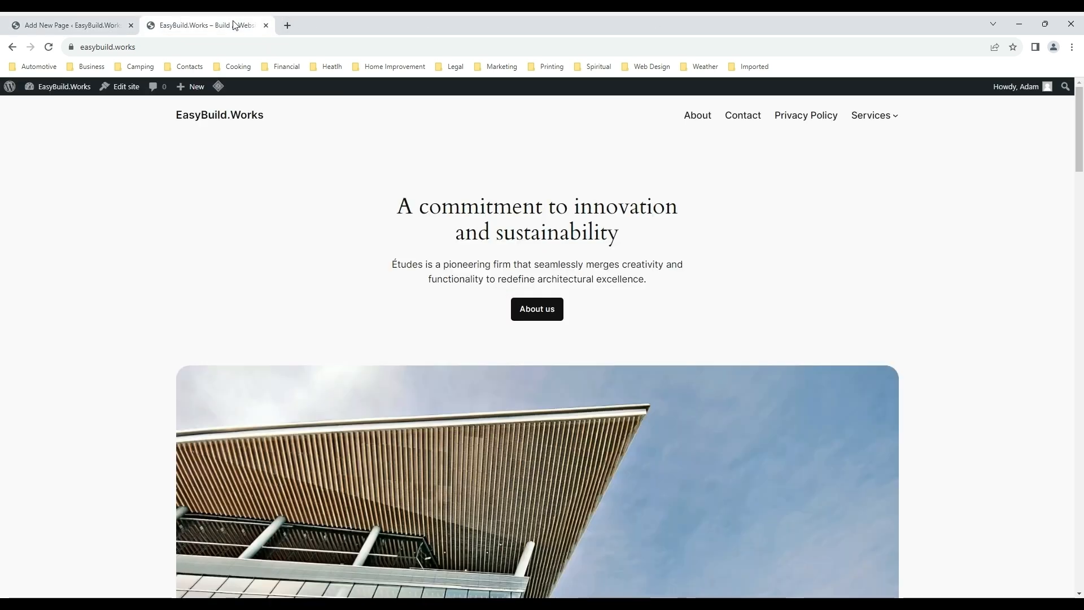
click(49, 49)
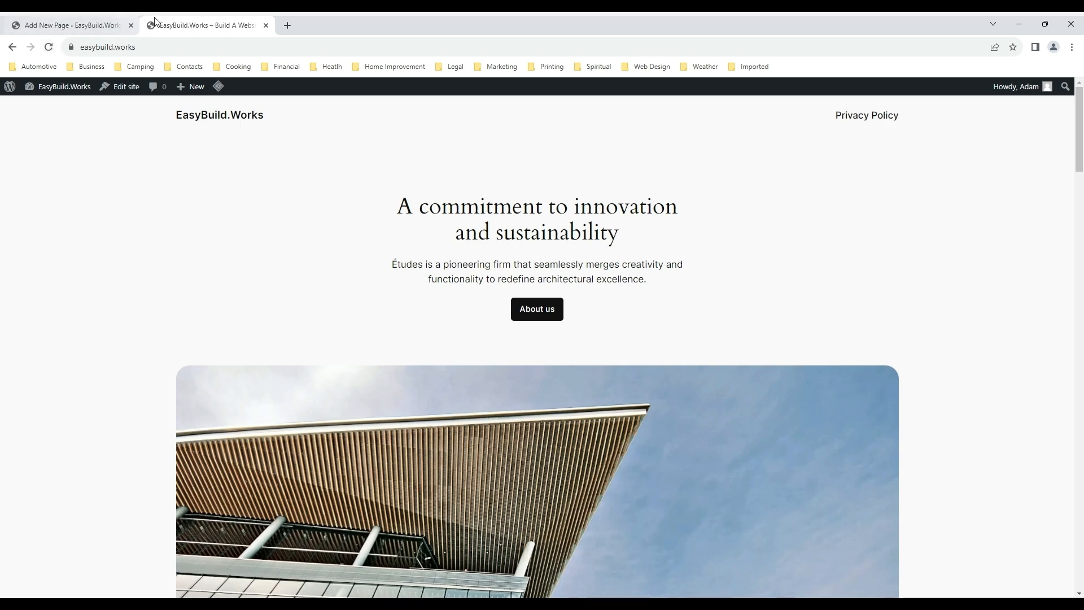
click(83, 26)
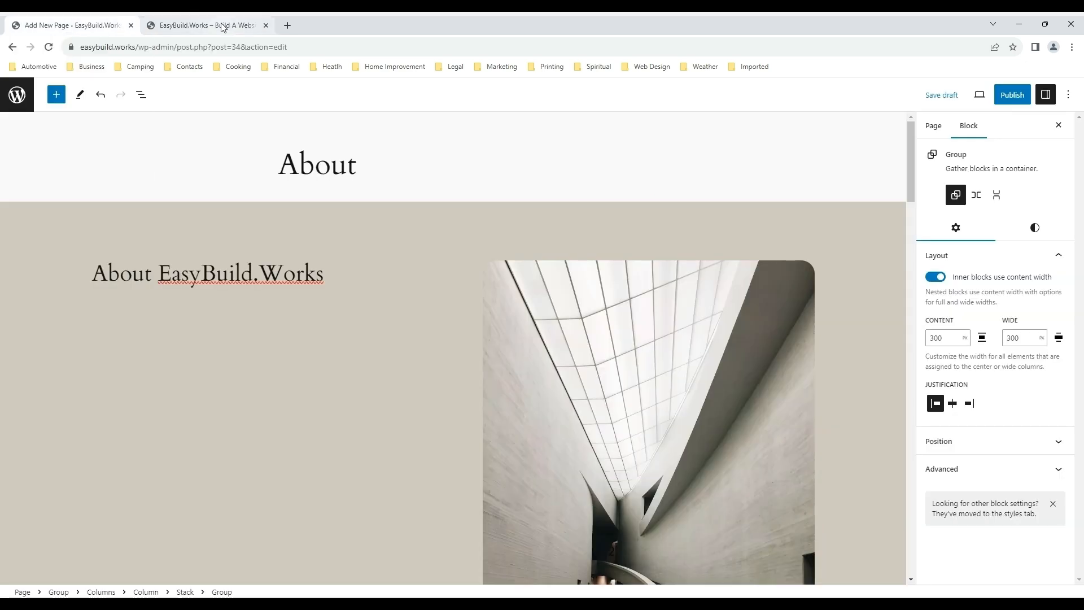
Publish the About page and return to the list of all pages
click(1010, 99)
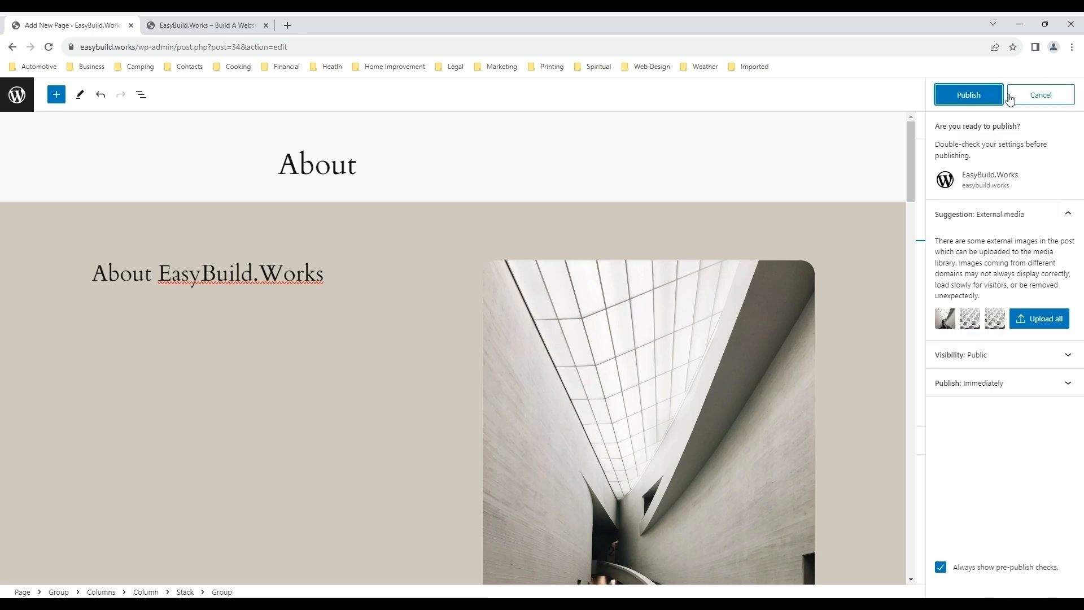
click(964, 95)
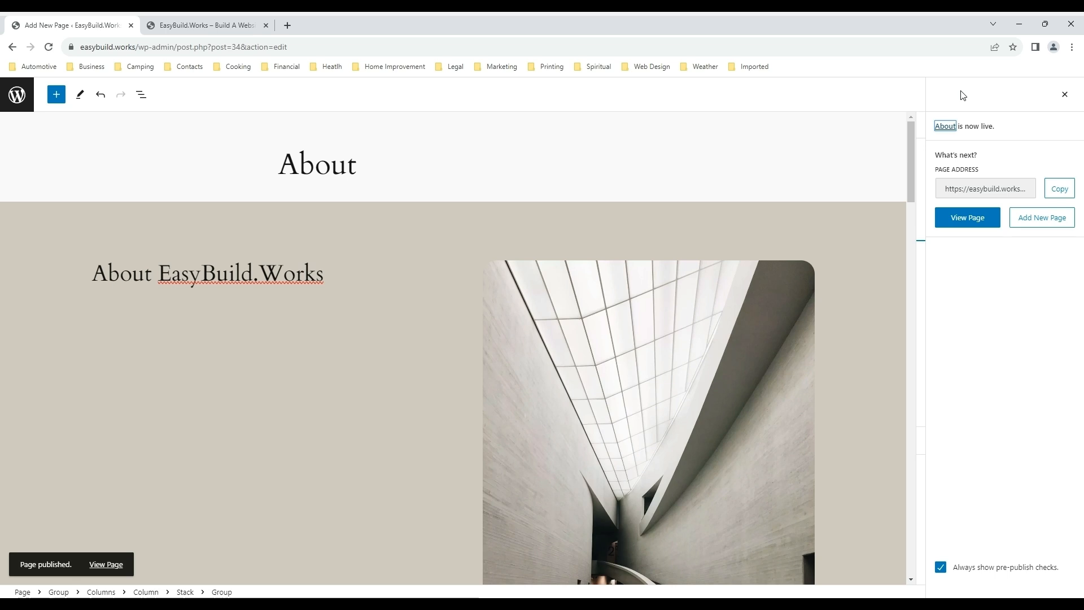
click(12, 84)
mouse_move(9, 93)
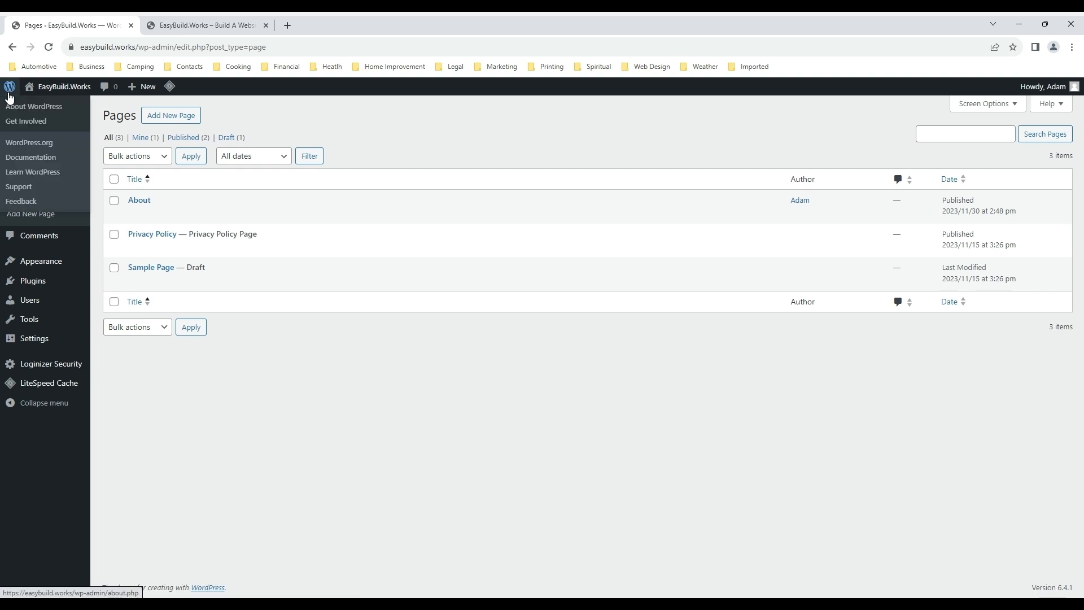
mouse_move(200, 222)
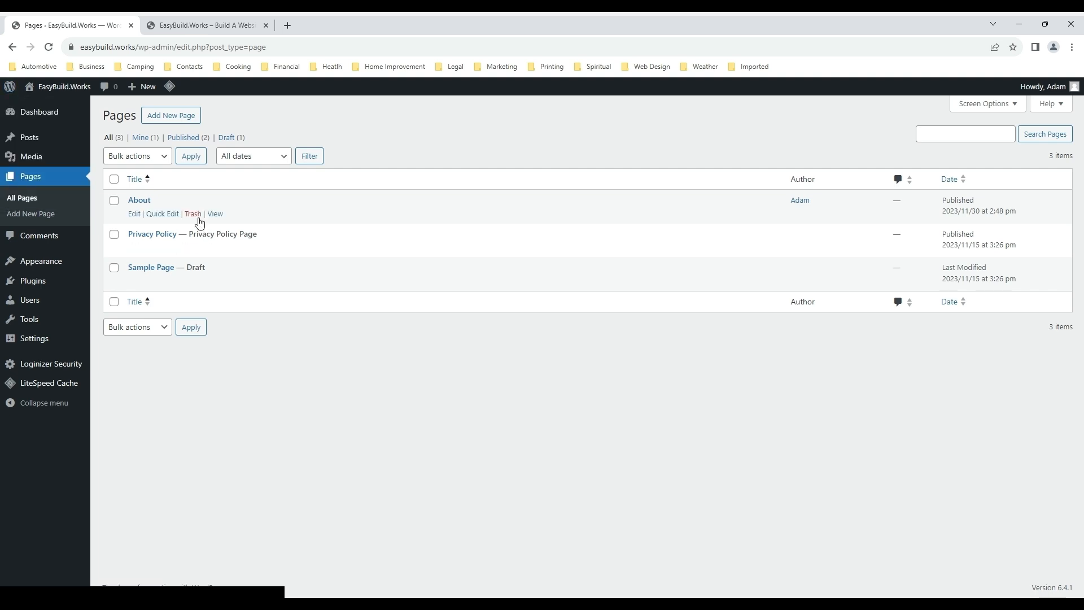
Create a new blank page without a pattern and give it the title "Contact"
click(179, 119)
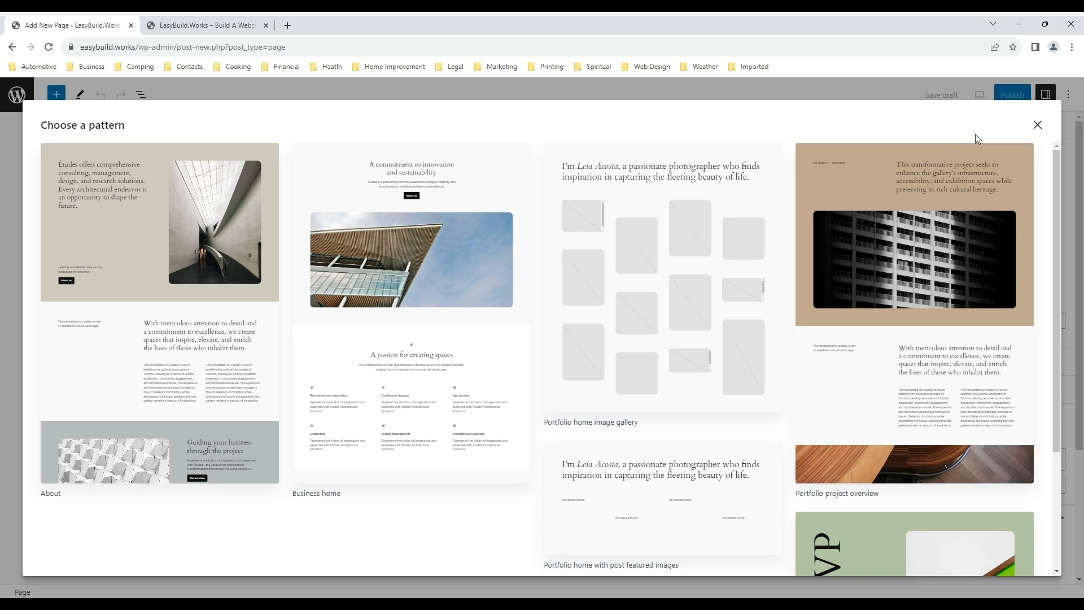
click(1038, 124)
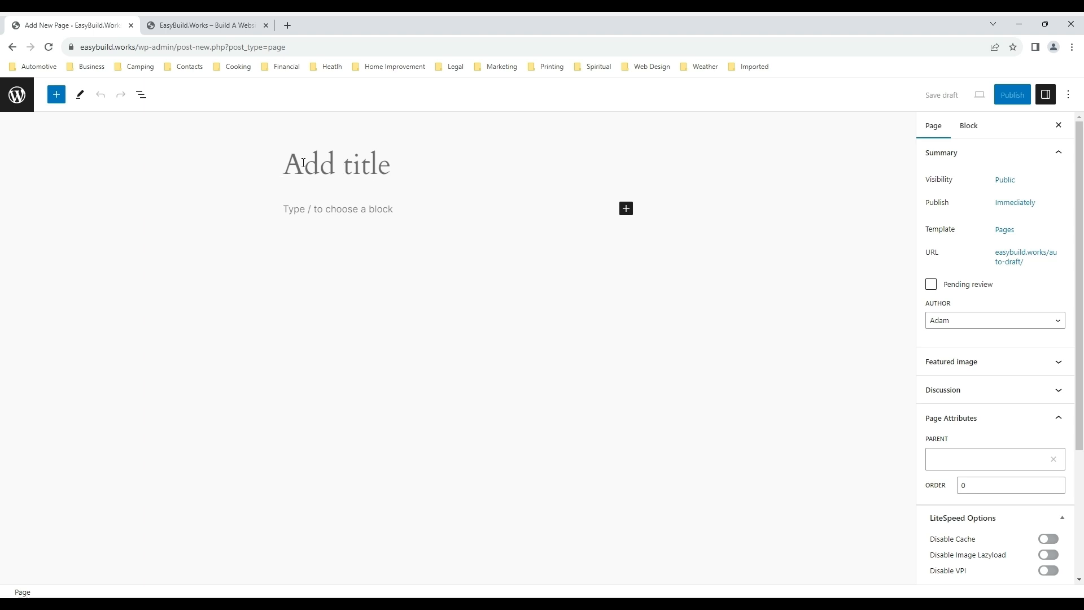
text(Contact)
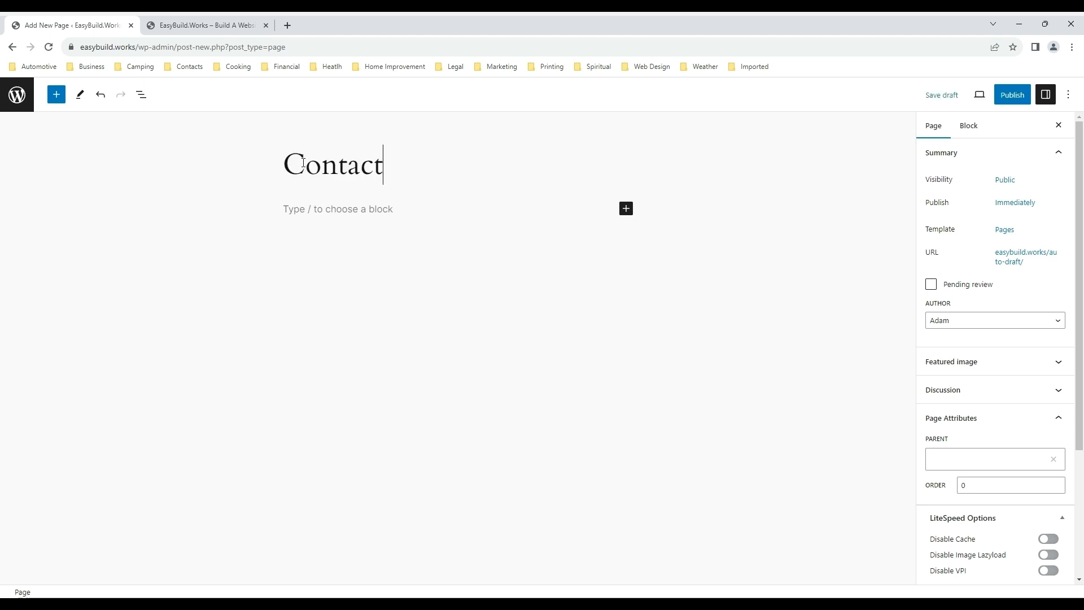
Add the paragraph "This will be the contact page." to the Contact page and publish it
click(311, 215)
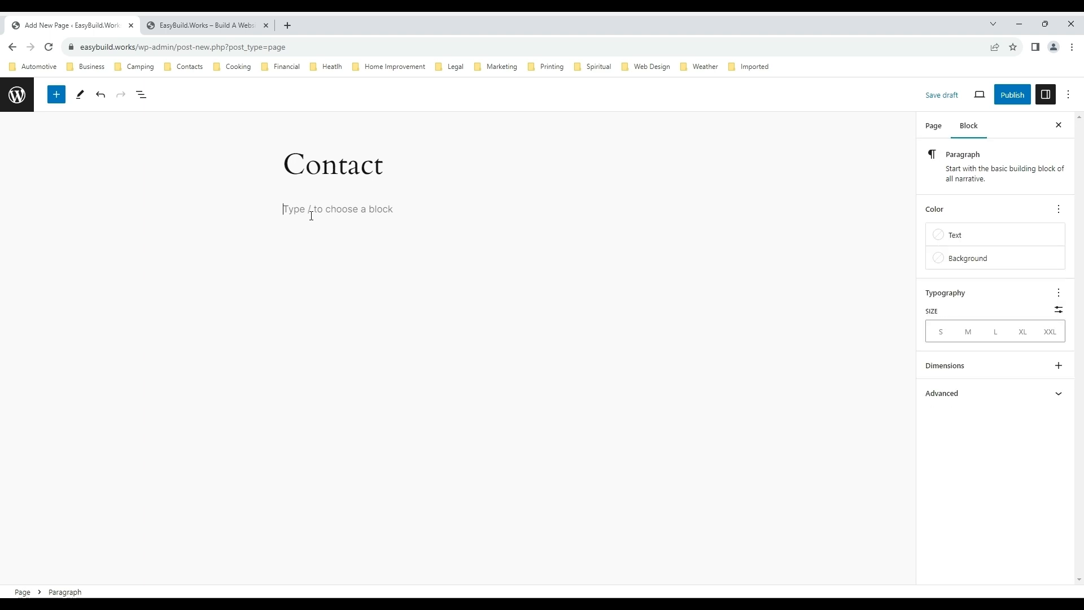
text(This will )
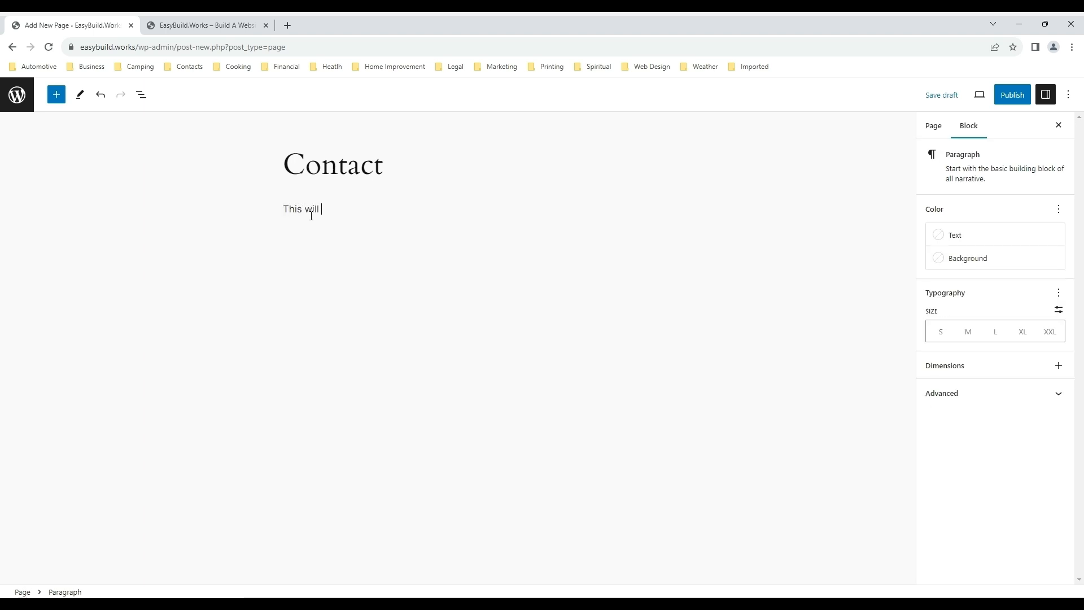
text(be the contact page.)
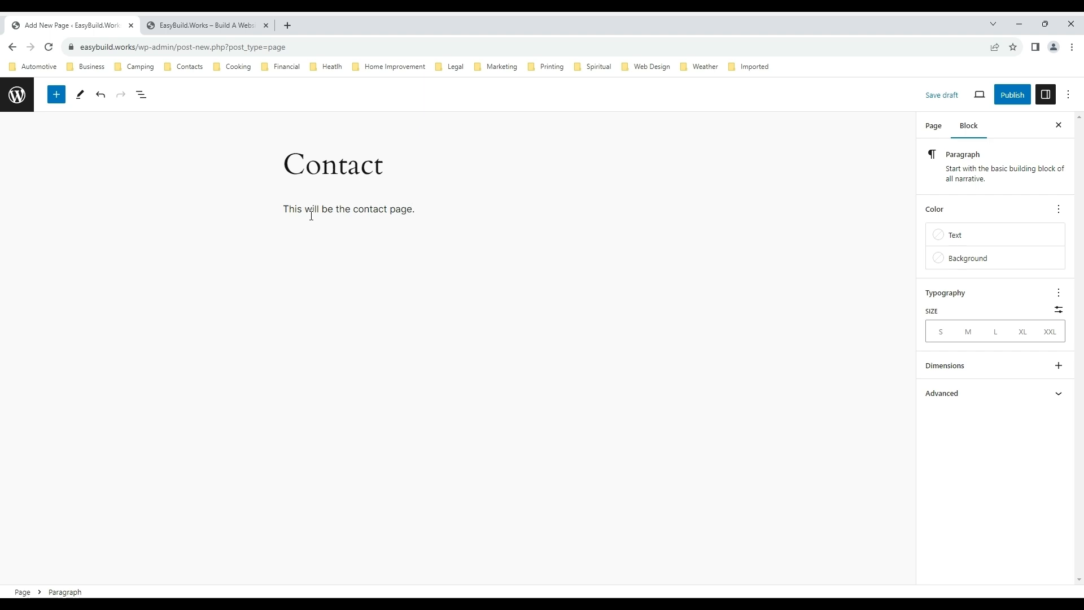
click(1014, 94)
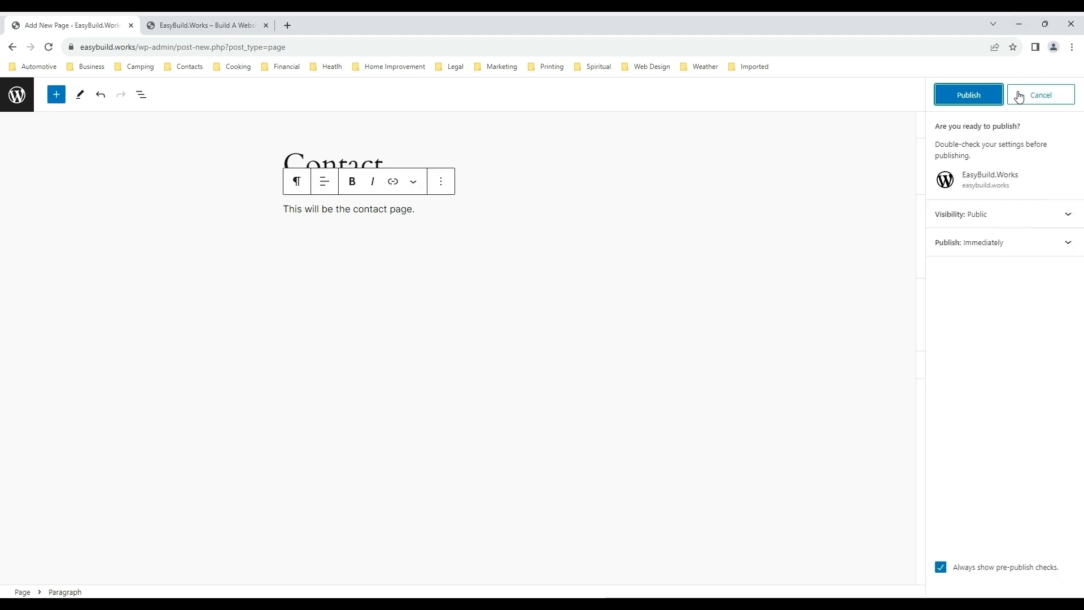
click(993, 96)
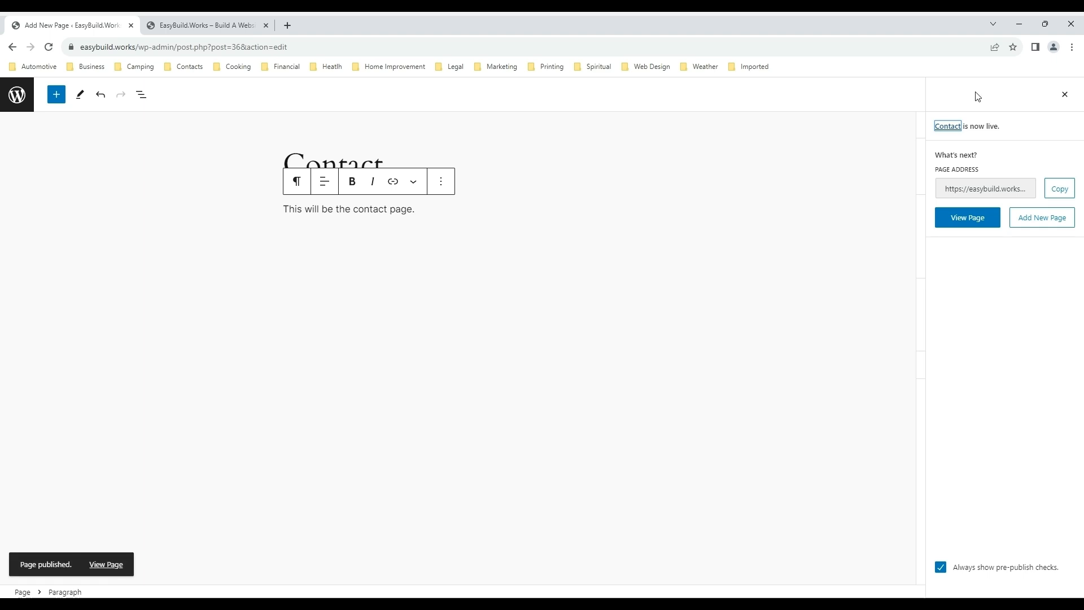
Return to the list of all pages, create a new blank page without a pattern and title it "Home"
click(13, 96)
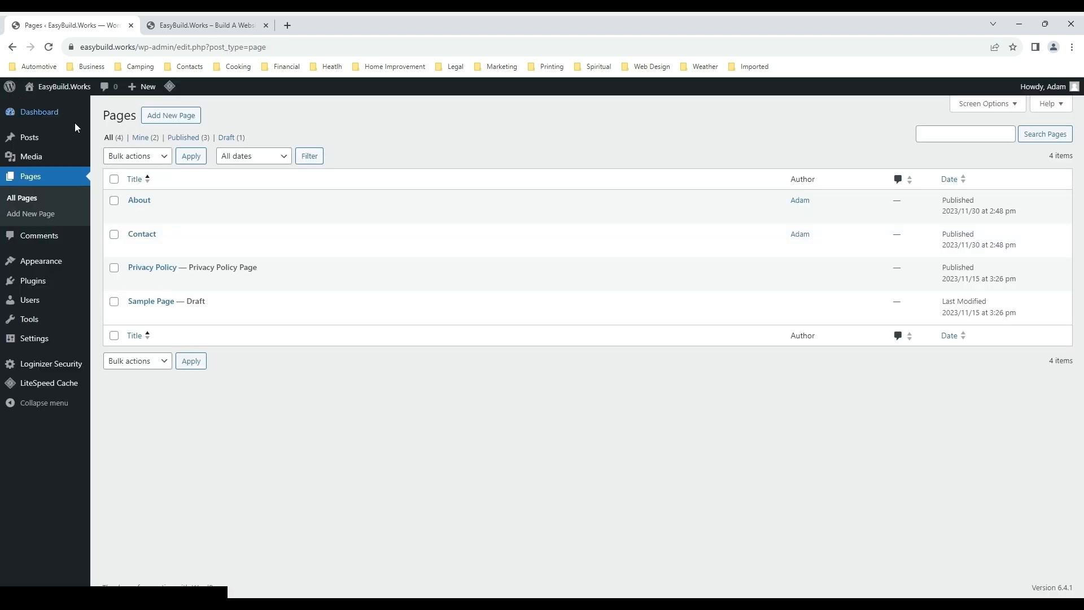
click(164, 116)
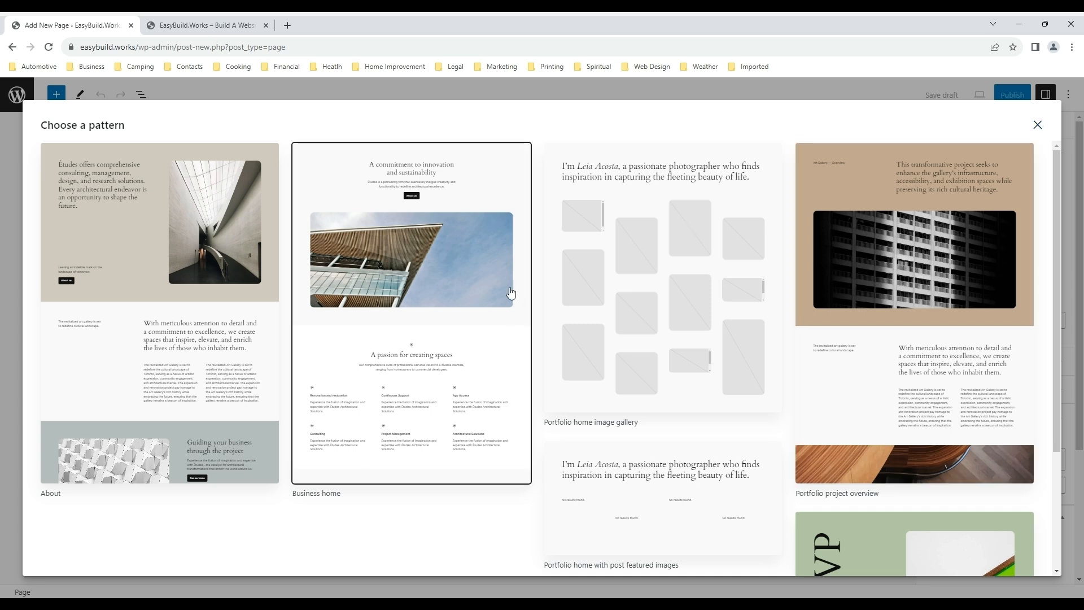
click(1036, 133)
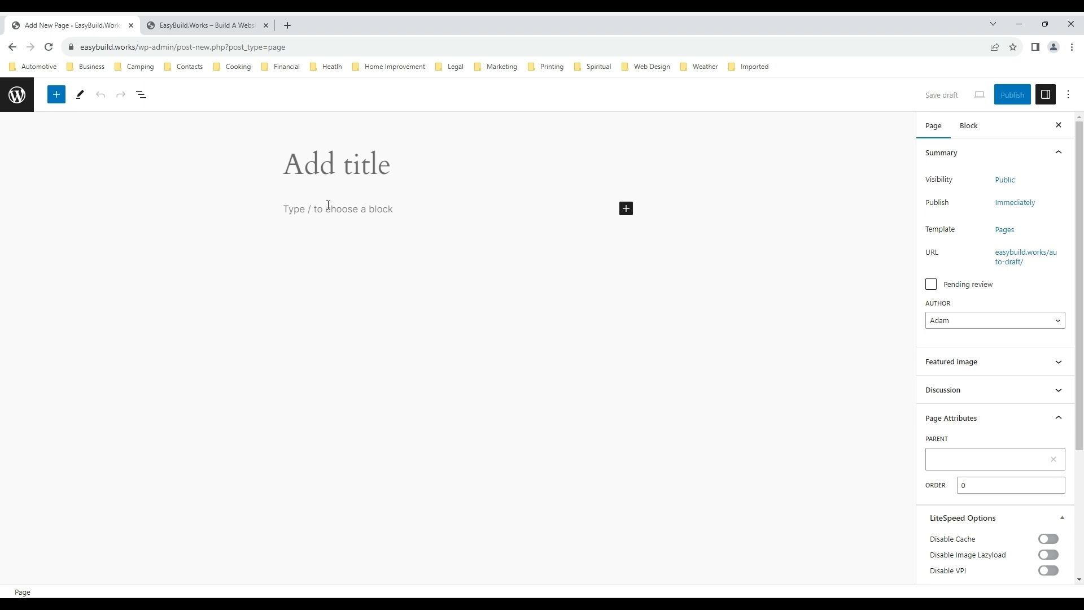
text(Home)
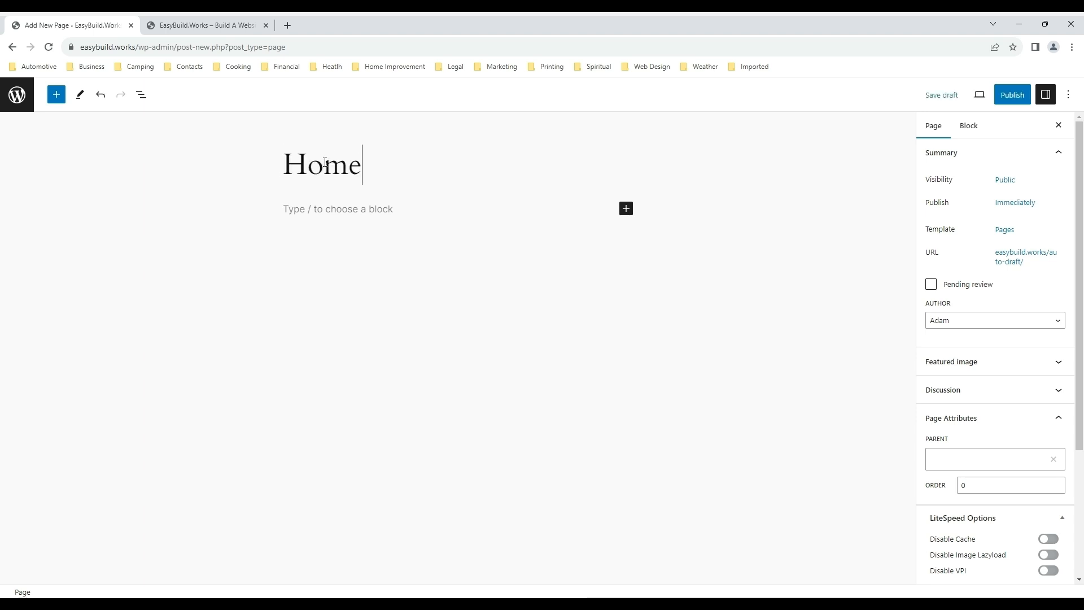
Add the paragraph "This is the home page." to the Home page, publish it and return to the page list
click(331, 208)
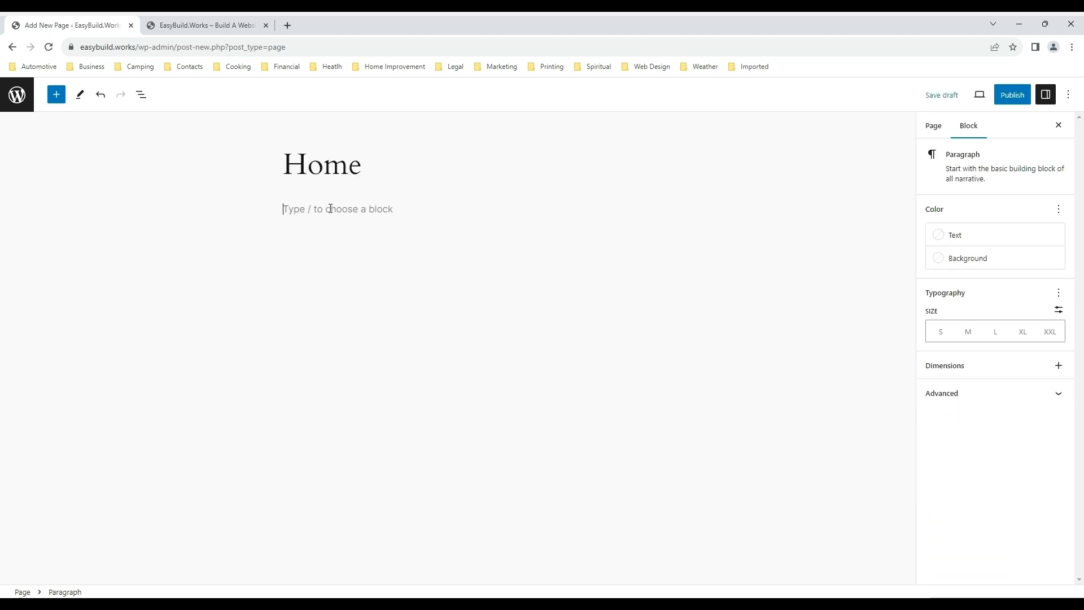
text(This is the home page.)
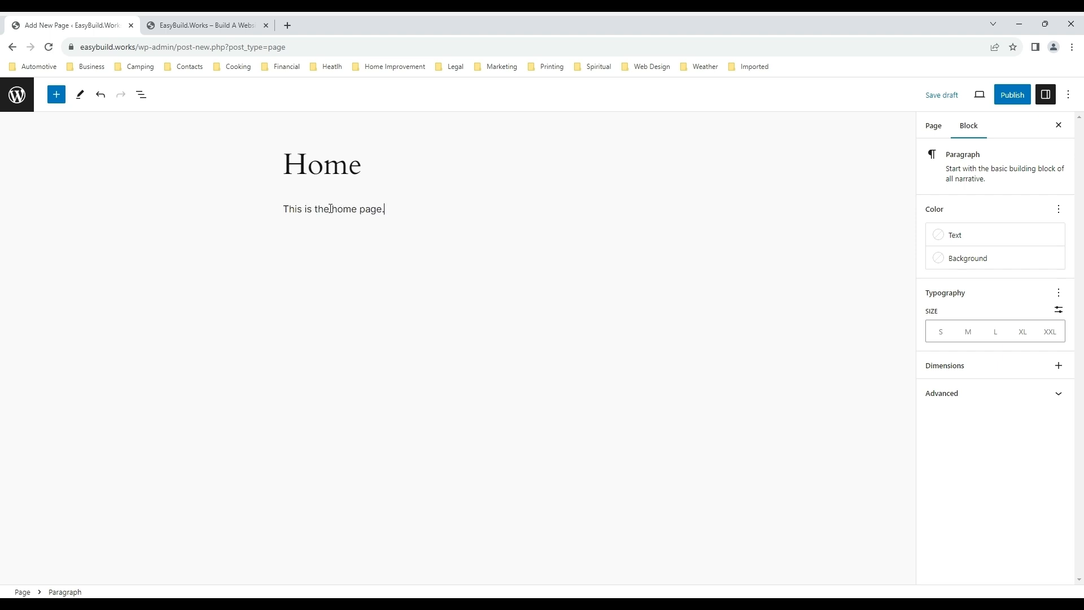
click(1011, 99)
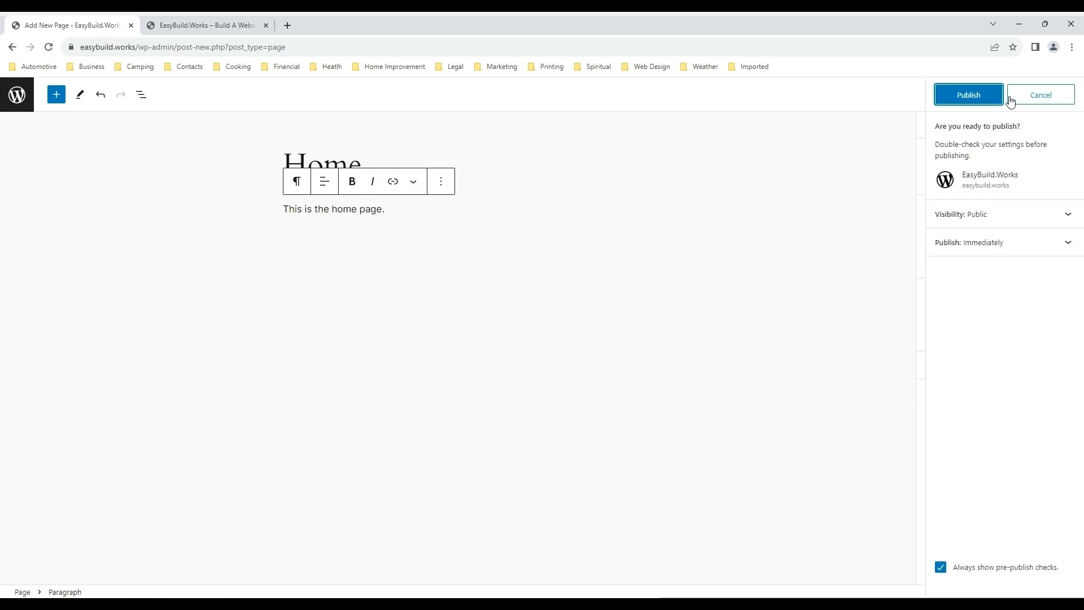
click(978, 99)
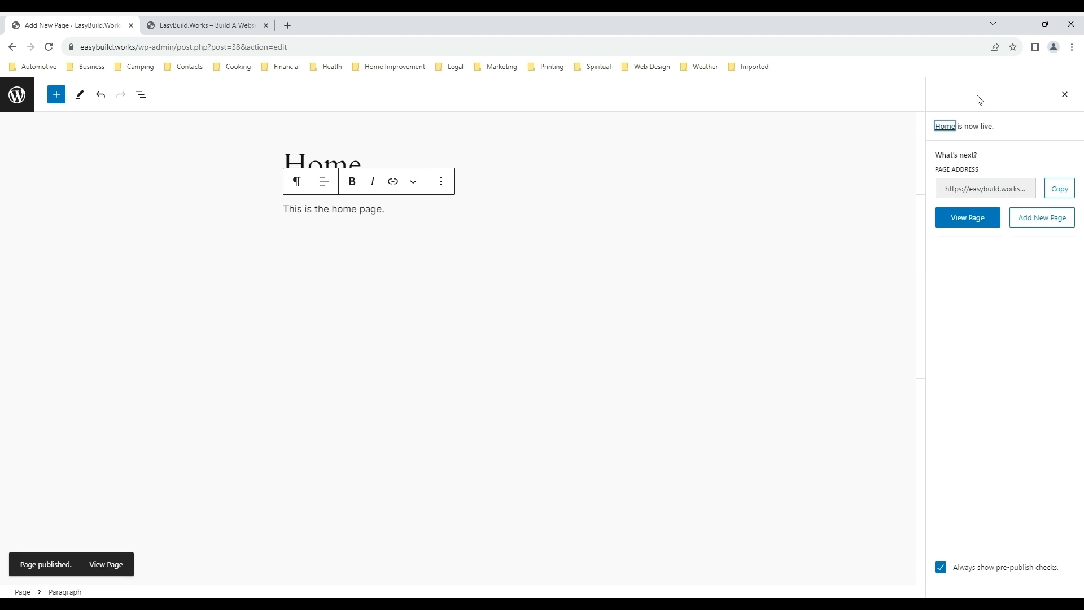
click(15, 96)
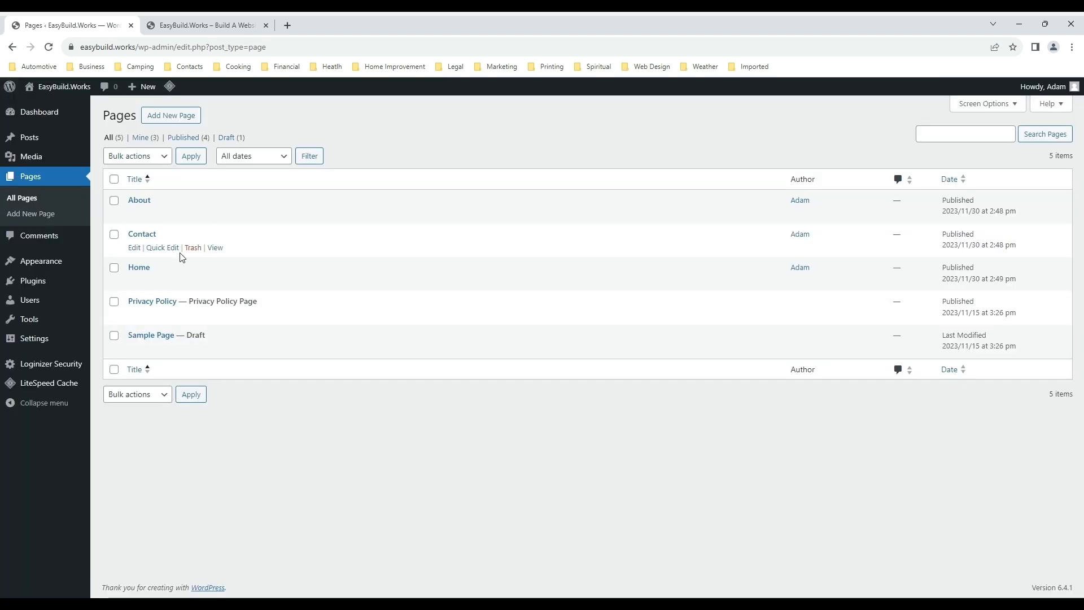
Create a new blank page without a pattern and give it the title "Services"
click(166, 116)
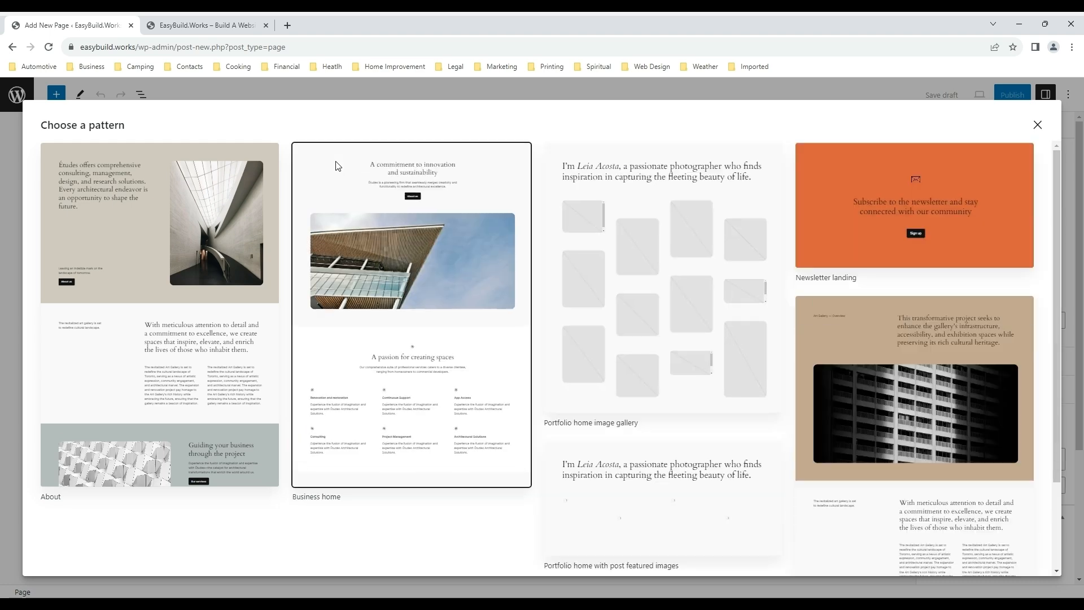
scroll(486, 252, down, 3)
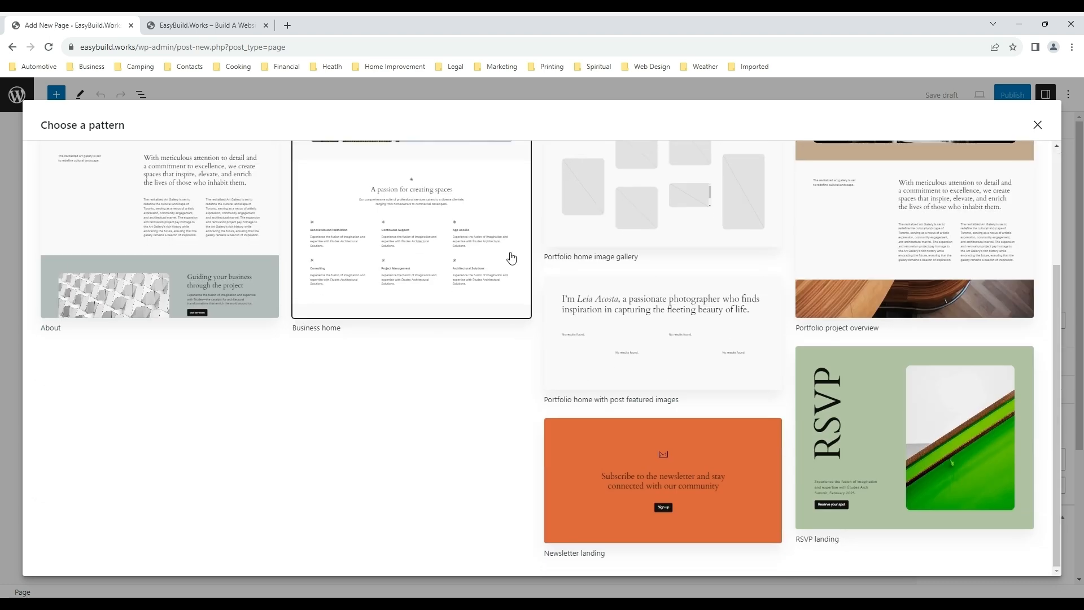
scroll(511, 258, up, 3)
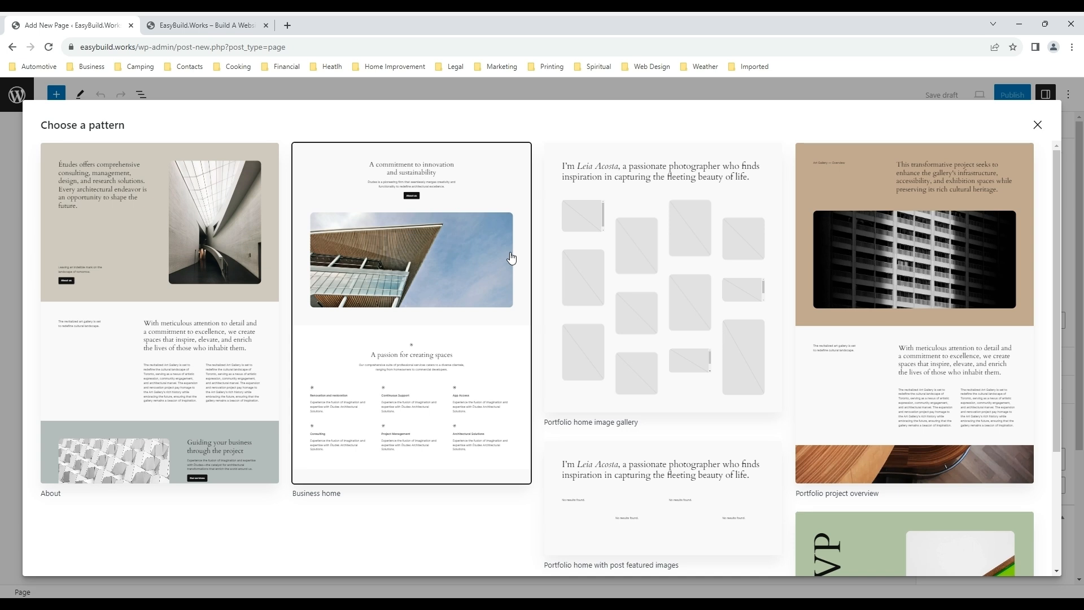
click(1039, 125)
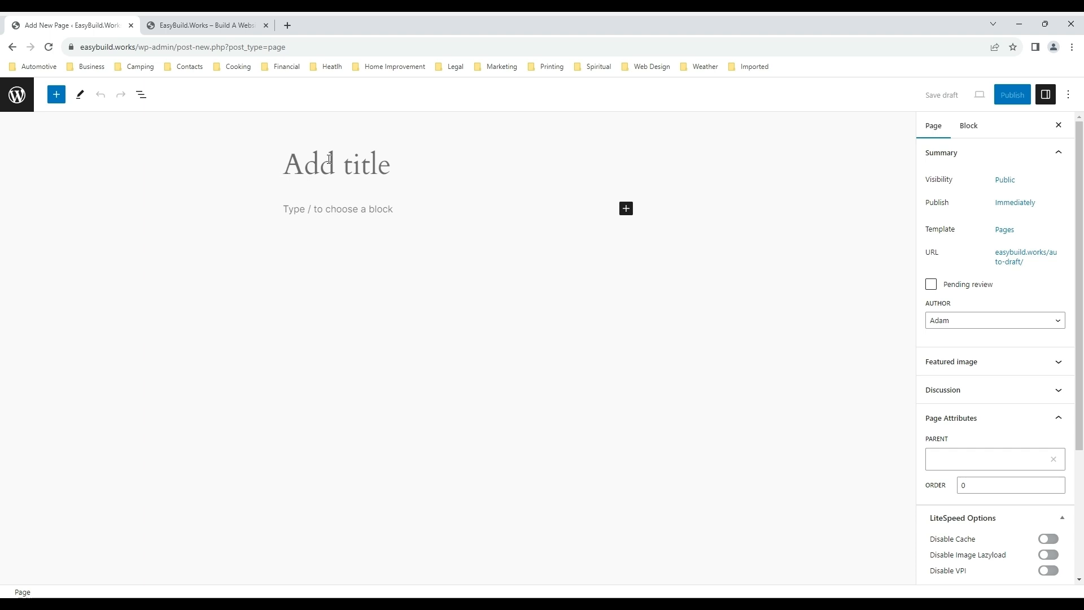
click(329, 159)
text(Services)
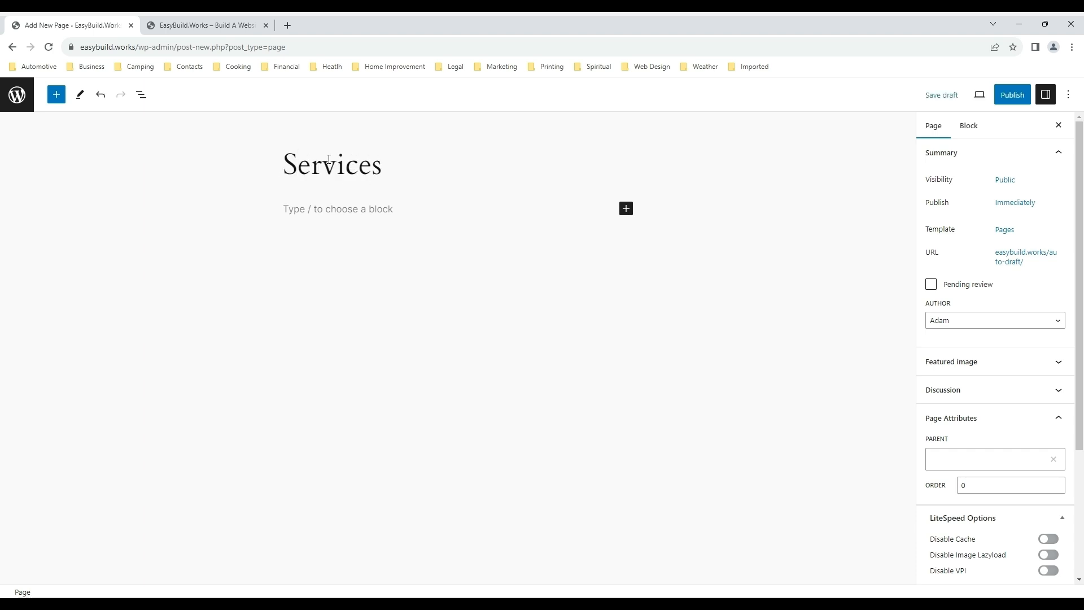
Insert an Image block below the title of the Services page
click(335, 209)
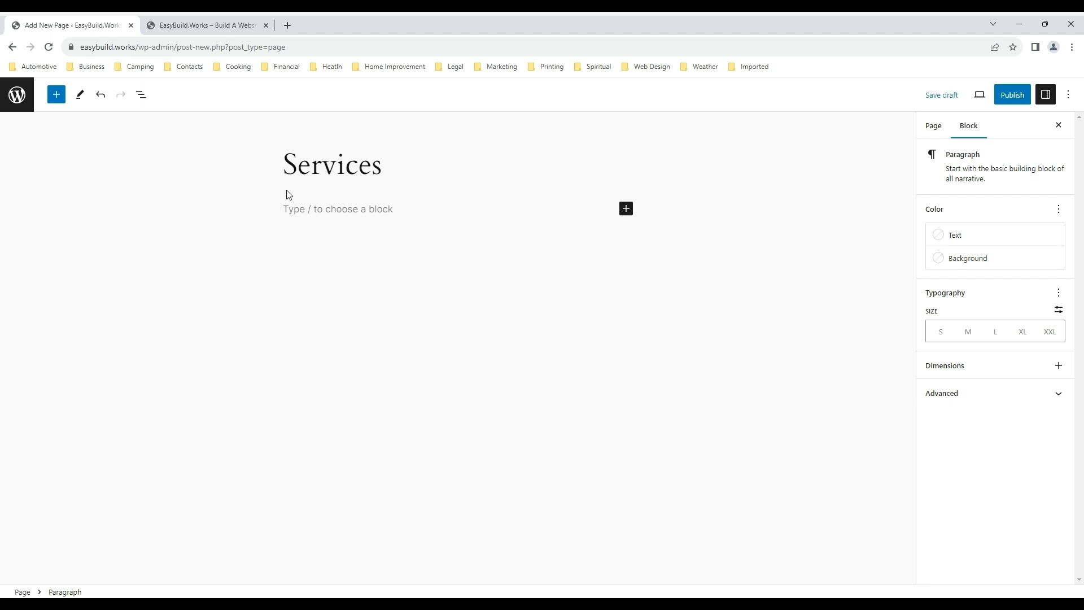
click(56, 96)
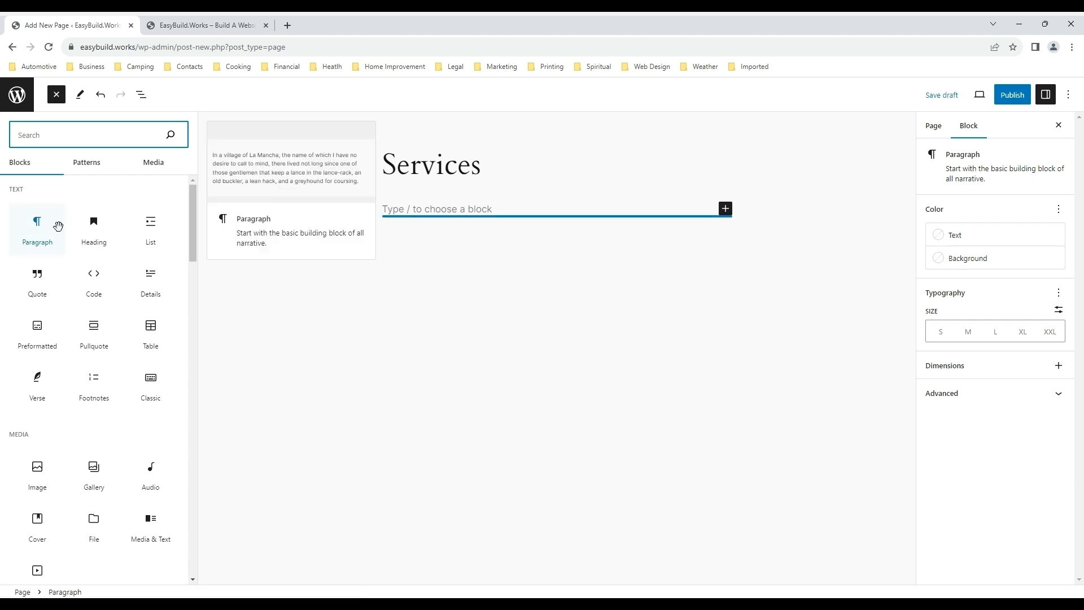
scroll(59, 276, down, 4)
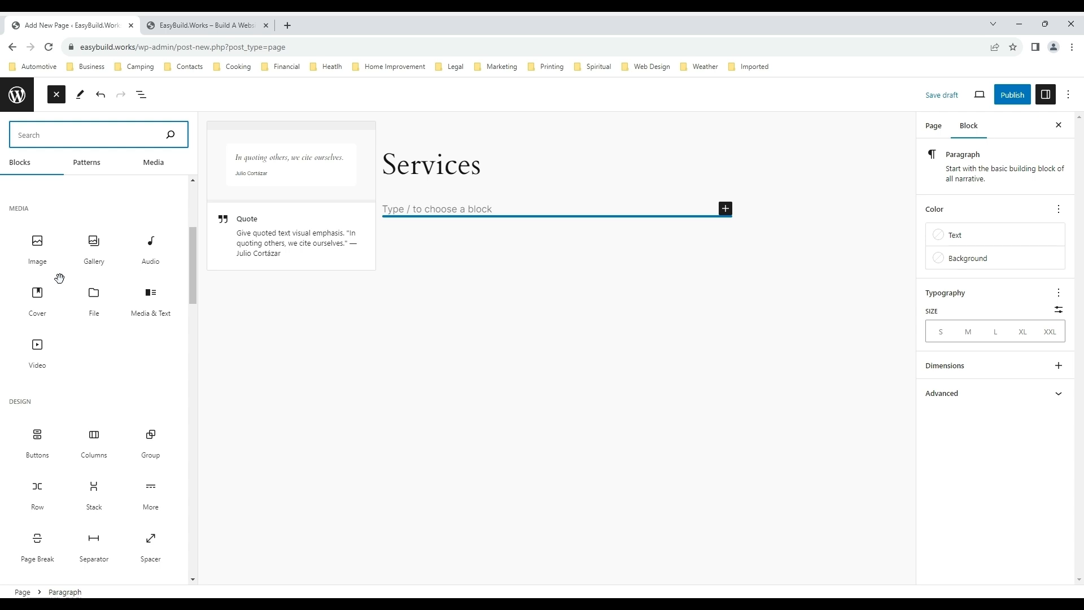
scroll(60, 278, up, 4)
scroll(51, 299, down, 2)
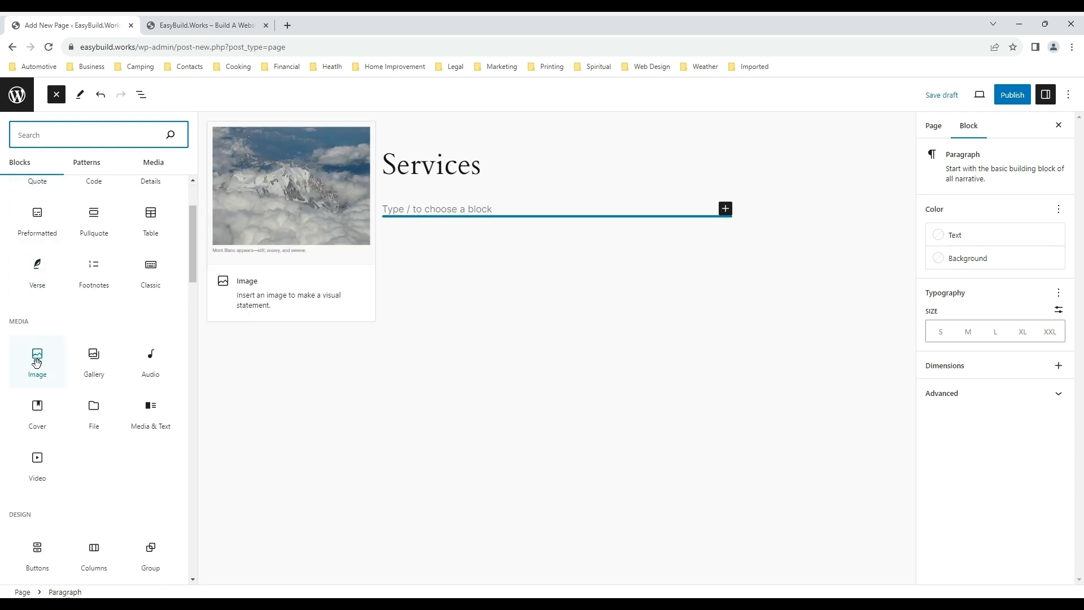
drag(36, 356, 418, 323)
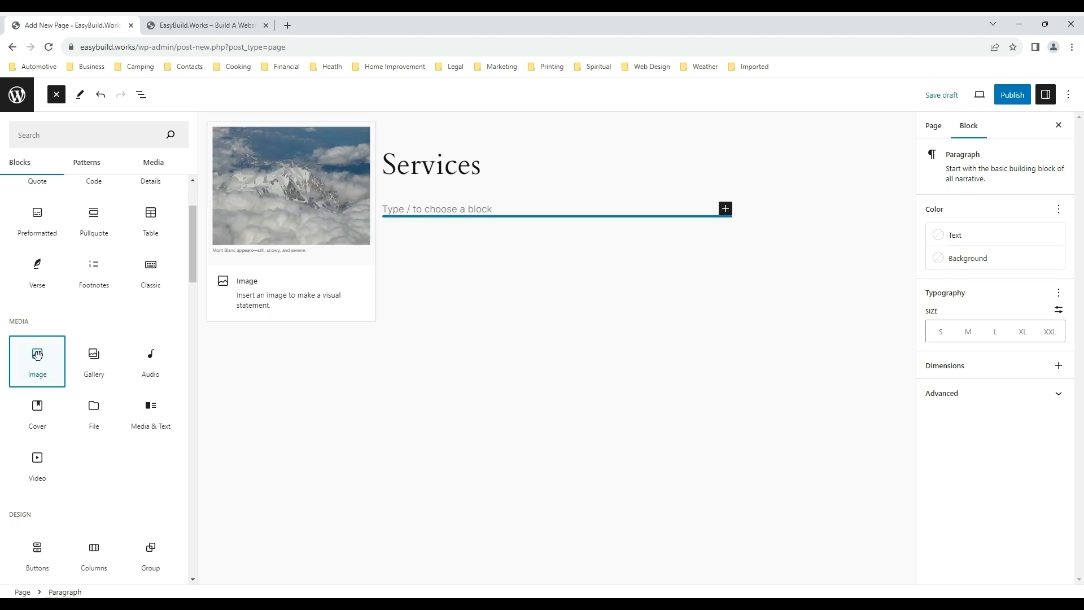
drag(35, 355, 452, 212)
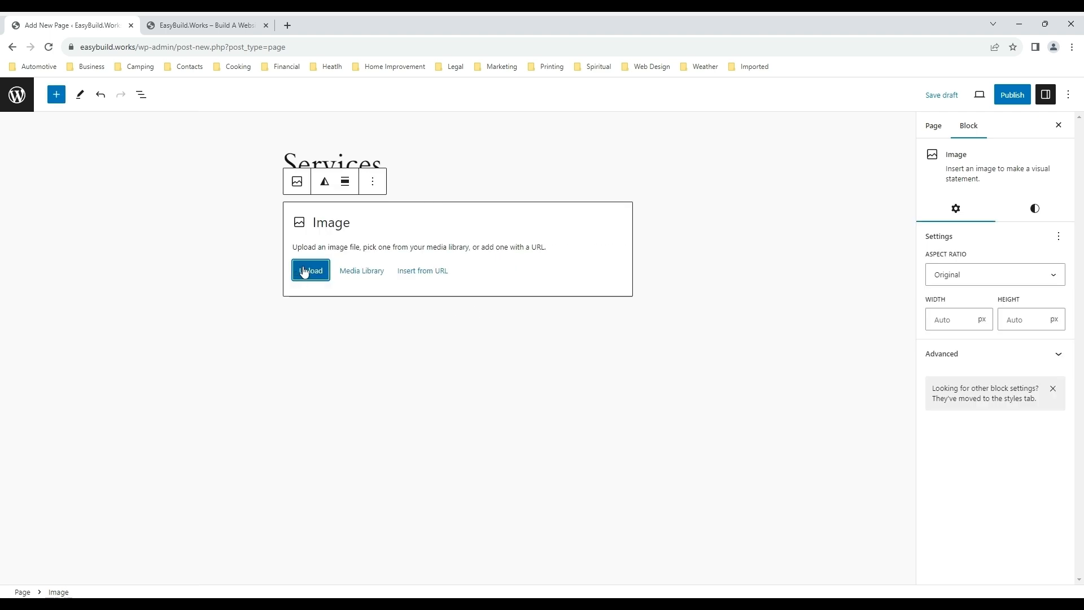
Add an empty paragraph below the image placeholder and insert a Site Logo block in its place
click(56, 95)
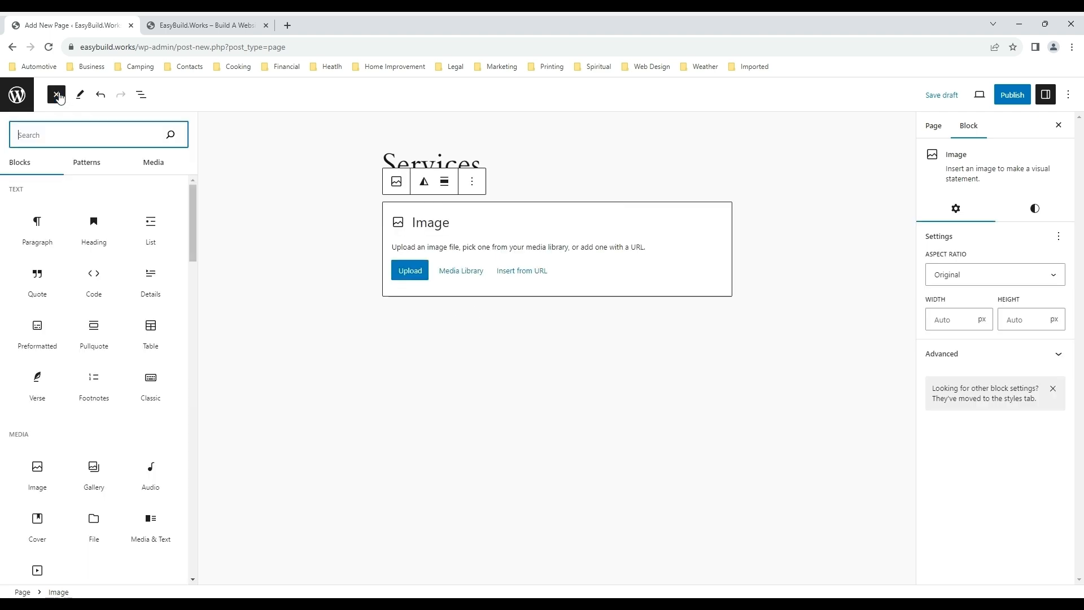
click(43, 224)
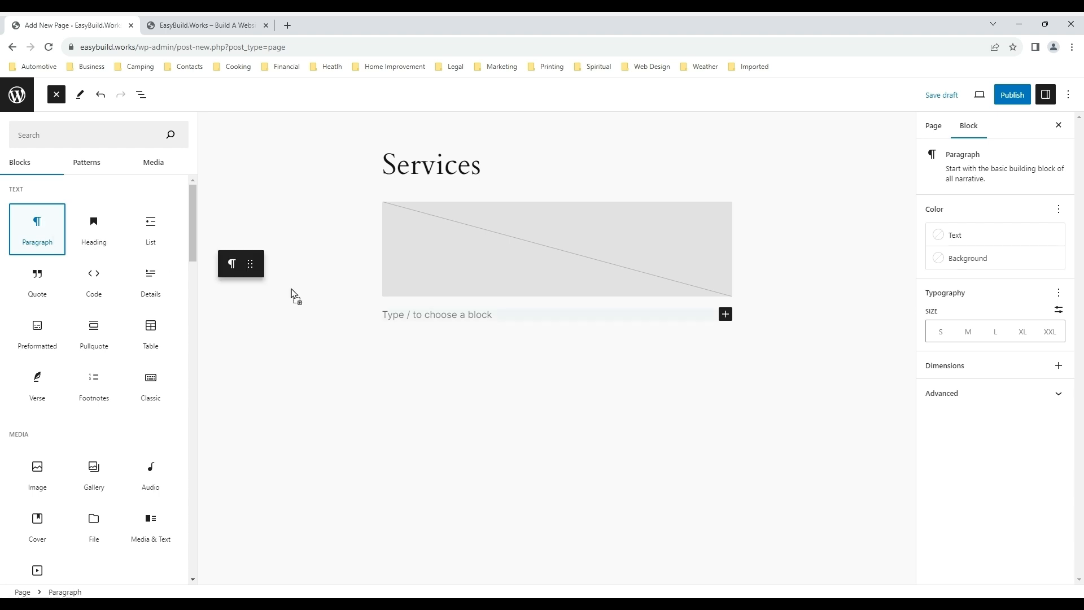
click(473, 313)
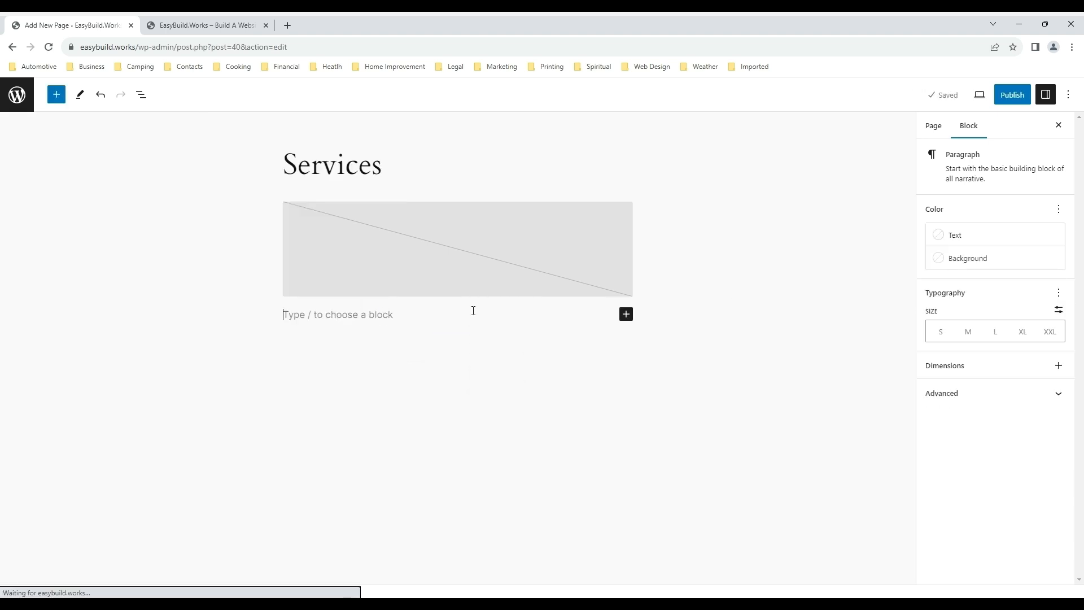
click(626, 316)
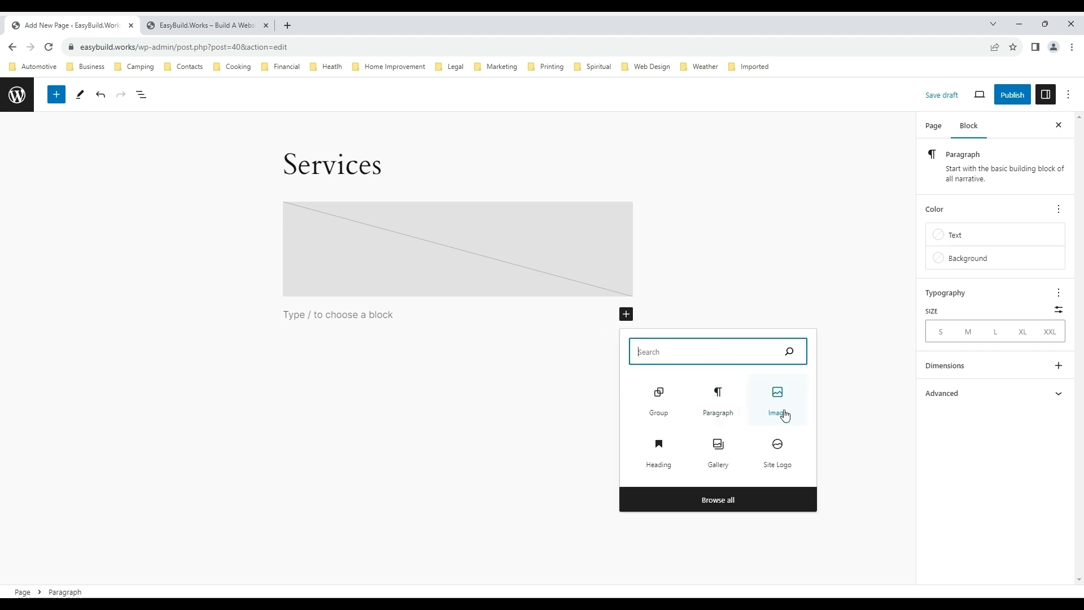
click(777, 450)
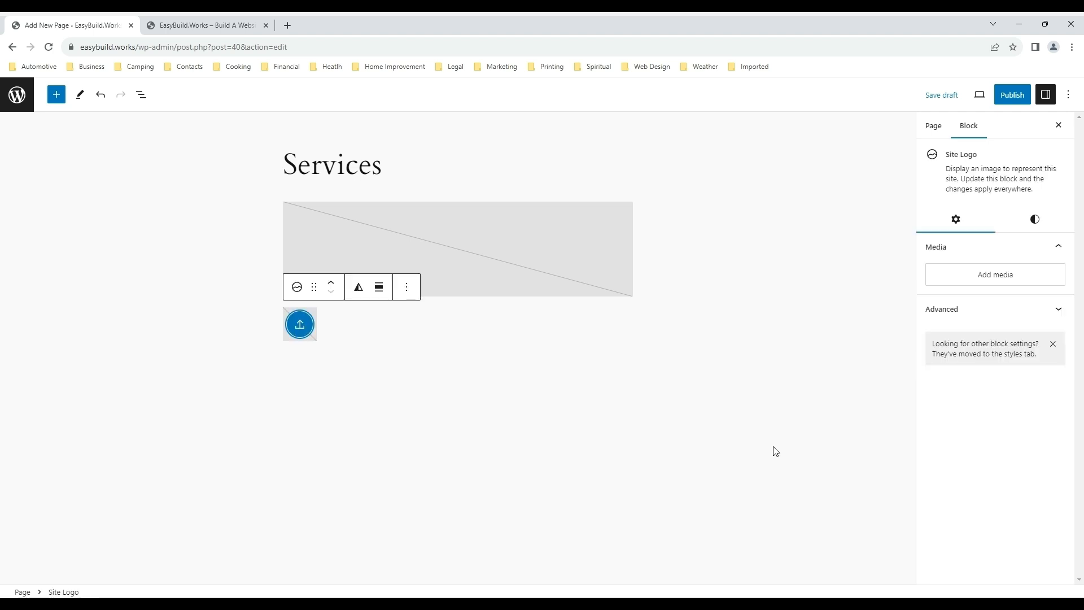
Delete the Site Logo block and the Image block from the Services page
click(406, 288)
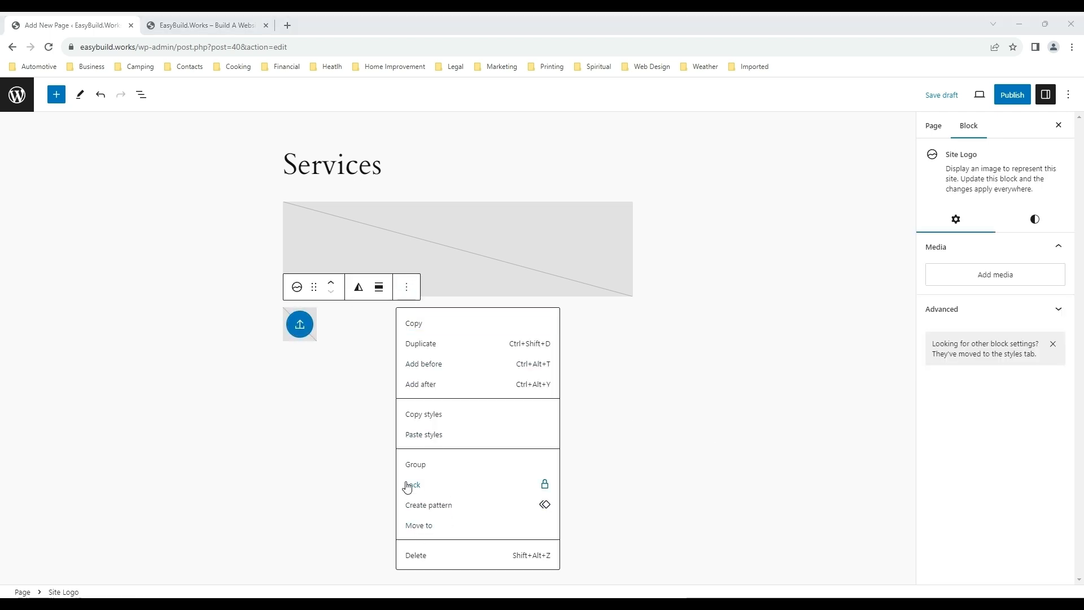
click(409, 555)
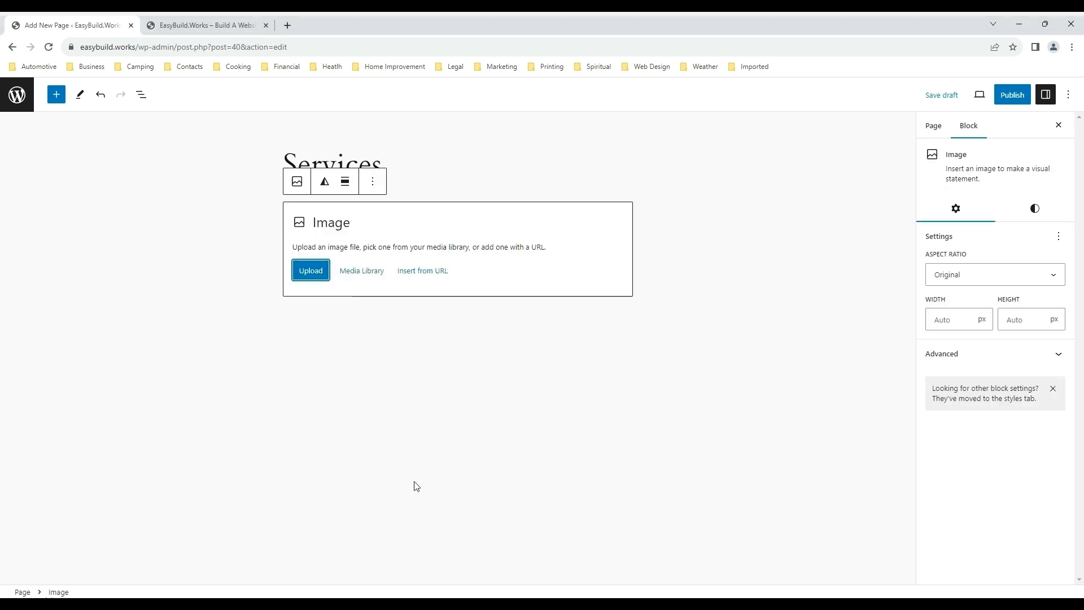
click(373, 181)
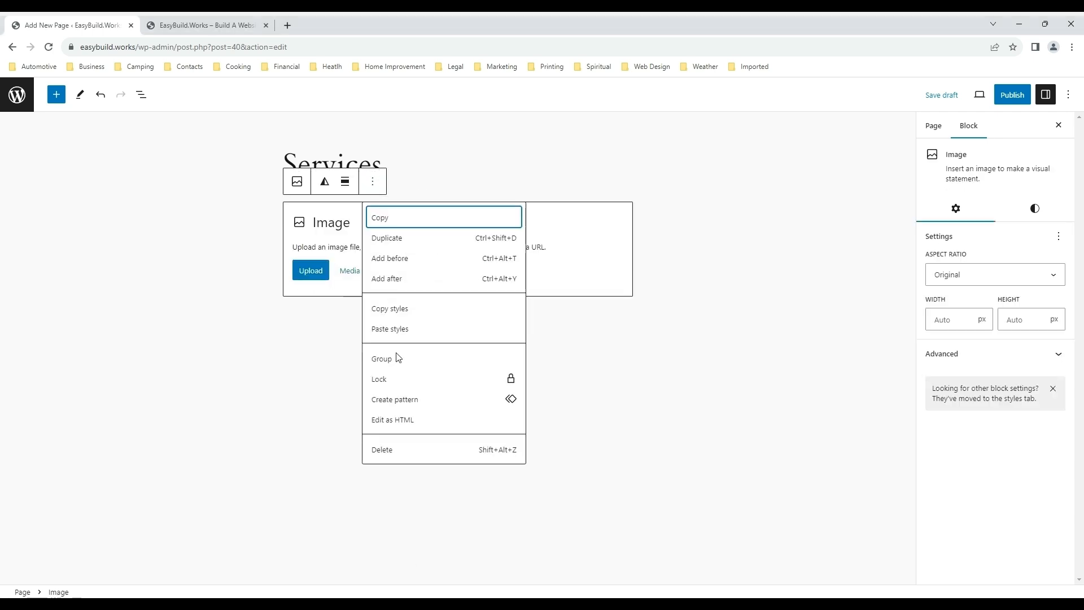
click(384, 450)
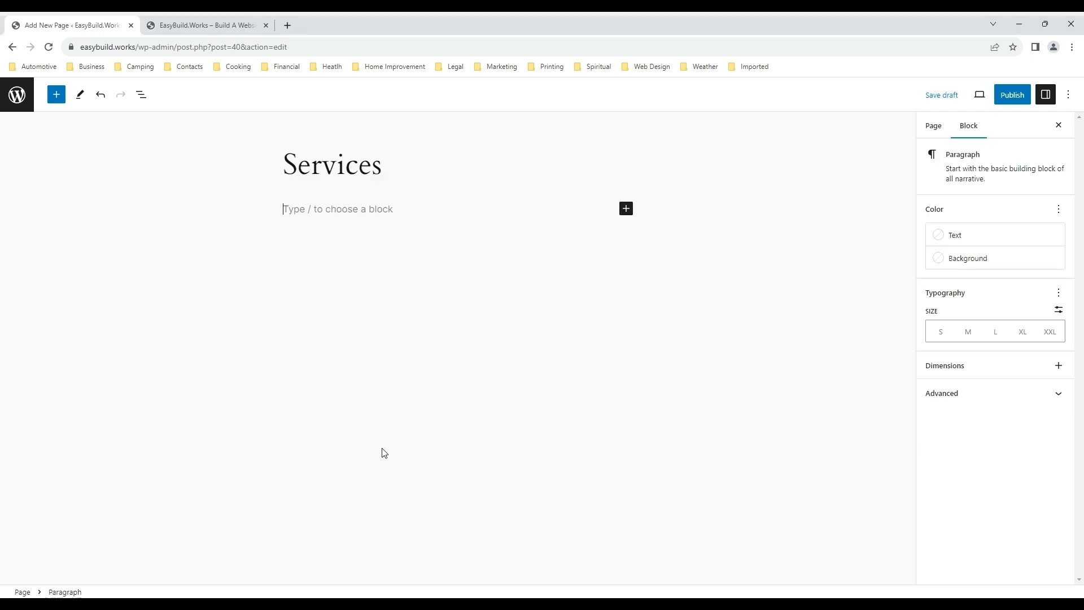
Insert the "Pricing" pattern from the Services pattern category into the Services page and look over its layout
click(56, 95)
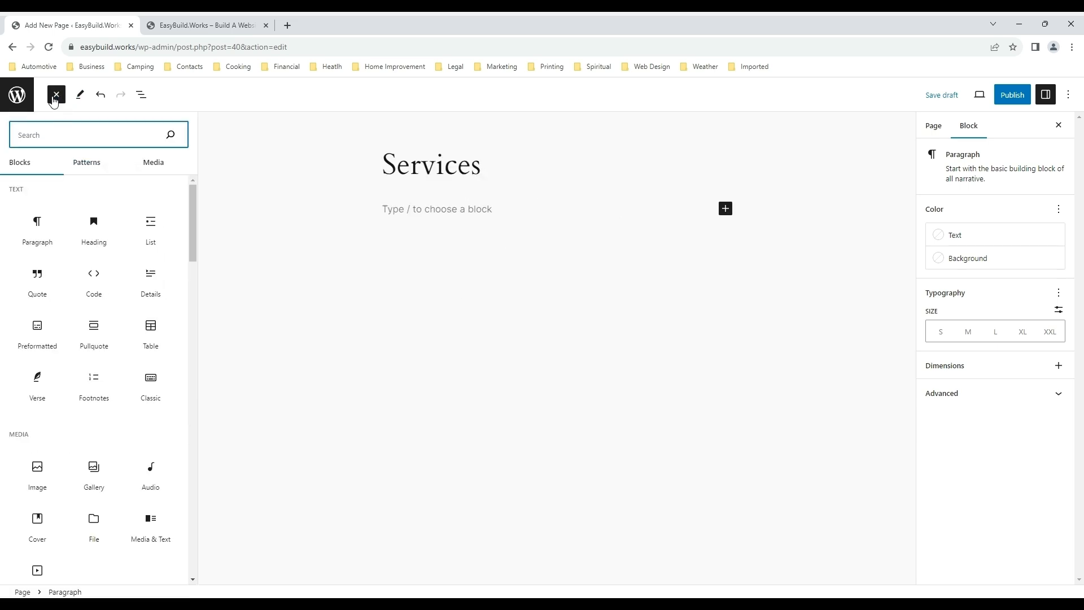
click(83, 167)
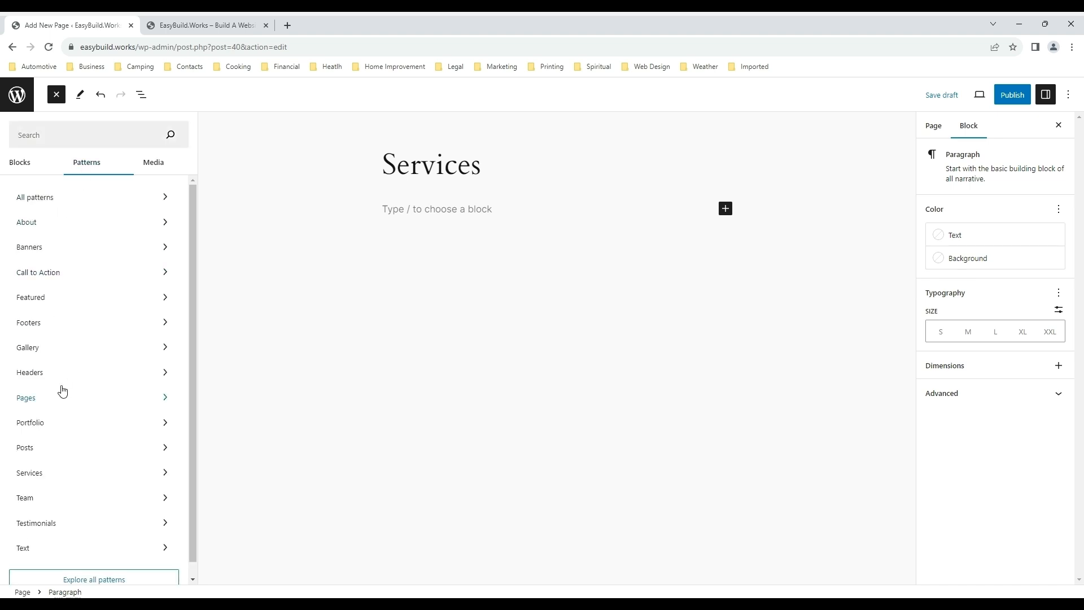
click(55, 479)
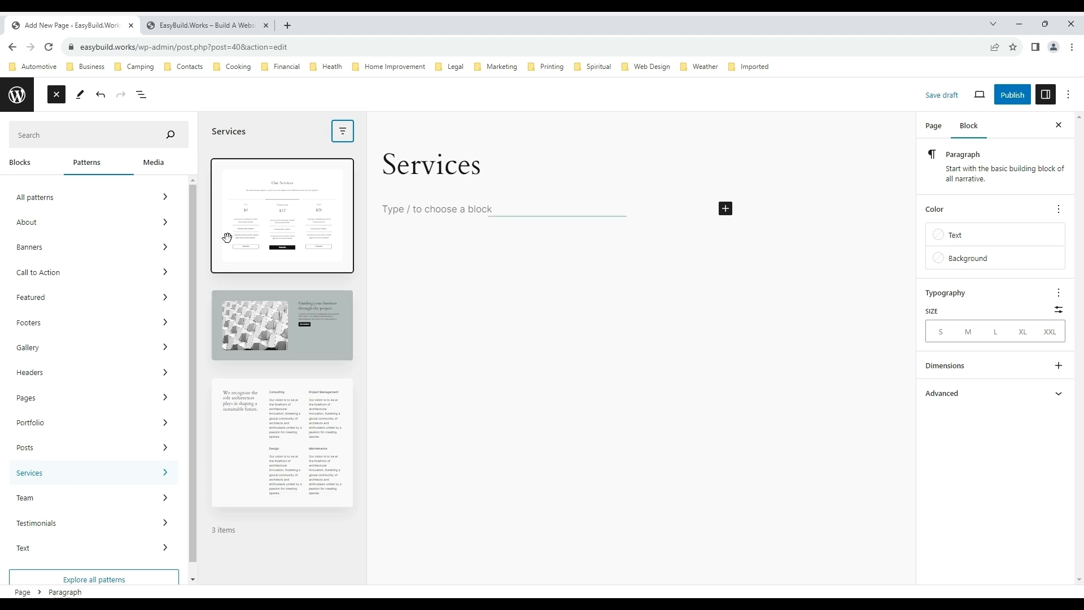
click(259, 193)
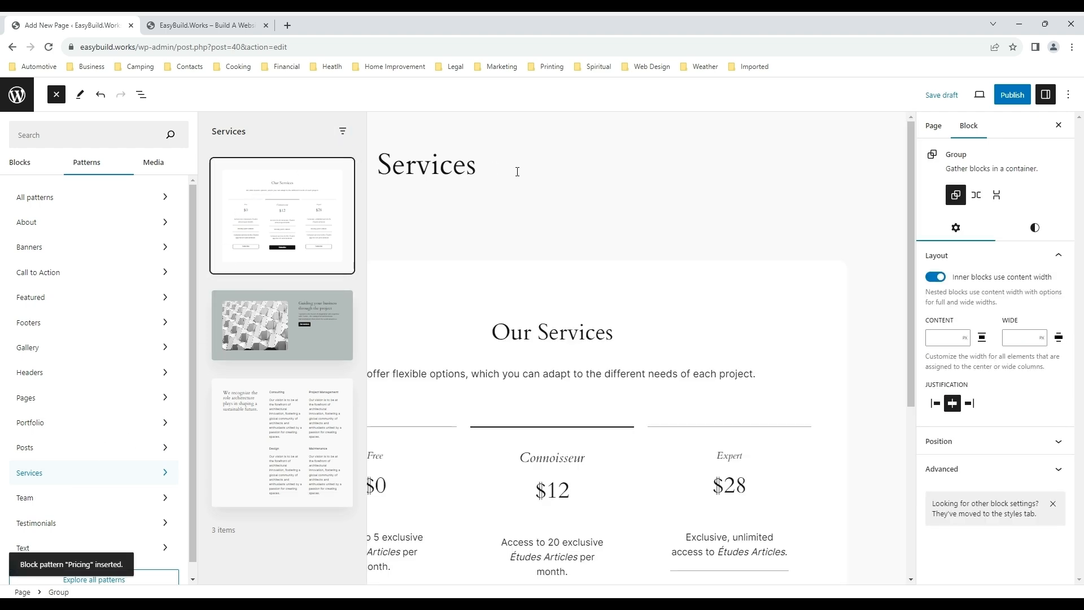
click(646, 314)
scroll(610, 316, down, 2)
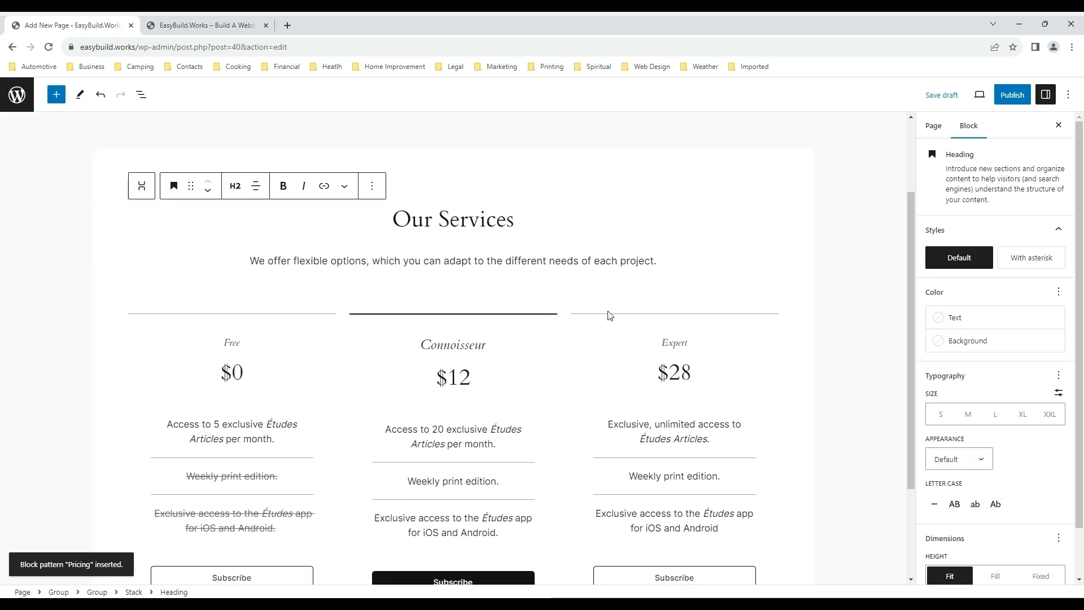
scroll(610, 315, down, 2)
scroll(248, 312, up, 2)
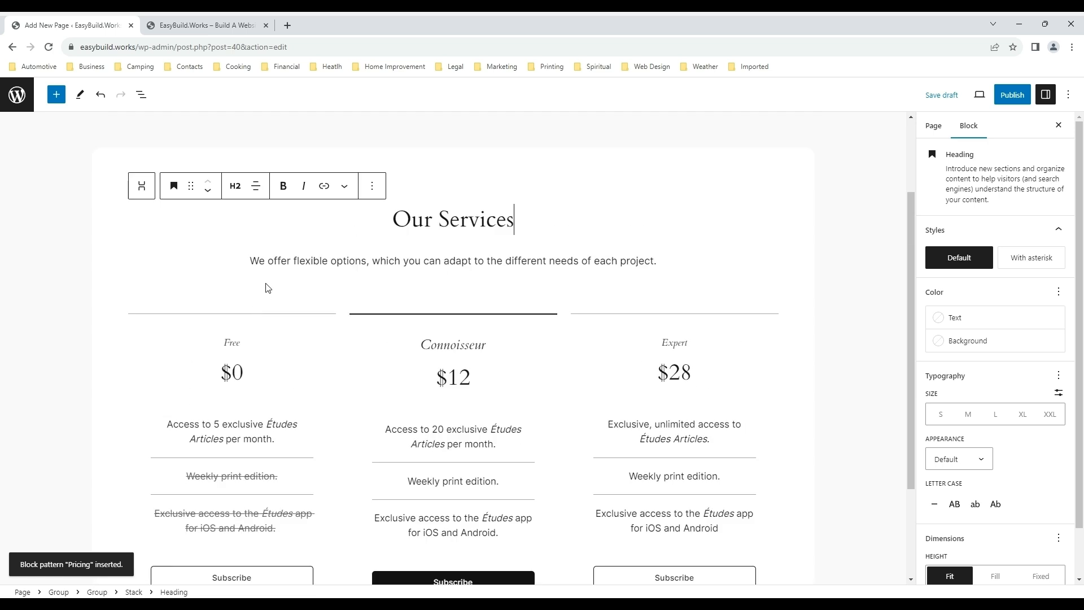
Replace the paragraph below the "Our Services" heading with "Put your own content here."
click(270, 260)
drag(251, 260, 725, 261)
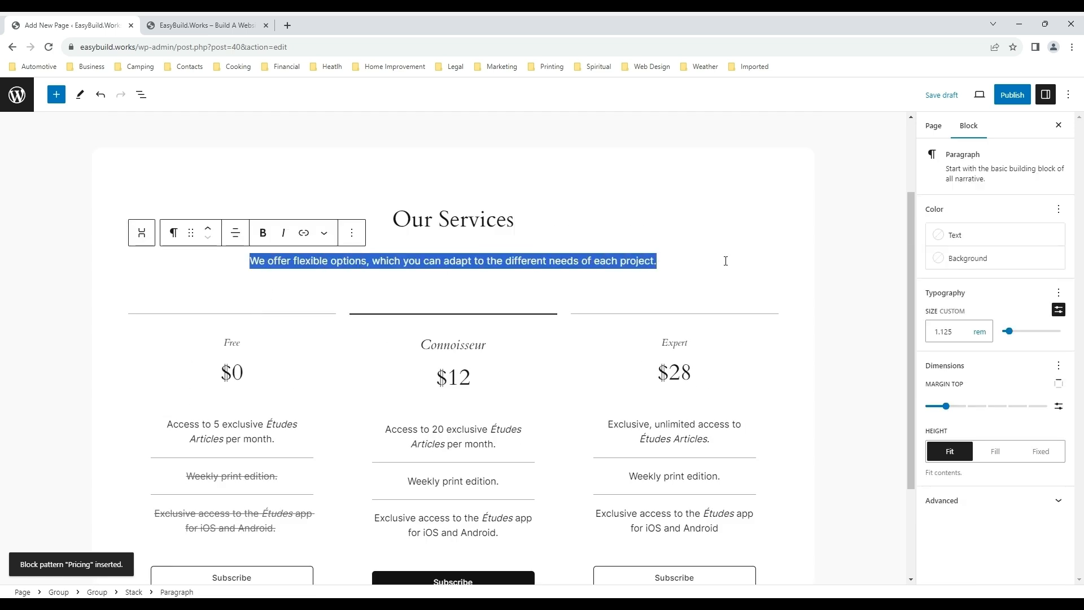
text(Put your wo)
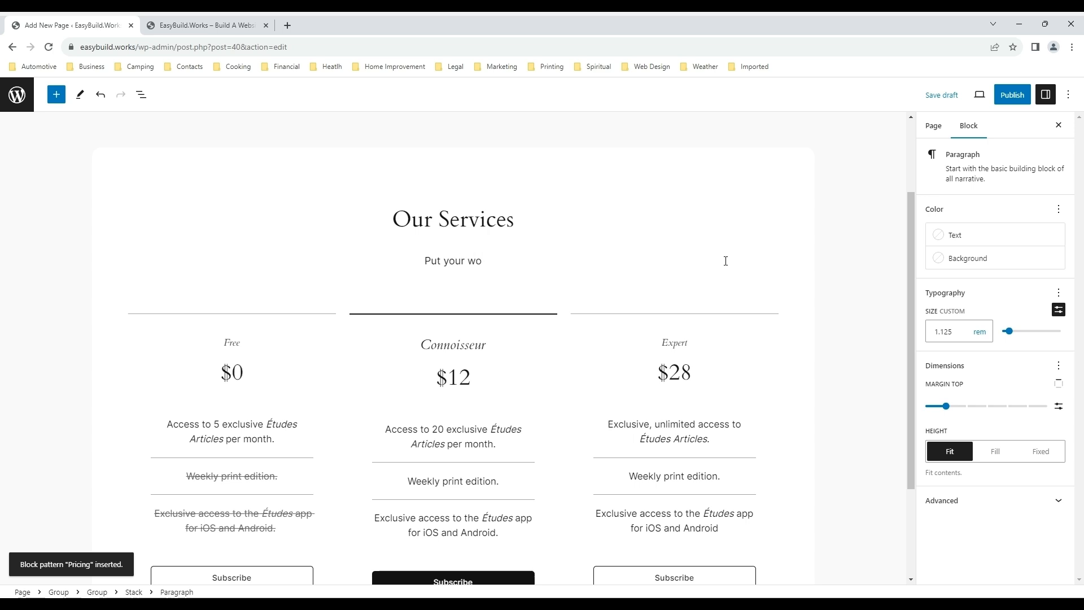
key(BackSpace)
key(BackSpace)
text(own conten)
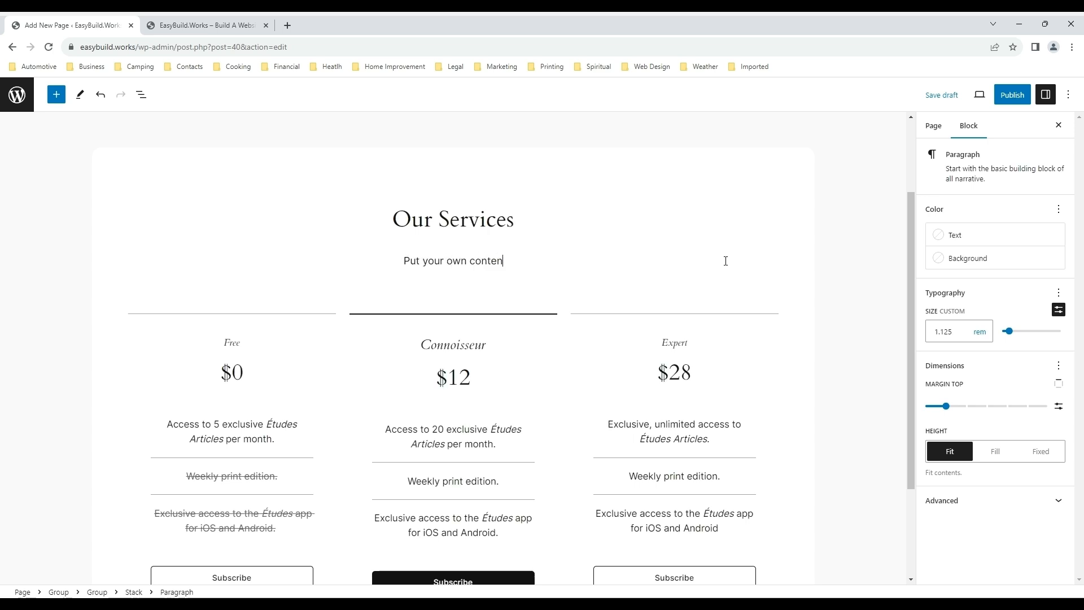
text(t here.)
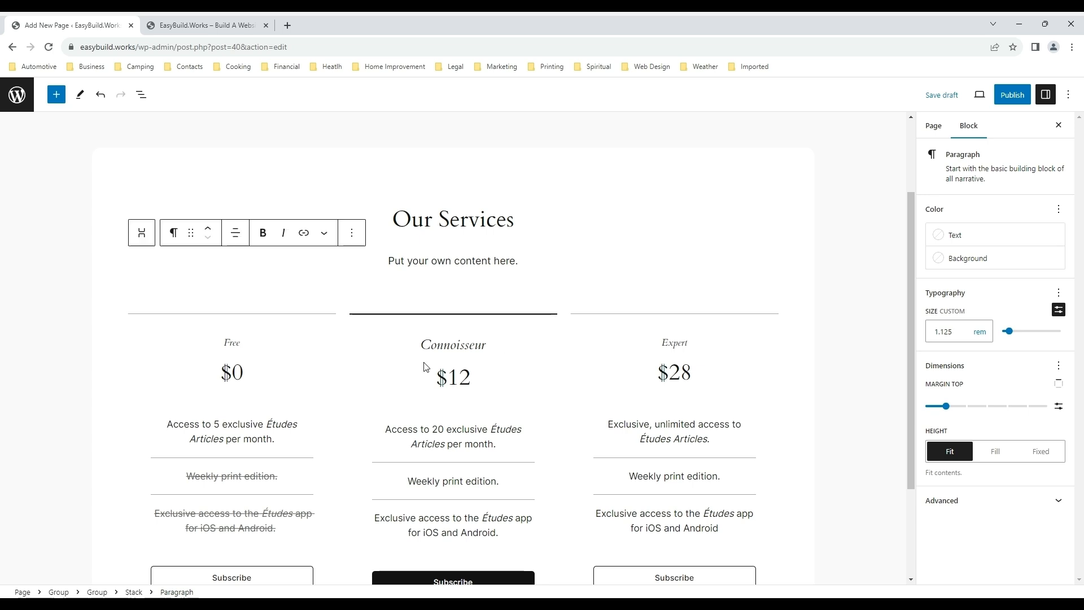
Publish the Services page and return to the list of all pages
click(223, 367)
drag(222, 370, 244, 373)
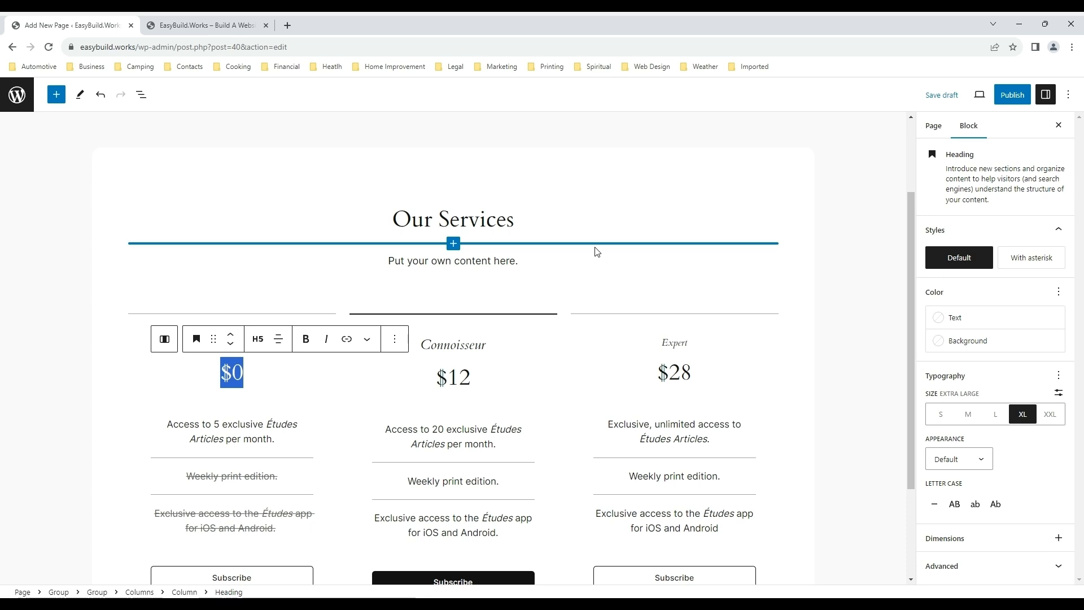
scroll(847, 291, up, 2)
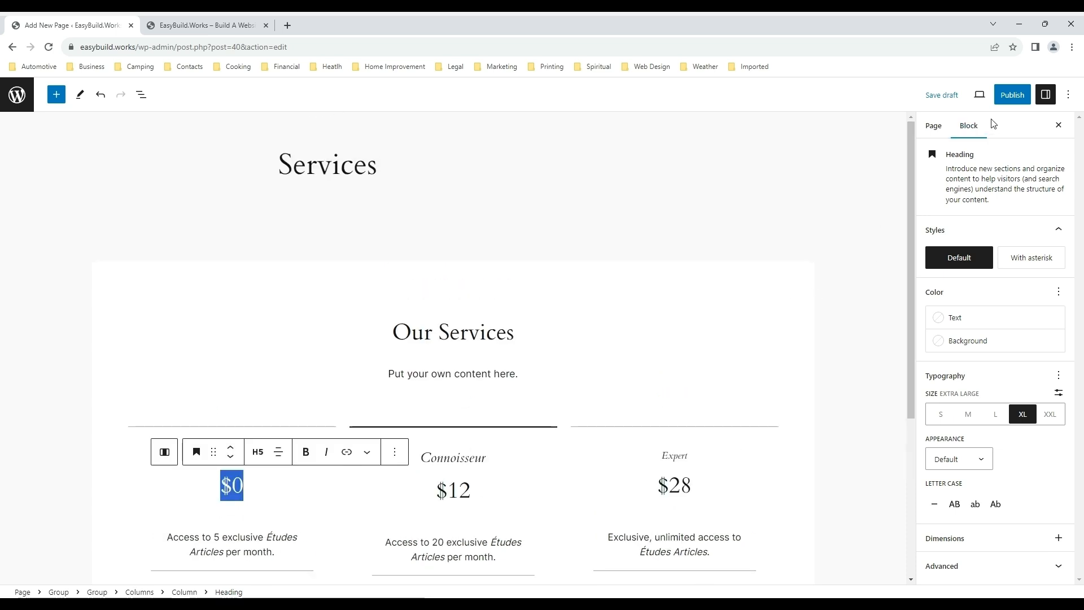
click(1006, 96)
click(964, 96)
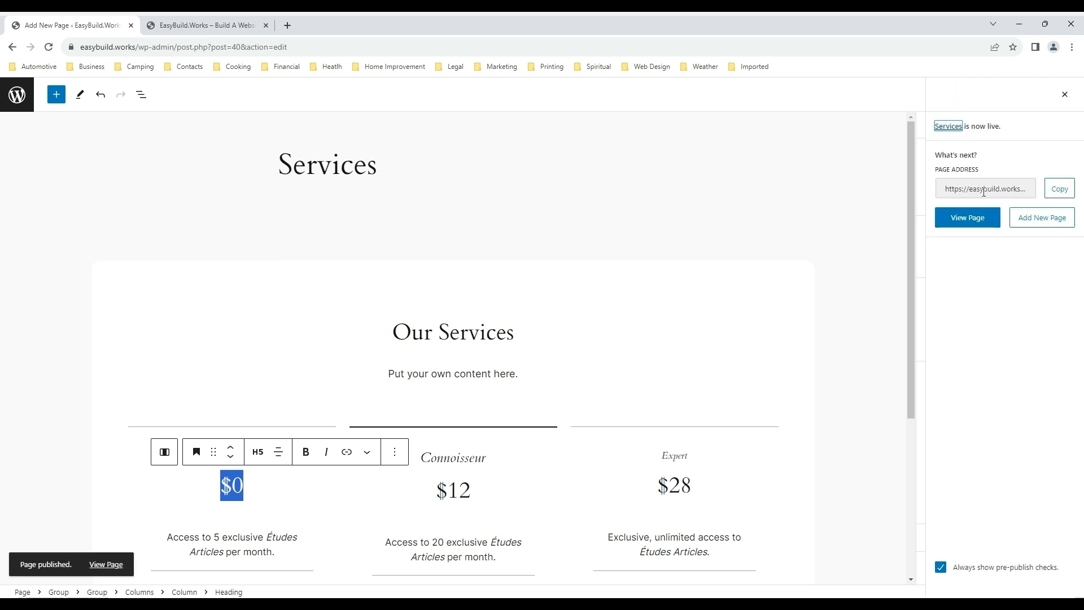
click(19, 96)
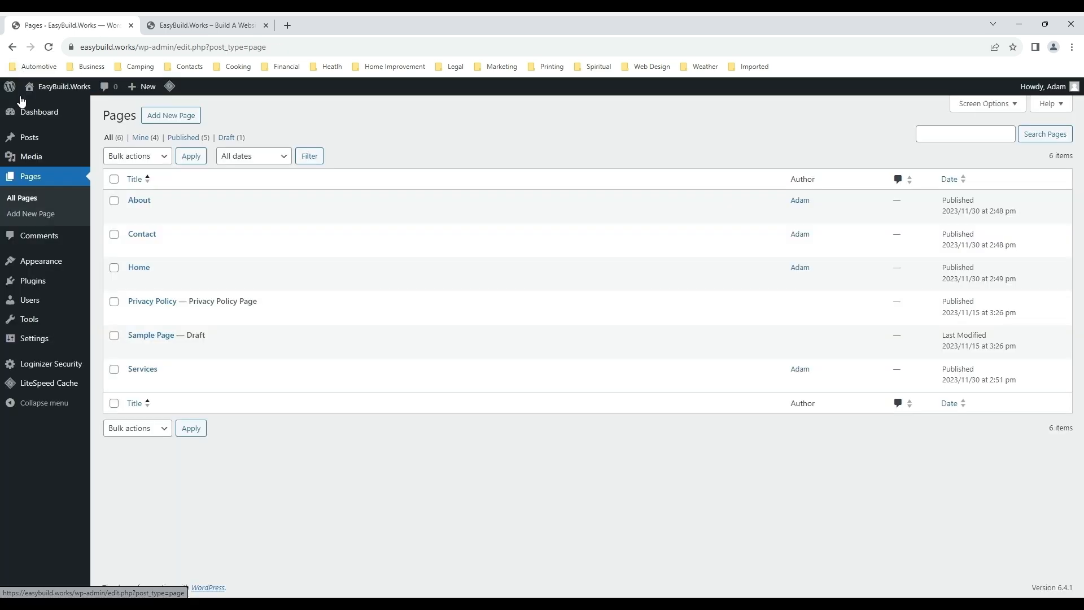
Create a new page titled "Service Page 1" with the paragraph "This is our first service."
click(168, 121)
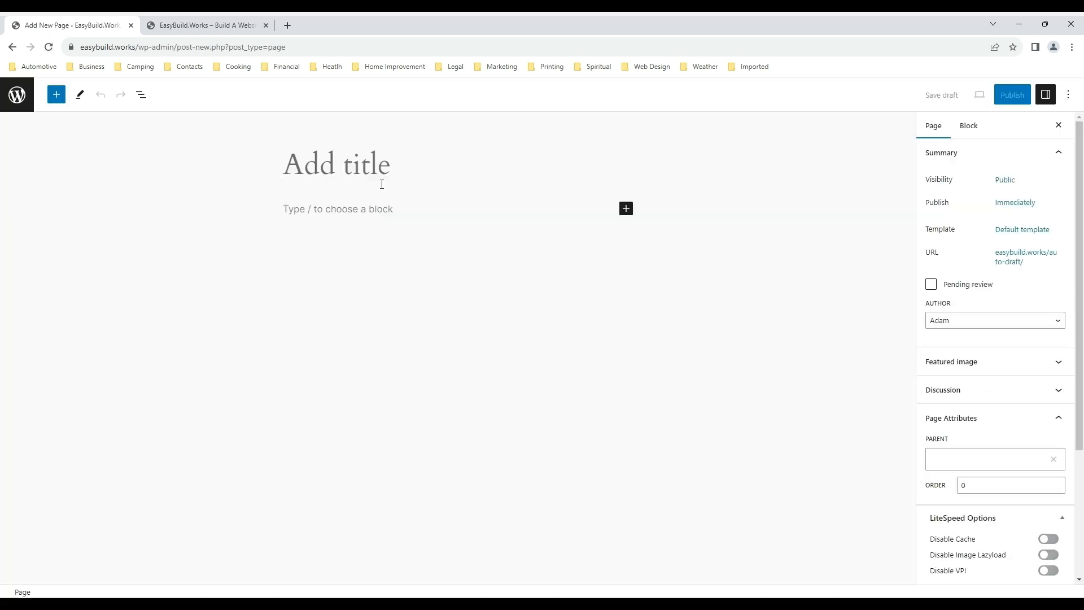
click(373, 167)
text(Serv)
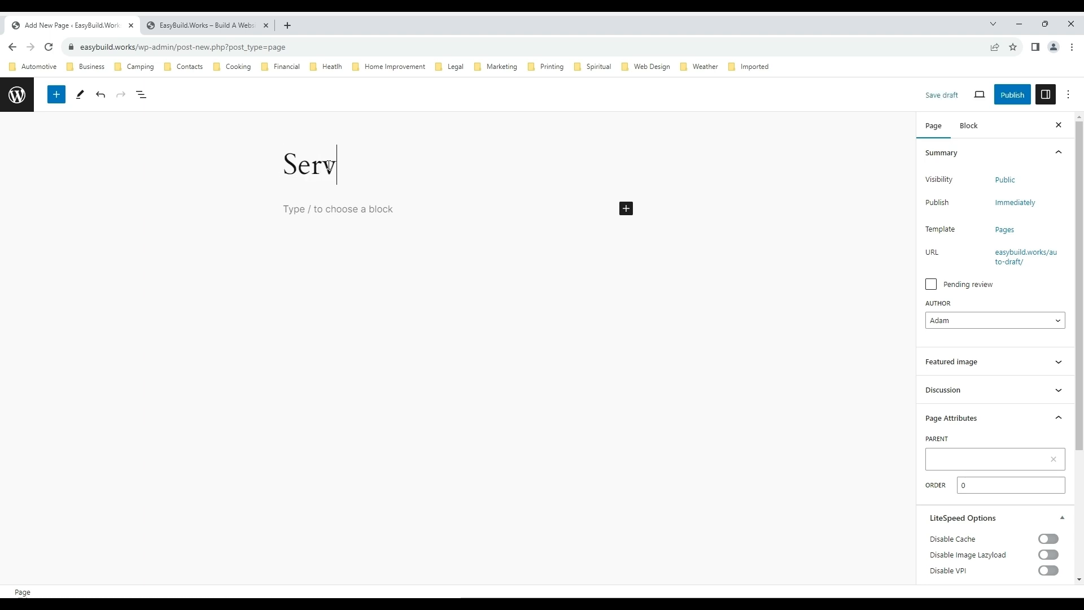
text(ice Page 1)
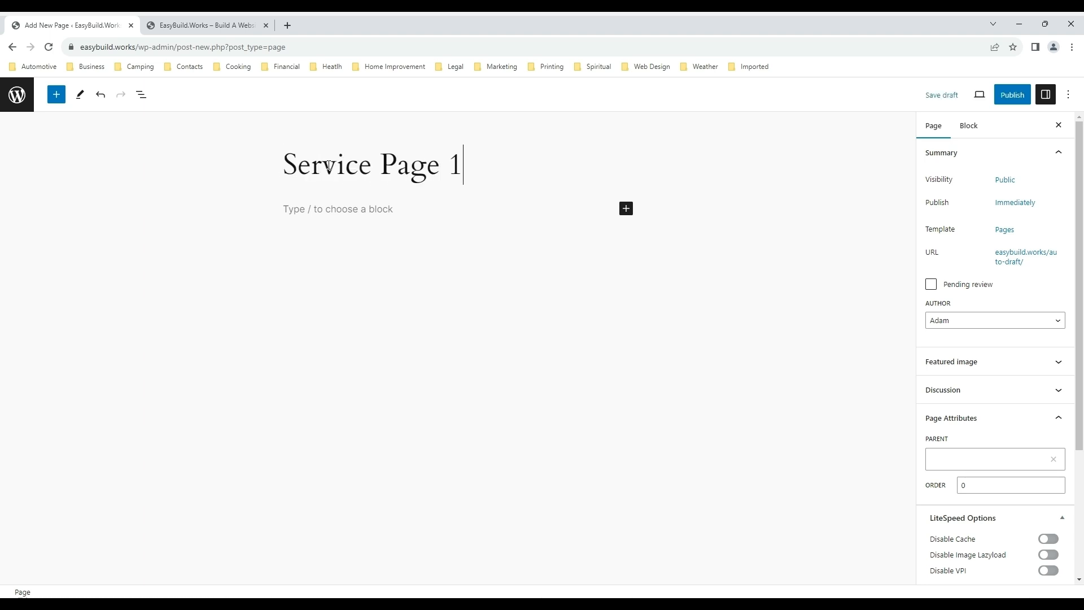
click(333, 215)
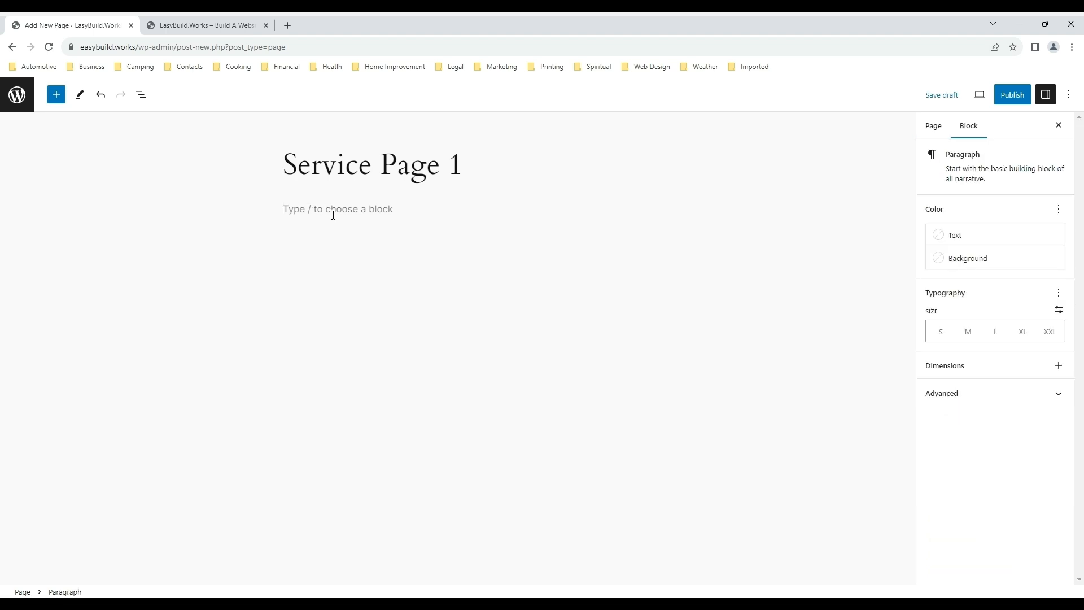
text(This is our first servie.)
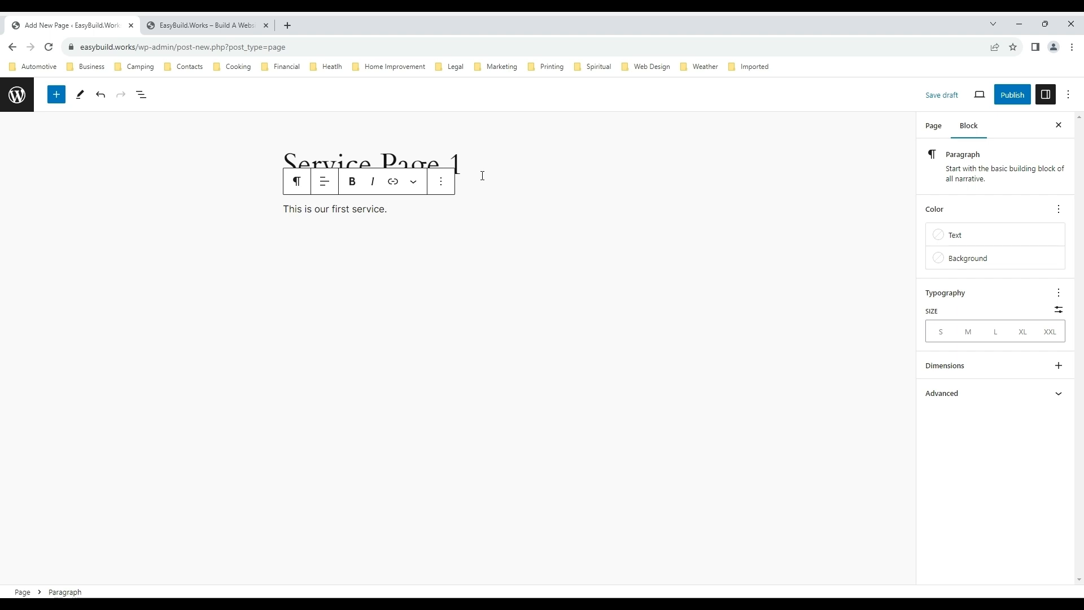
Reload the live site and look over the Services page reached from its navigation
click(209, 26)
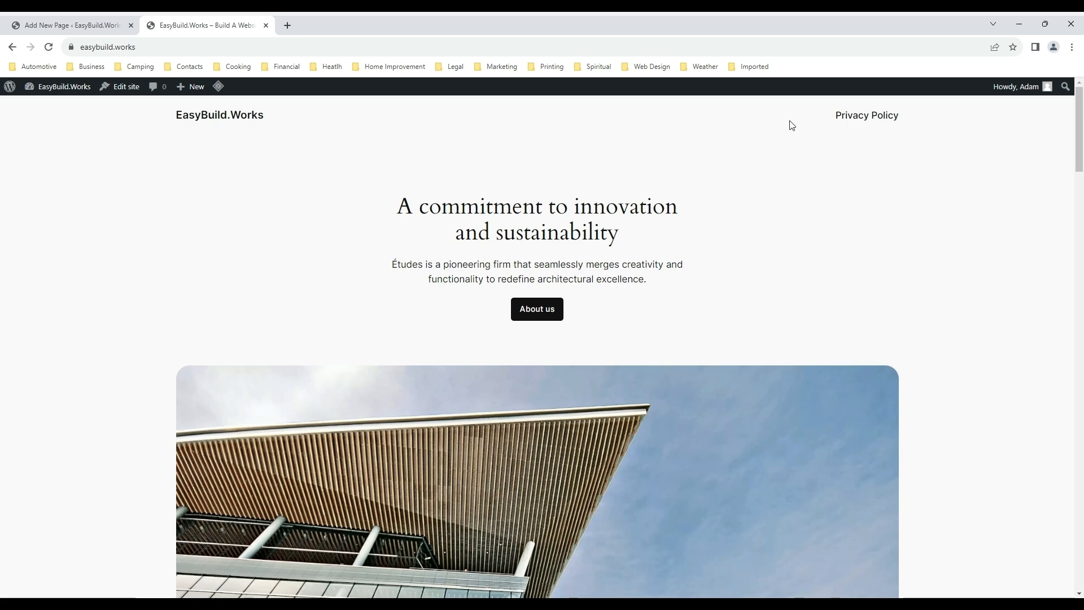
click(48, 48)
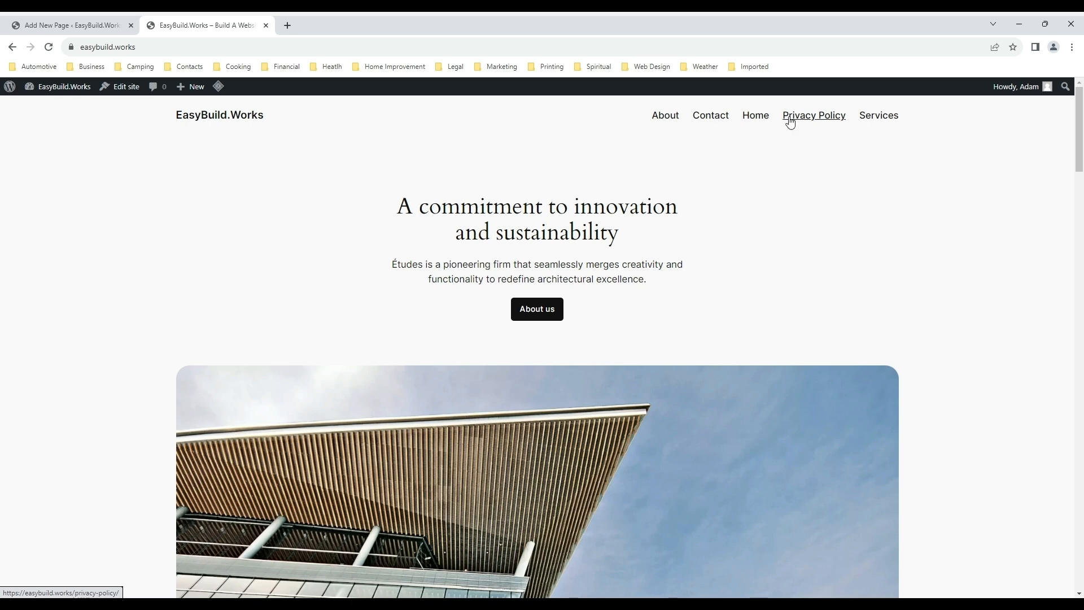
click(878, 120)
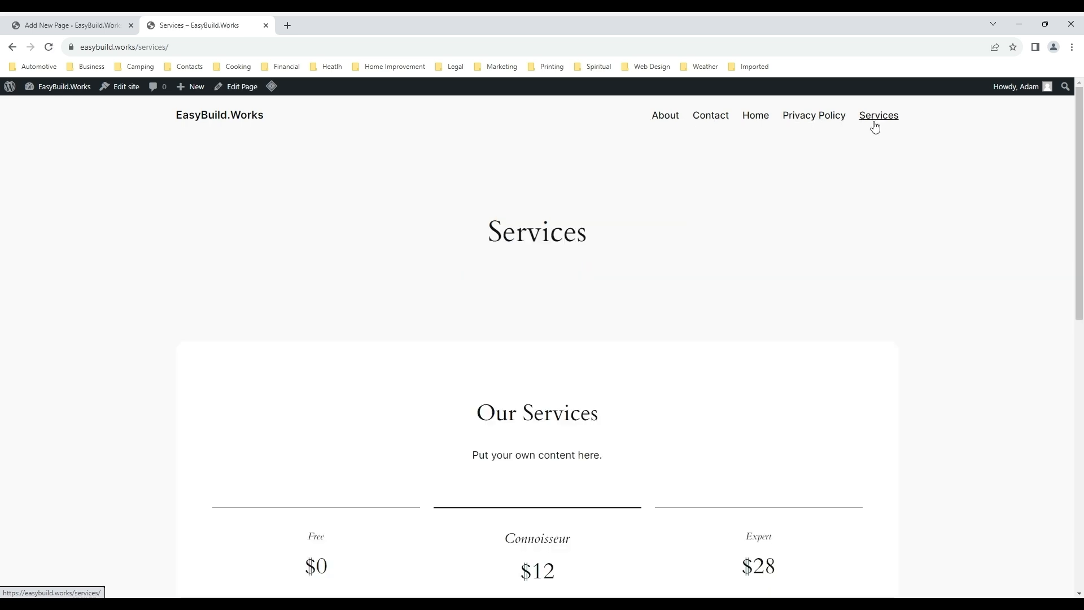
scroll(676, 340, down, 5)
scroll(677, 340, up, 5)
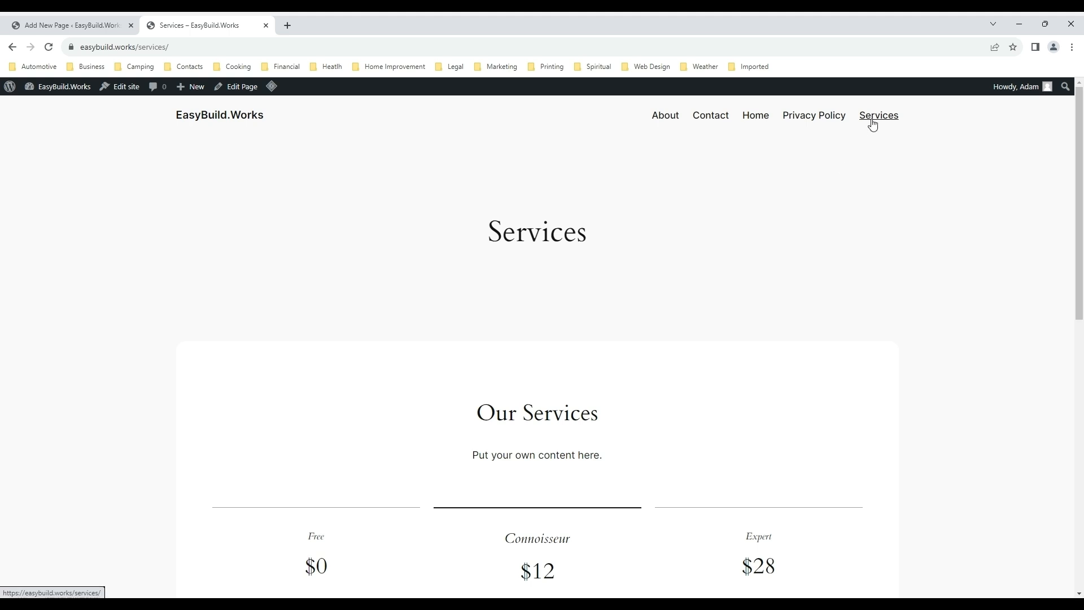
Back in the page editor, set Services as the parent of Service Page 1 in the page attributes
click(80, 26)
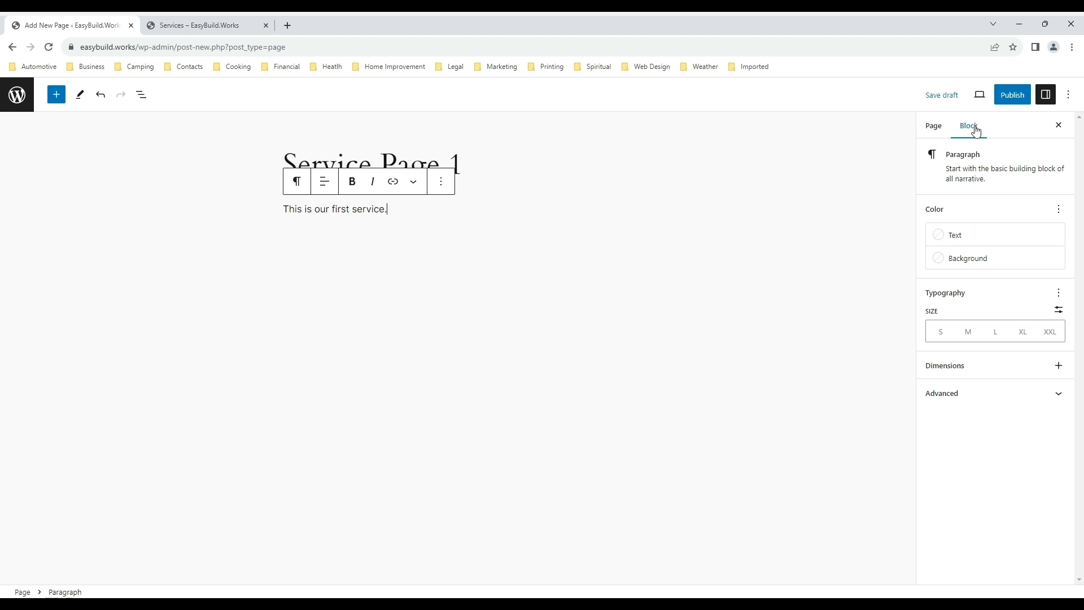
click(933, 127)
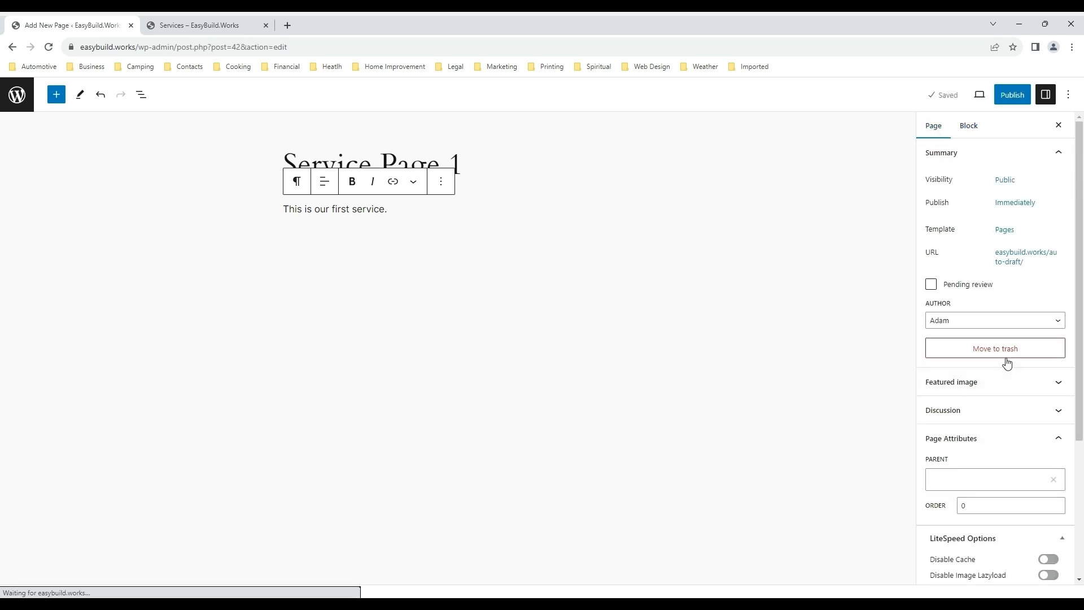
click(1063, 445)
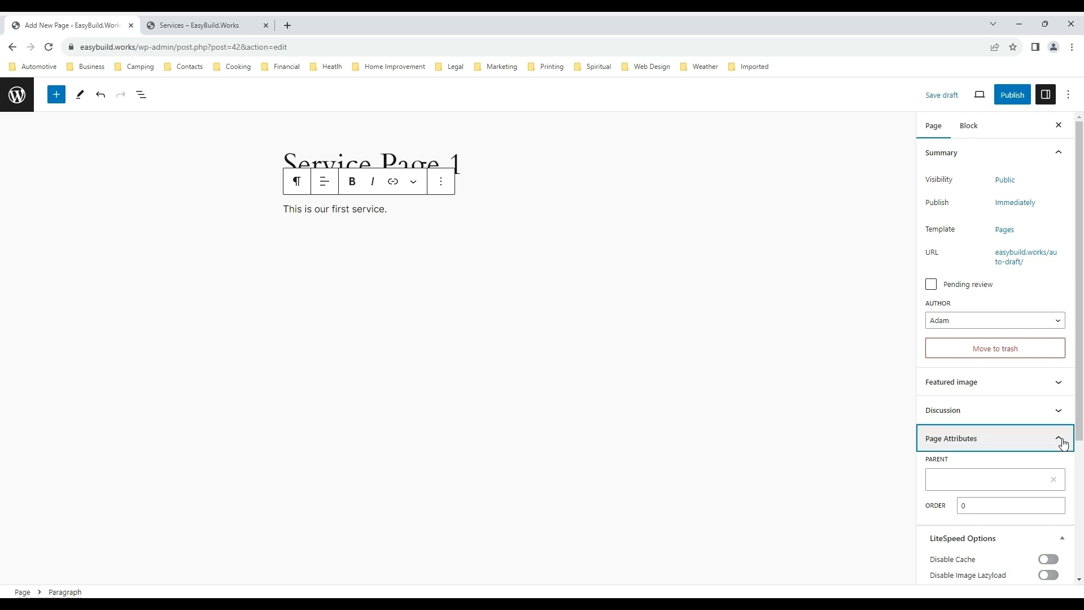
click(1063, 445)
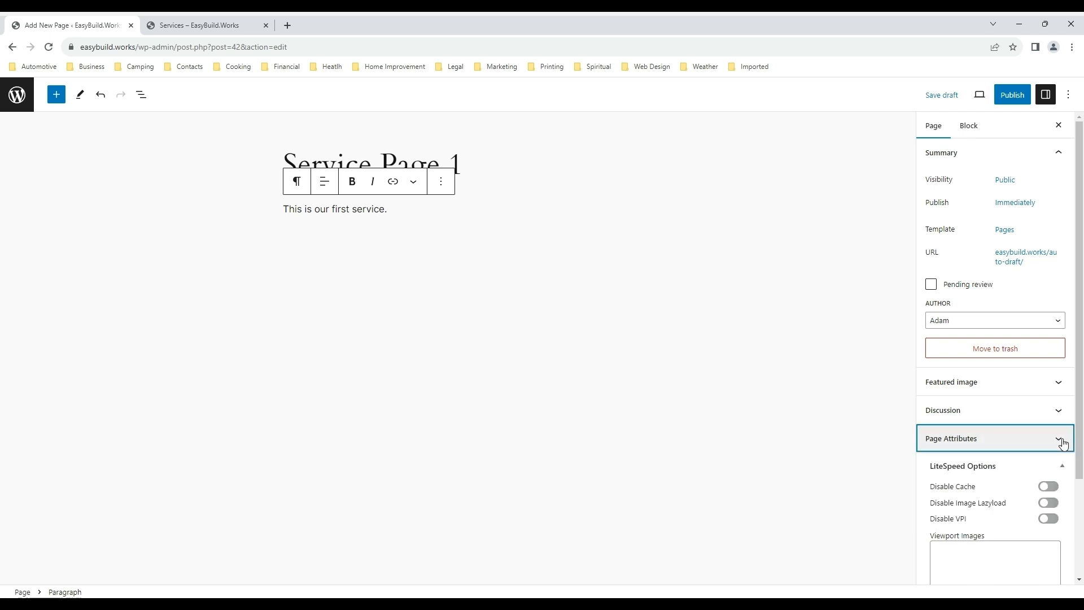
click(1062, 443)
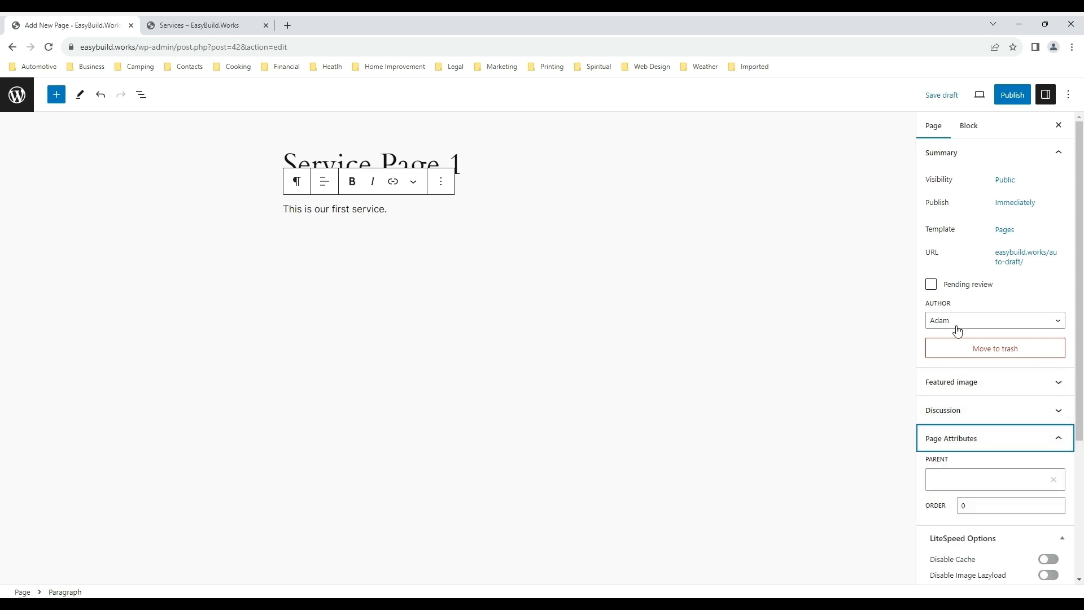
click(965, 479)
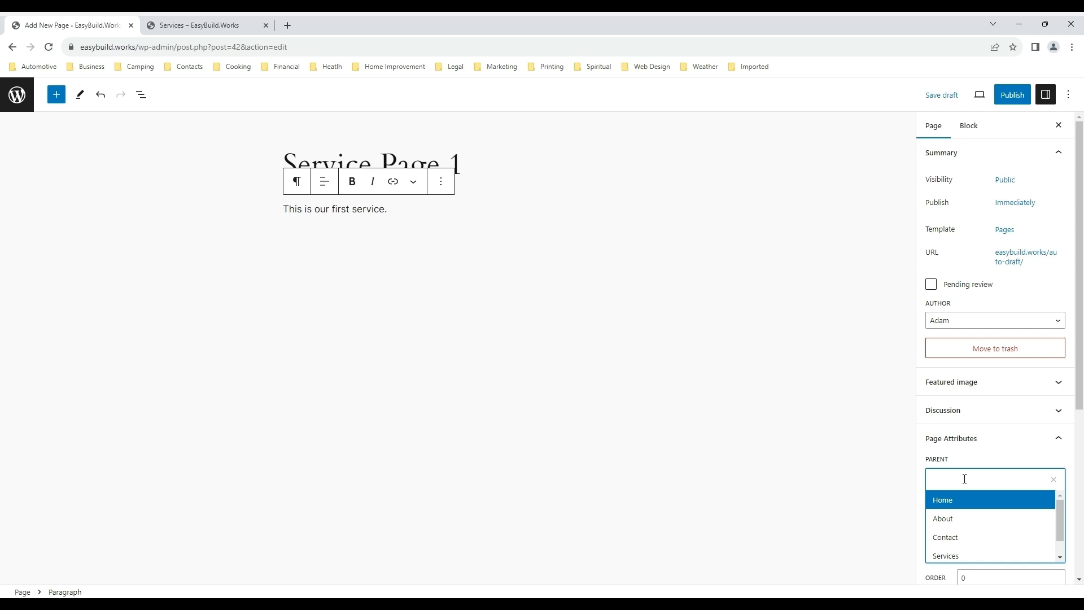
click(959, 555)
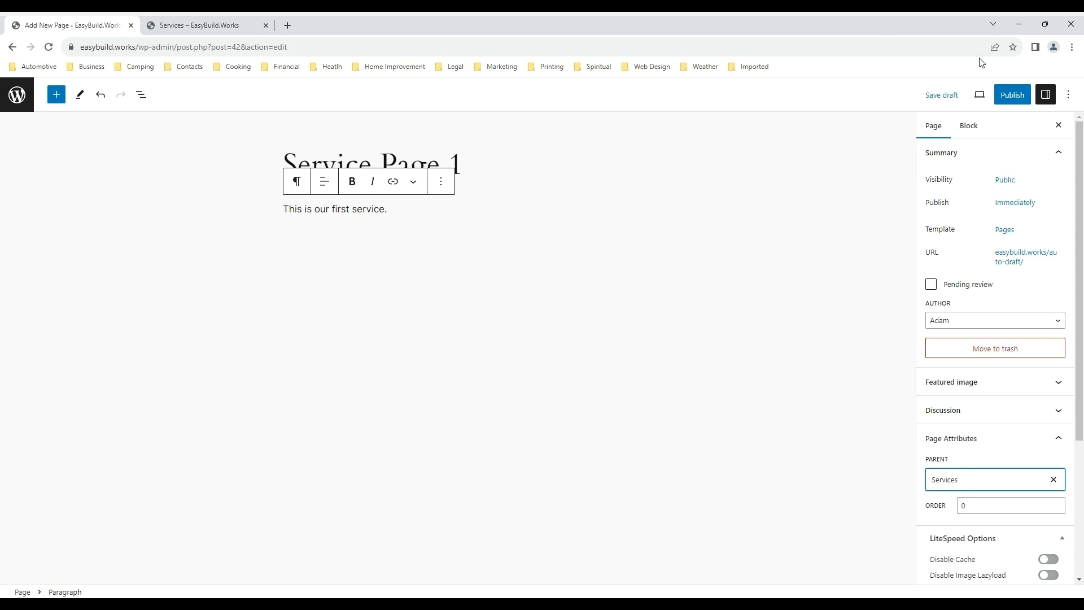
Publish Service Page 1 and return to the list of all pages
click(1004, 98)
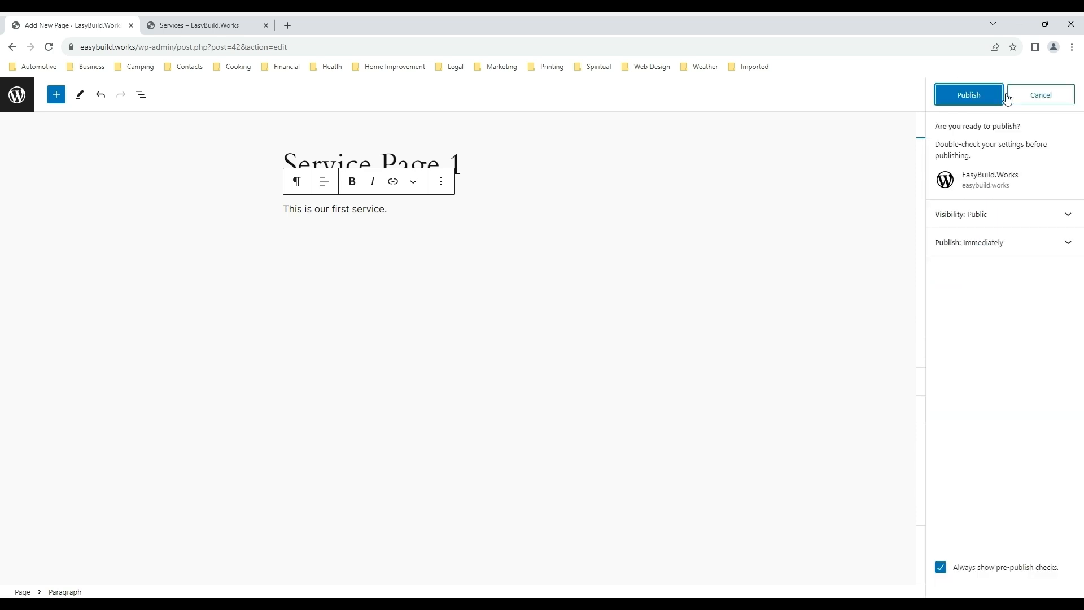
click(987, 94)
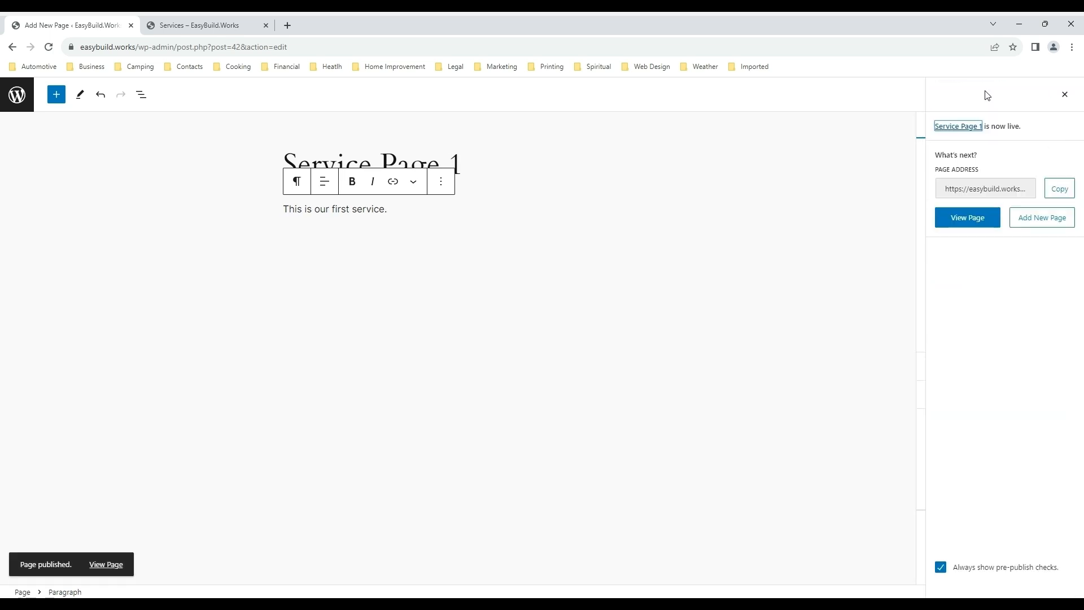
click(13, 98)
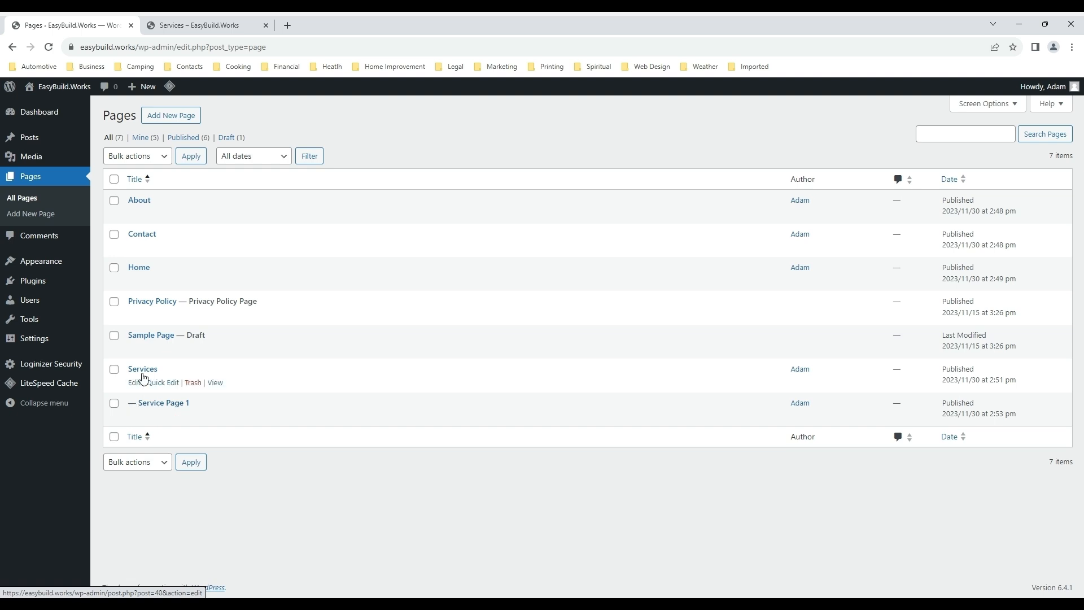
Reload the live site and view Service Page 1 from the submenu under Services
click(172, 26)
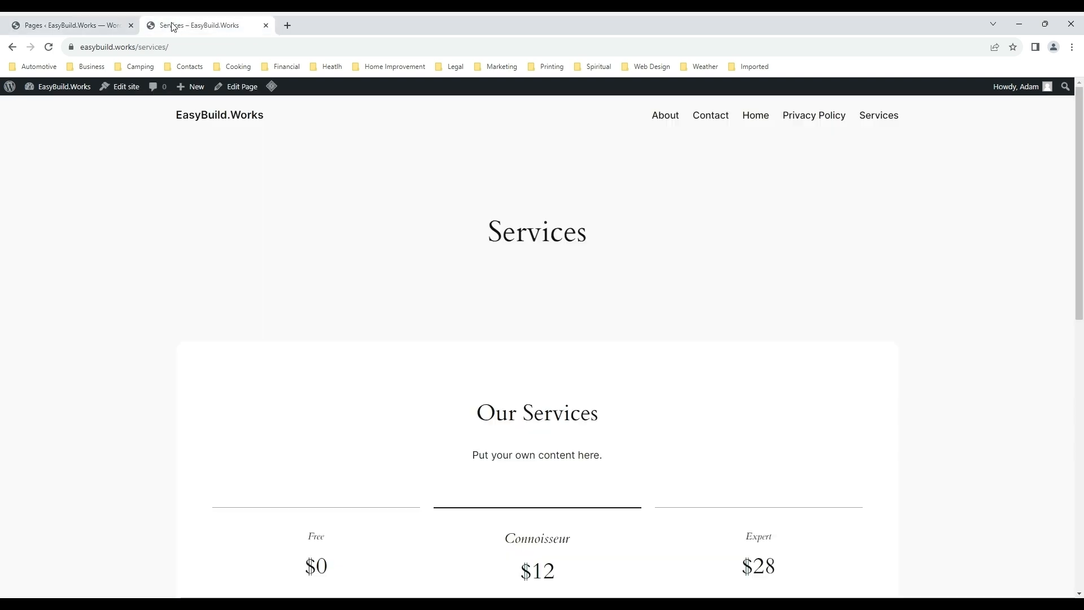
click(49, 50)
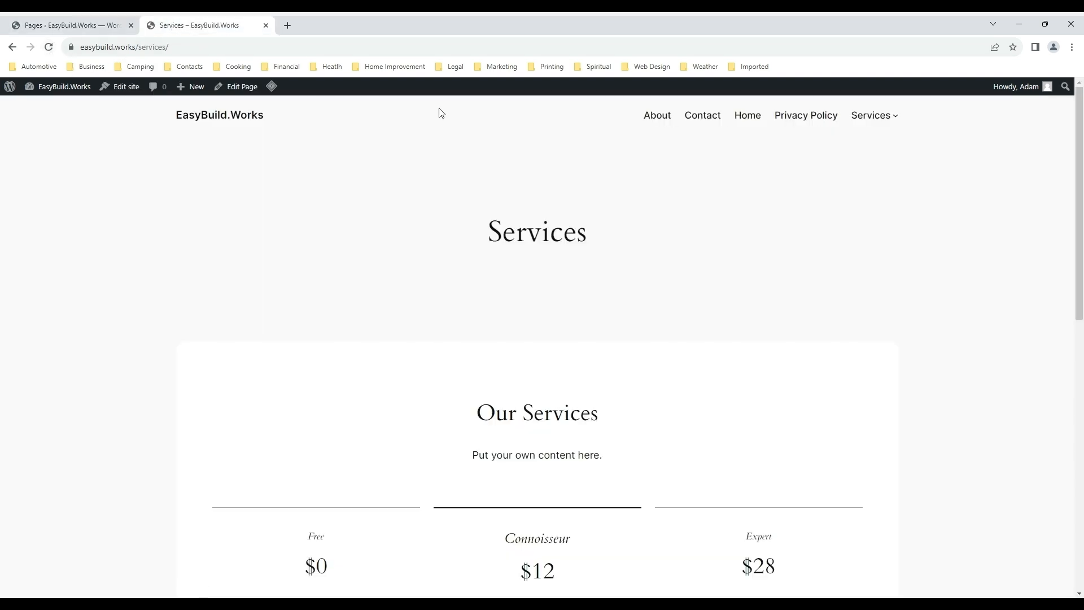
mouse_move(896, 118)
click(834, 142)
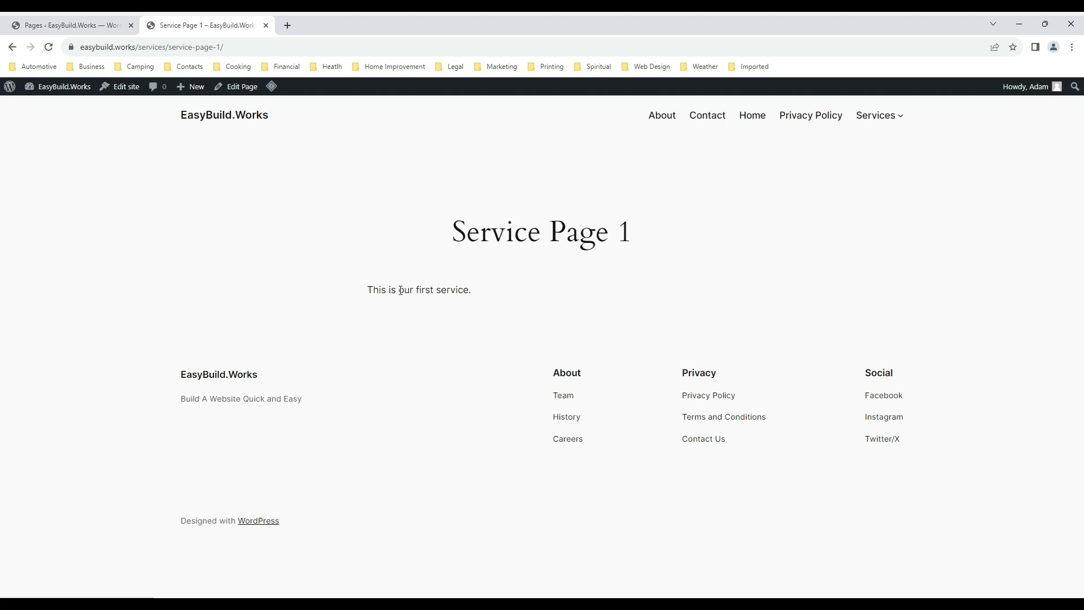
drag(368, 290, 489, 298)
click(489, 298)
Look through the live site's home page from start to end, then return to the admin list of pages
click(202, 124)
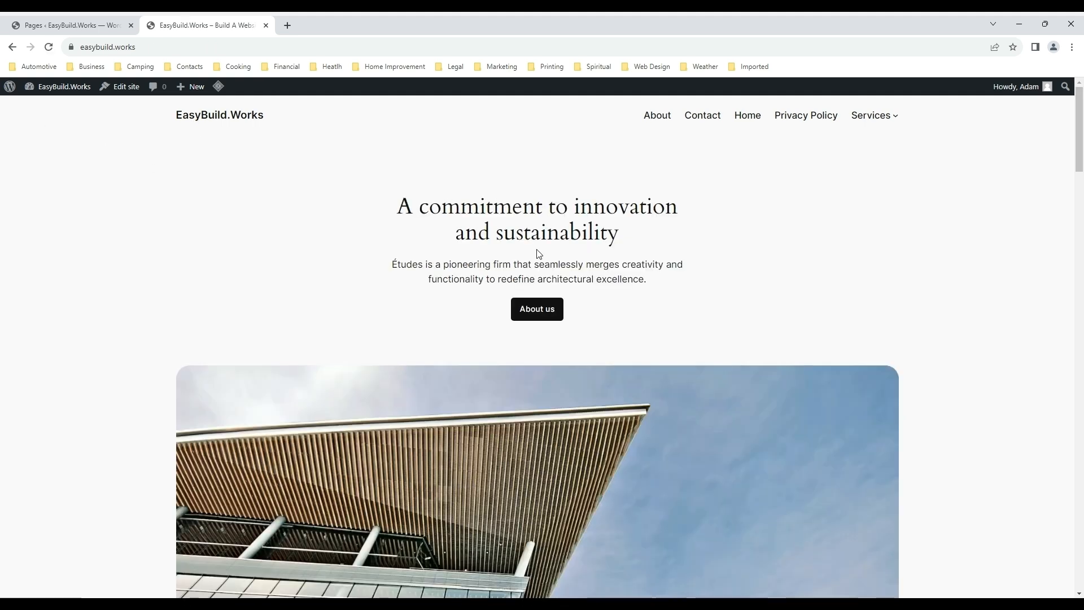
scroll(584, 312, down, 5)
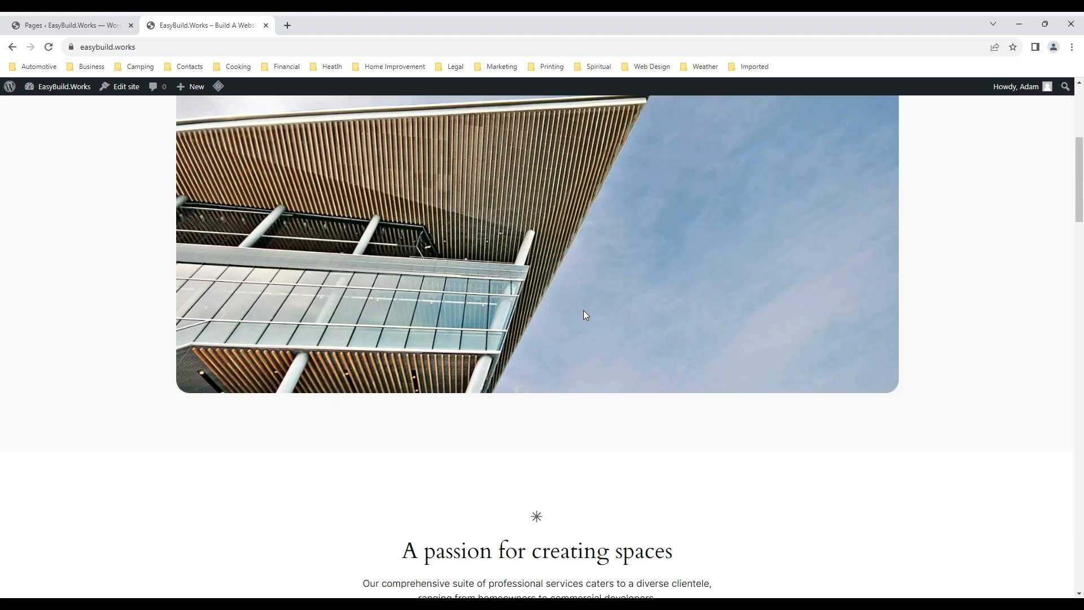
scroll(583, 313, down, 15)
scroll(584, 312, up, 3)
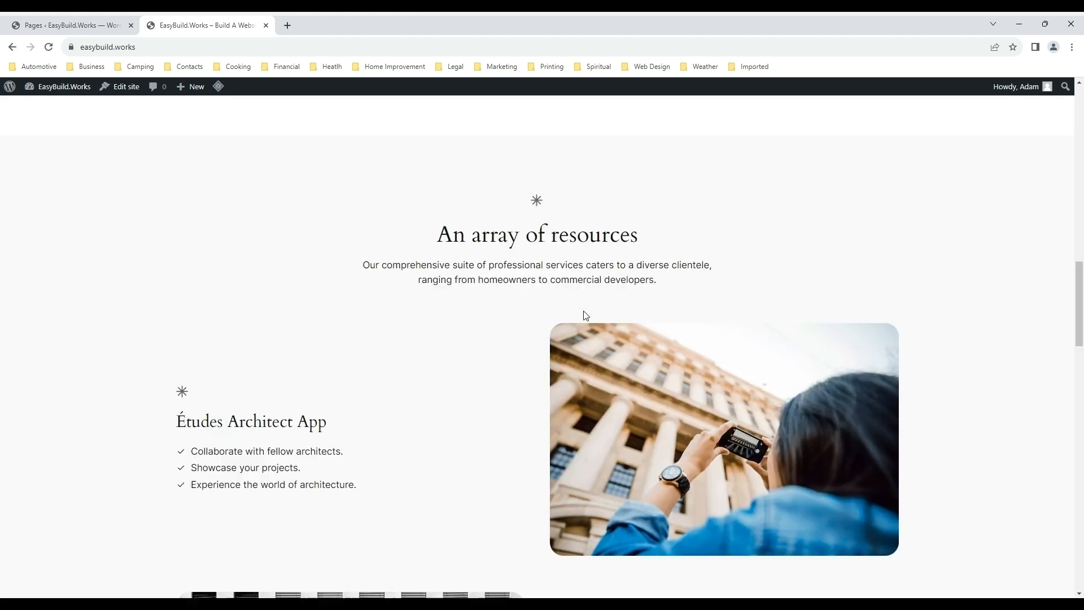
scroll(586, 315, up, 15)
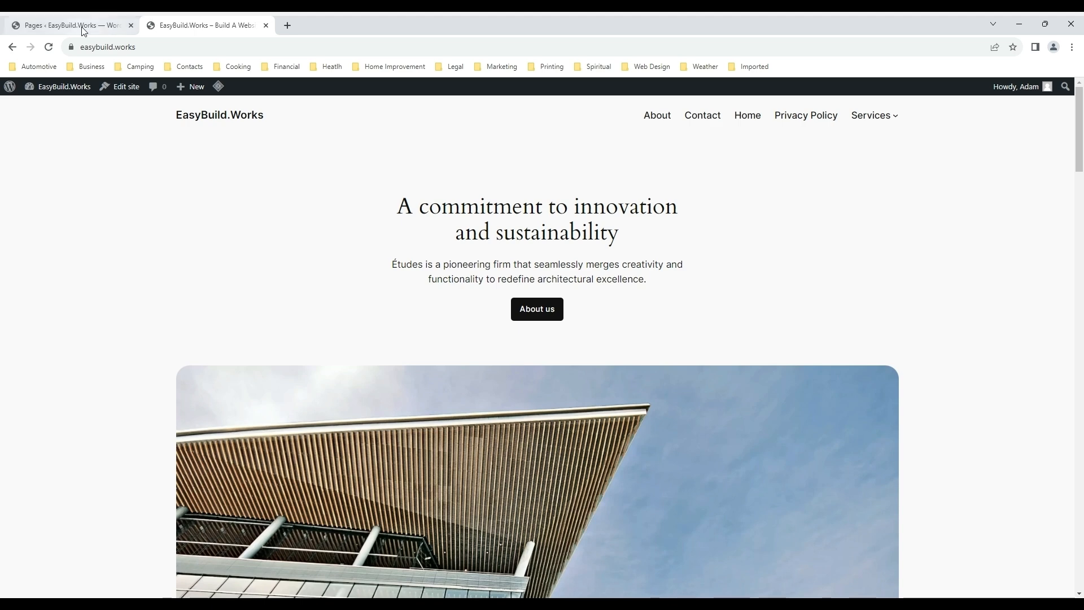
click(35, 30)
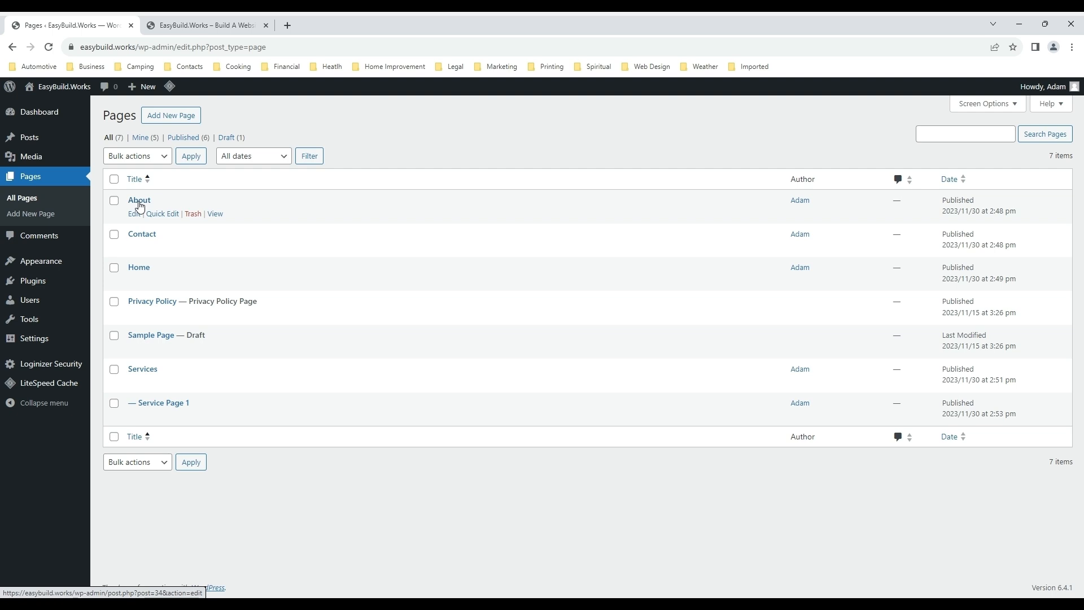
In the reading settings, set the homepage to a static page, choose Home as the homepage, and save the changes
mouse_move(36, 340)
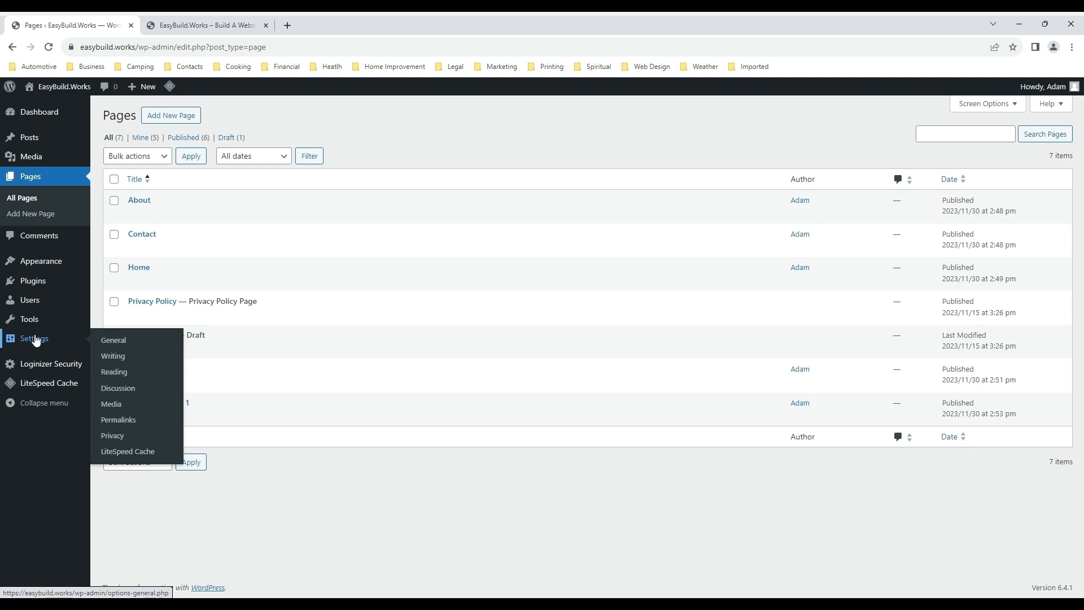
click(112, 375)
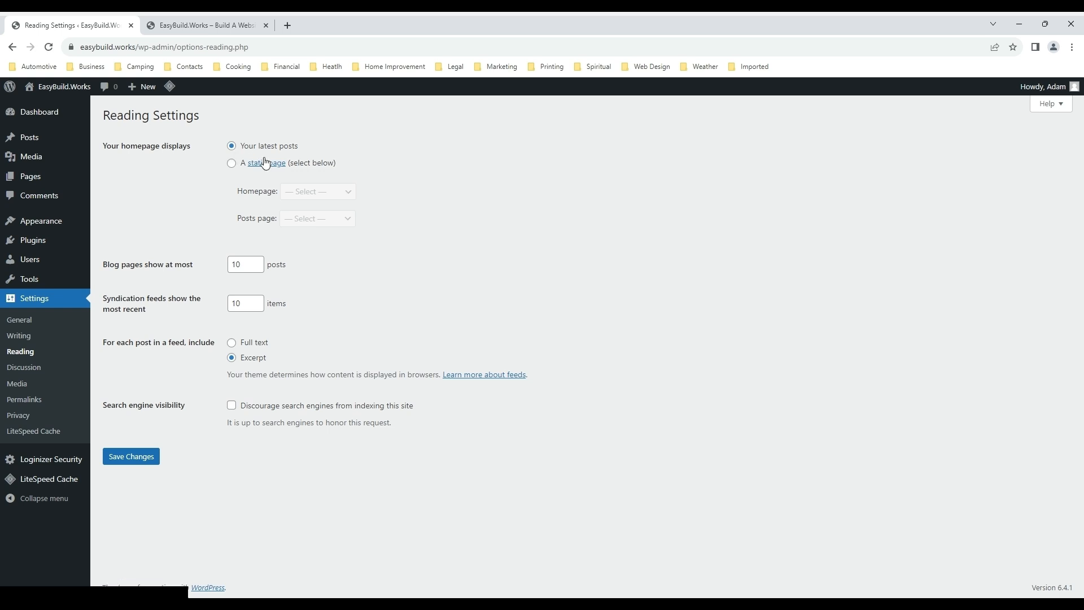
click(232, 165)
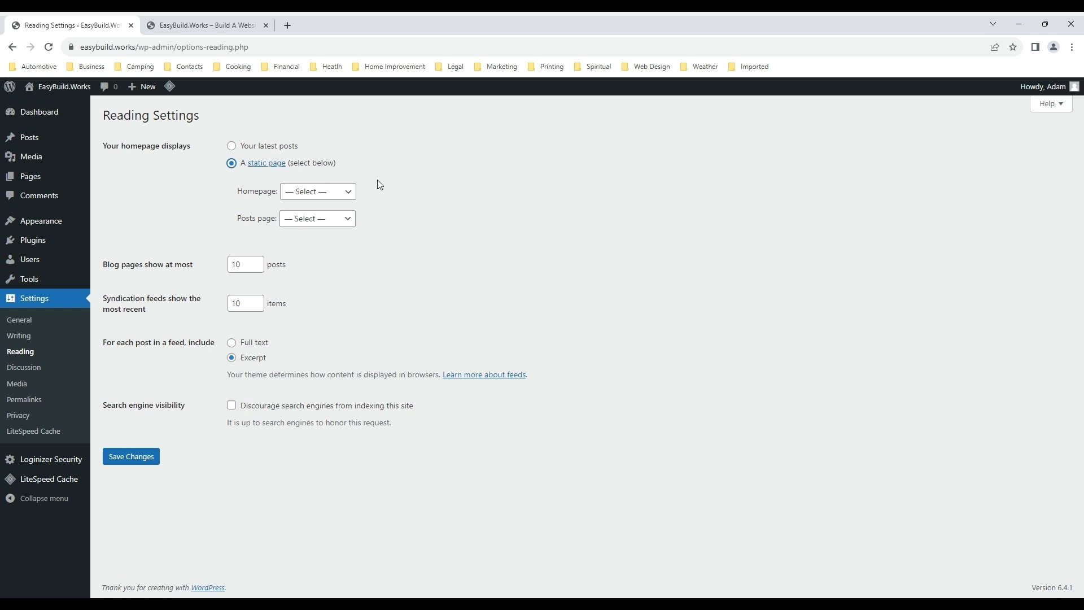
click(351, 196)
click(300, 241)
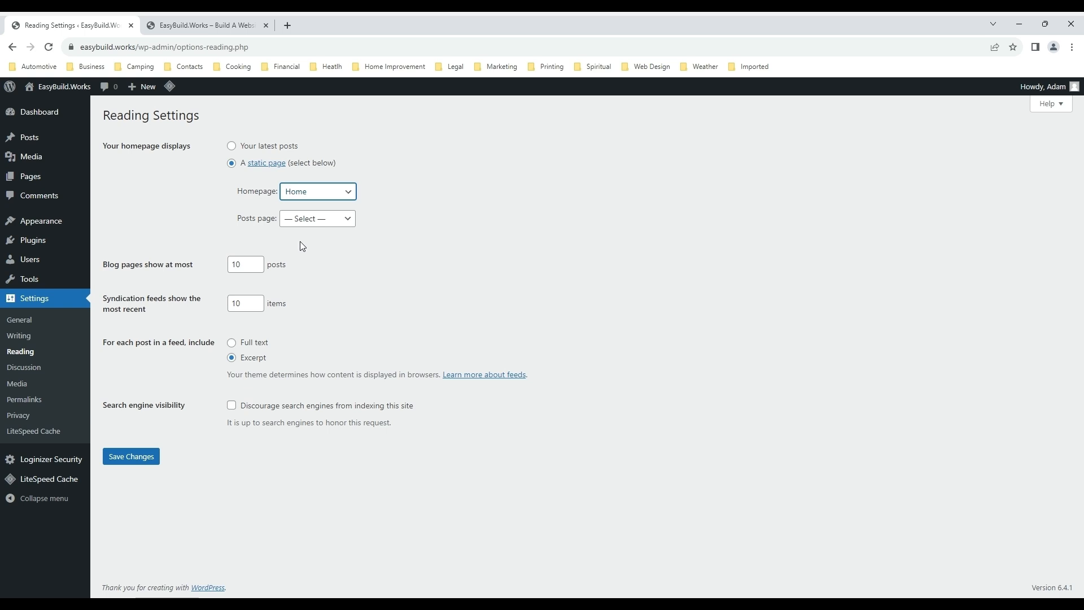
click(349, 225)
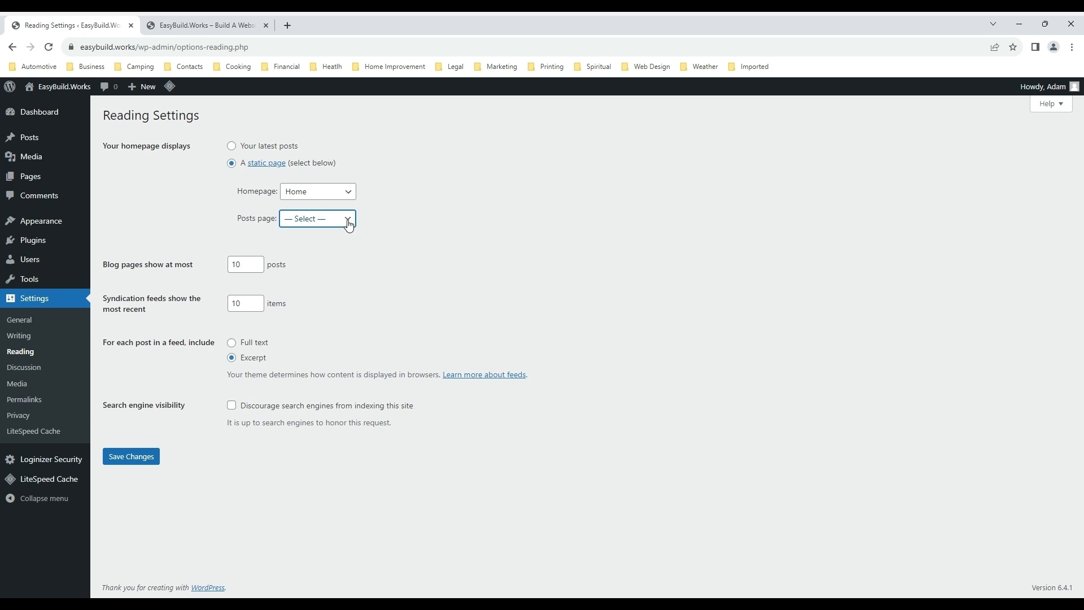
click(137, 381)
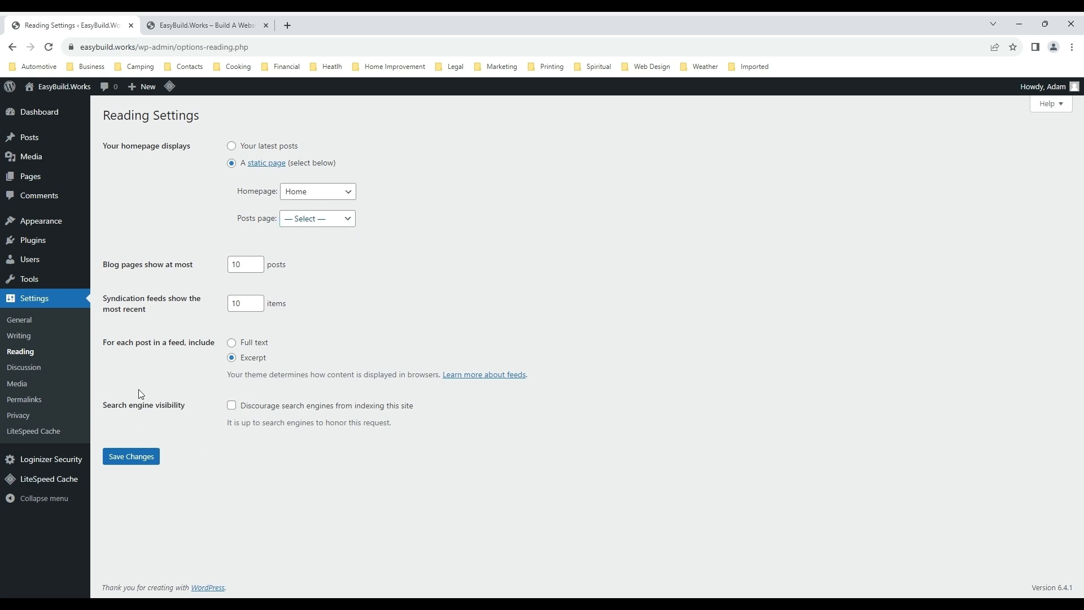
click(128, 464)
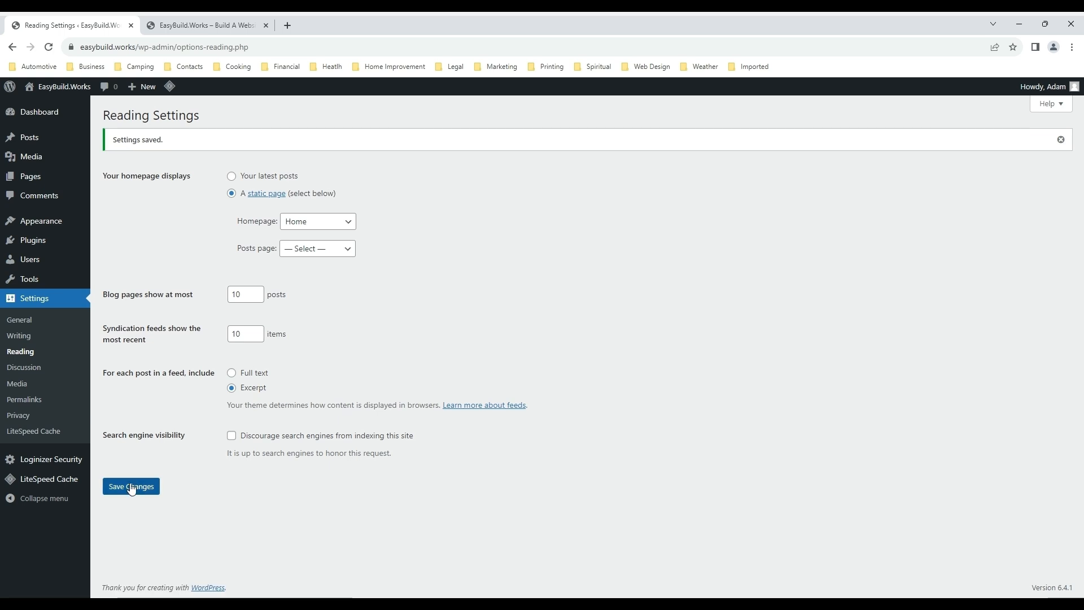
Reload the live site at easybuild.works to check its front page
click(207, 27)
click(139, 49)
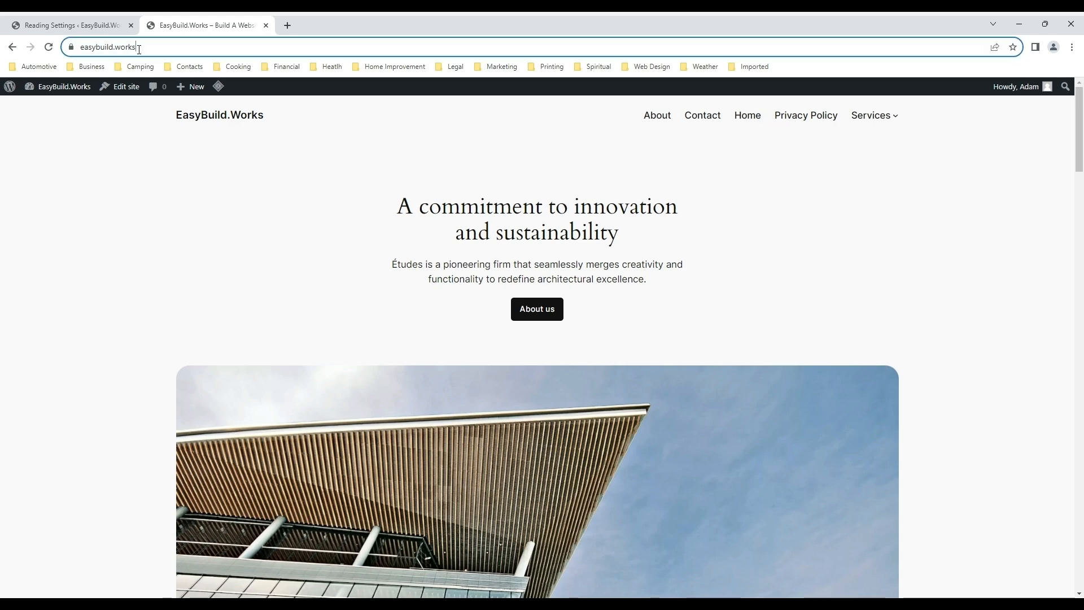
drag(139, 49, 72, 52)
click(141, 50)
click(50, 47)
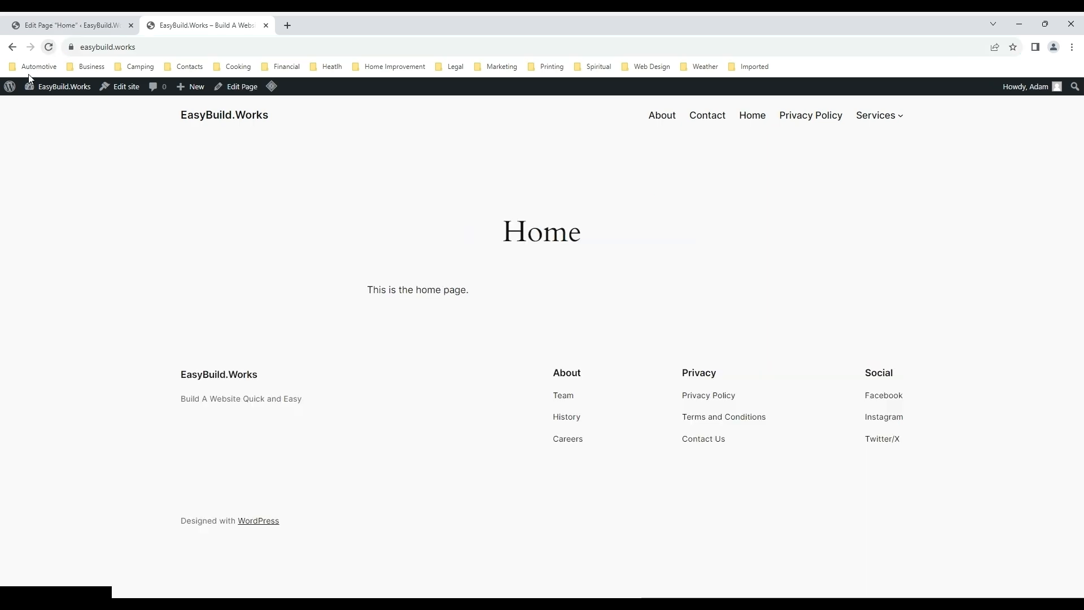
Return to the admin area and look through the popular themes available to add to the site
mouse_move(11, 89)
click(32, 26)
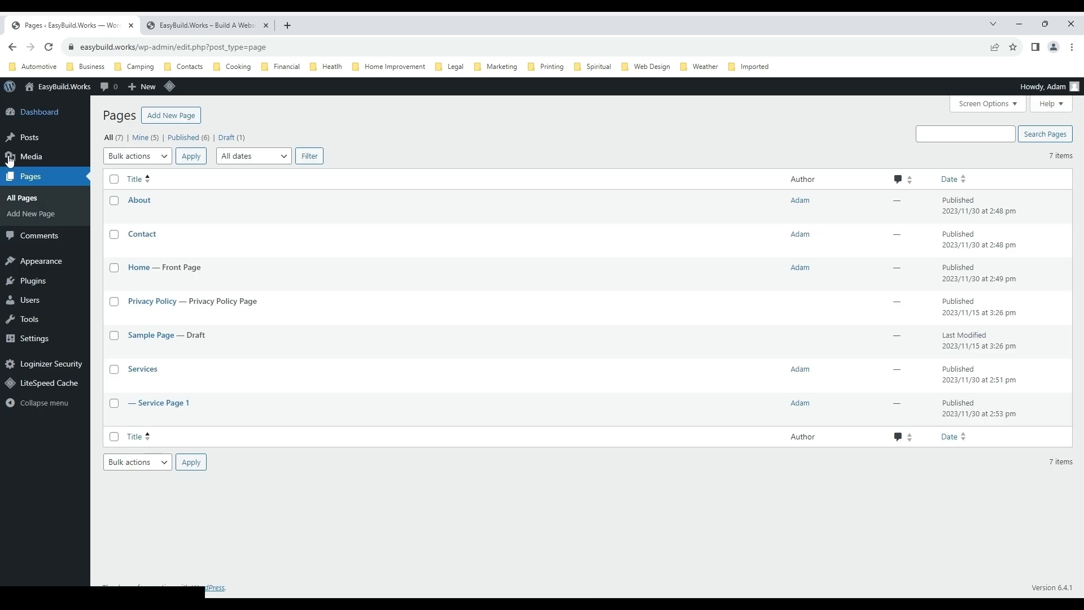
mouse_move(57, 269)
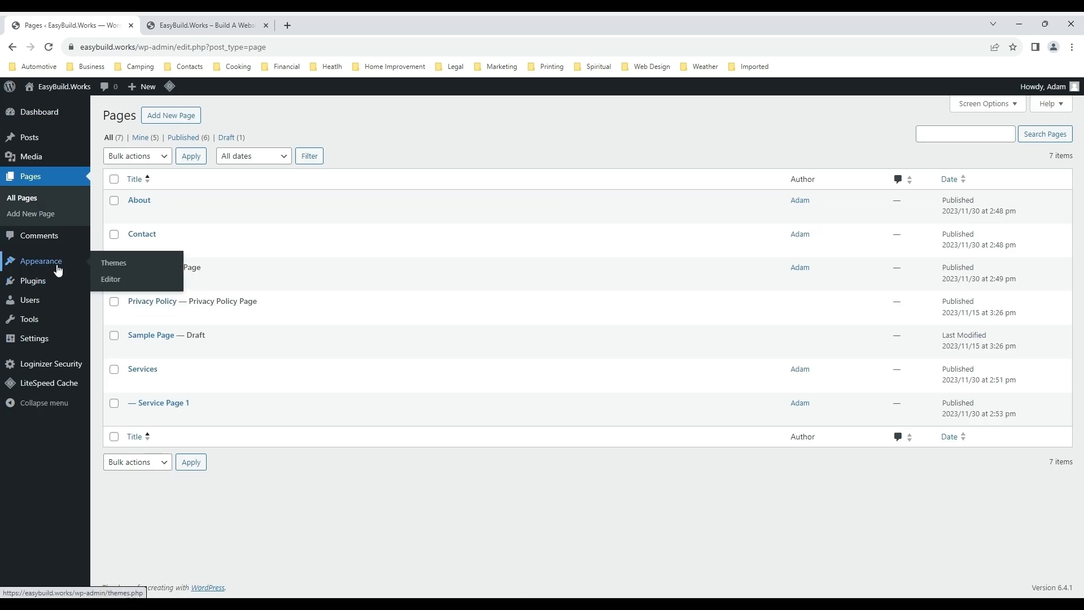
click(113, 265)
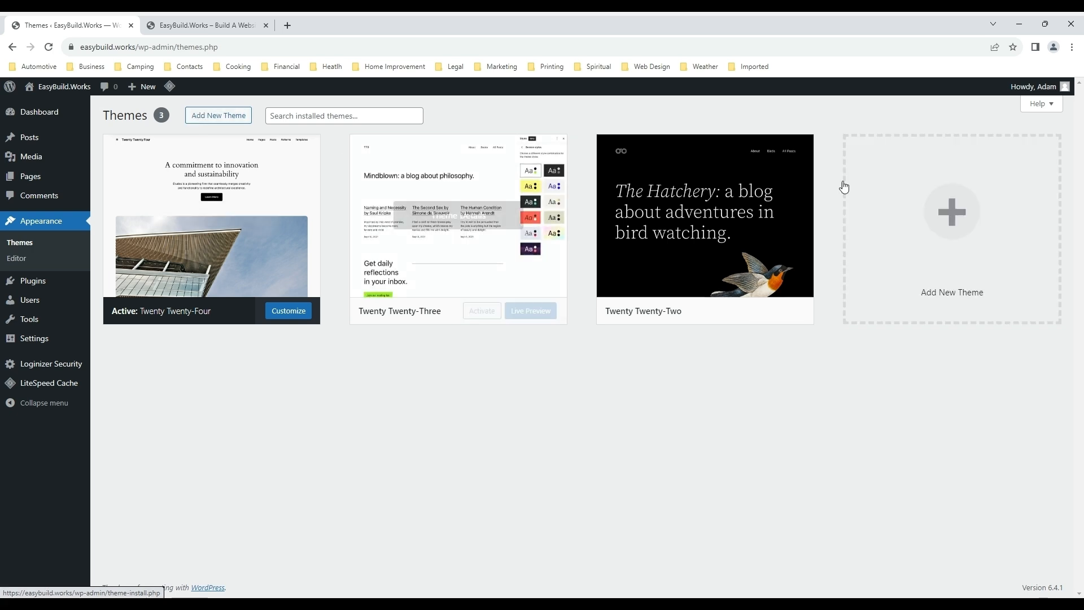
click(965, 225)
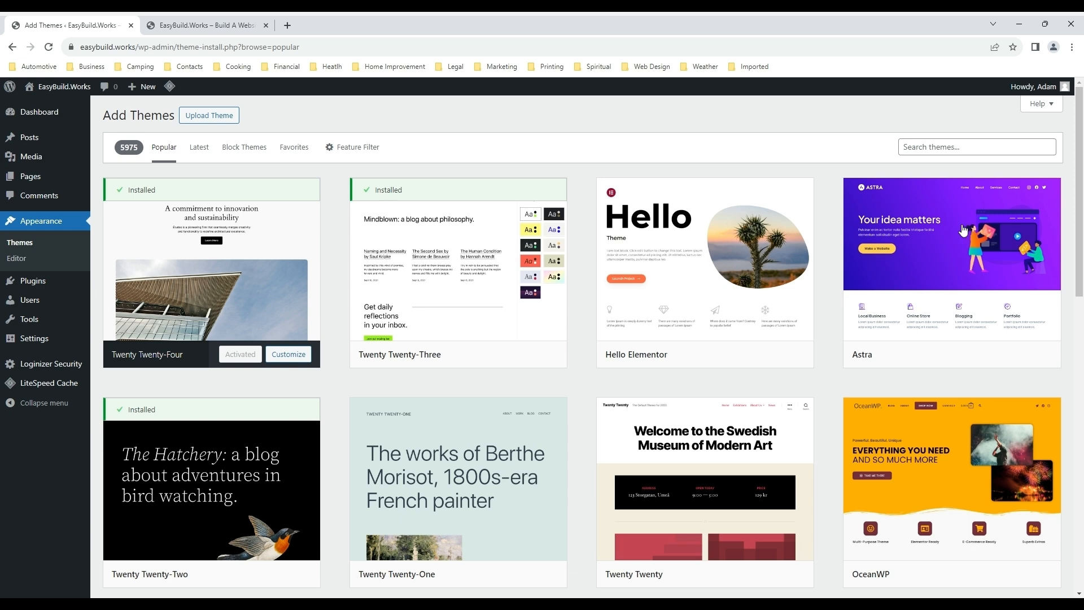
double_click(123, 147)
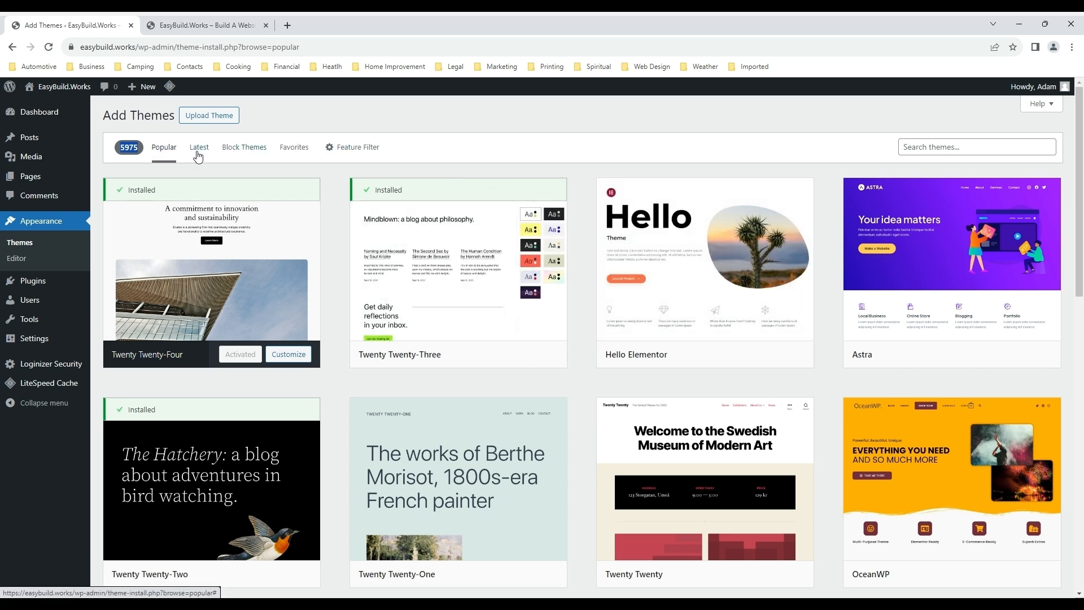
scroll(981, 320, down, 15)
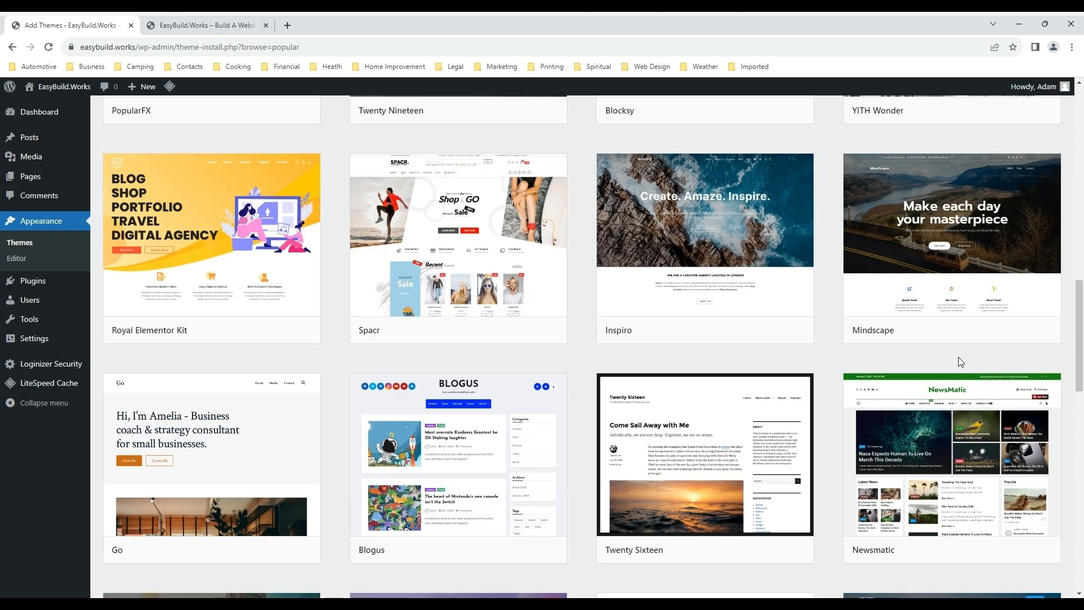
scroll(958, 357, up, 5)
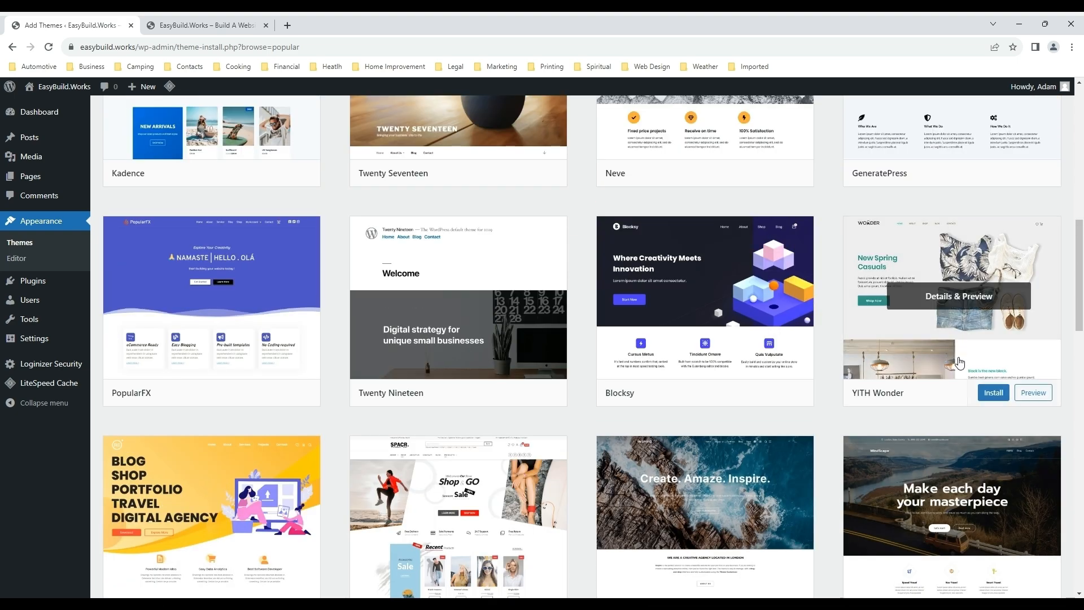
scroll(958, 361, up, 12)
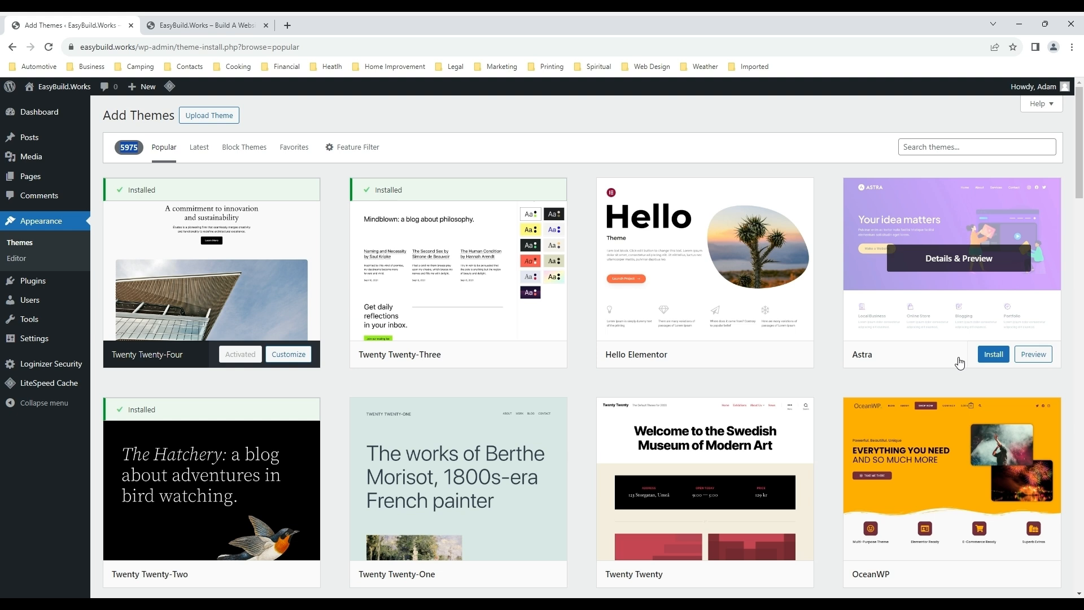
Open the Astra theme's preview and examine its demo page from the header down to the Why Choose Us section
click(957, 264)
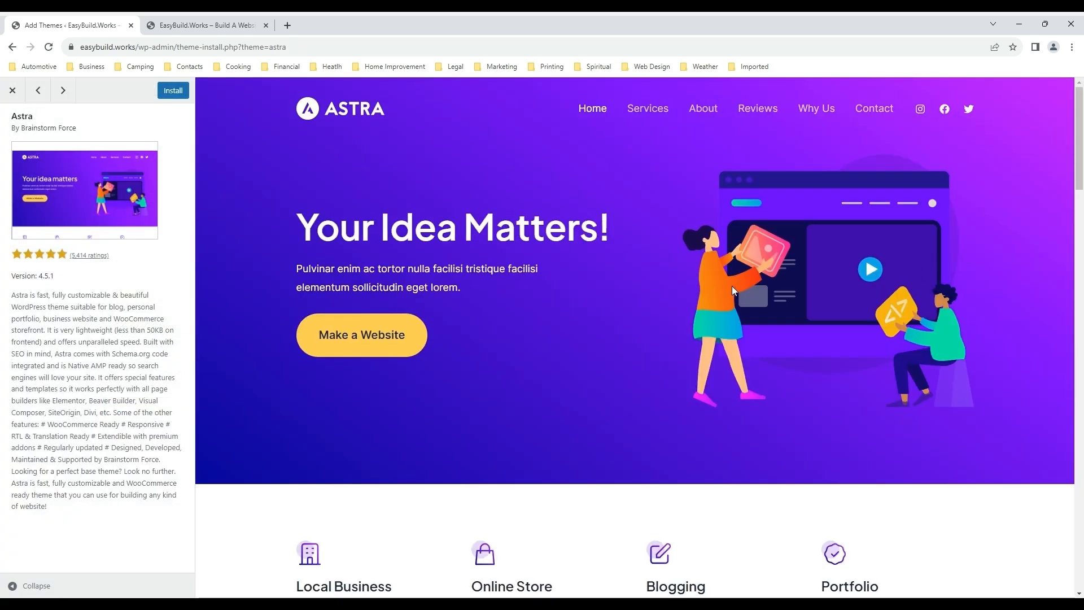
scroll(702, 347, down, 8)
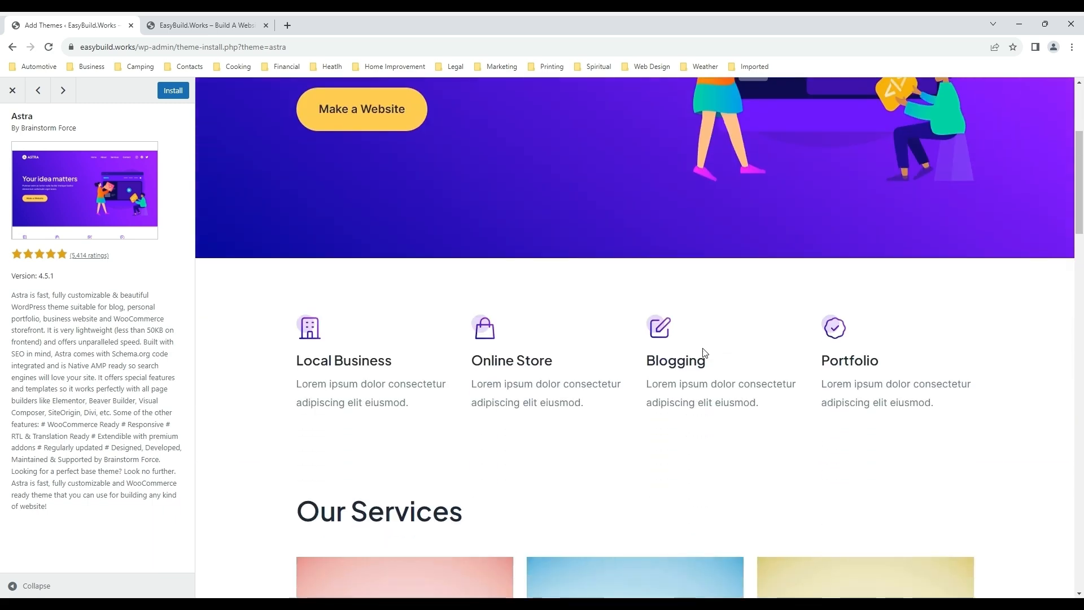
scroll(484, 297, down, 2)
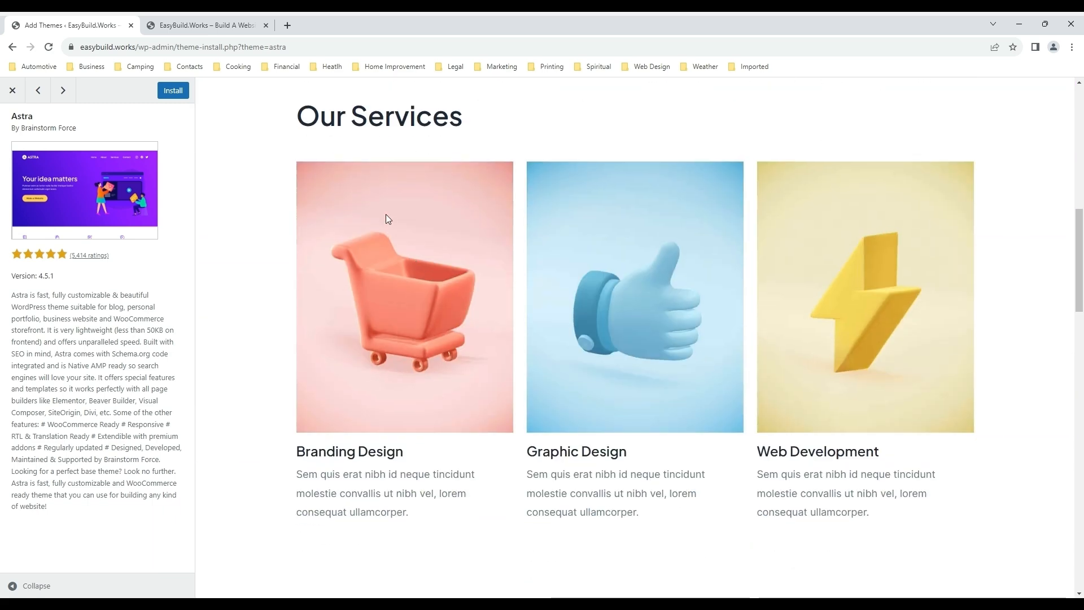
scroll(387, 219, down, 5)
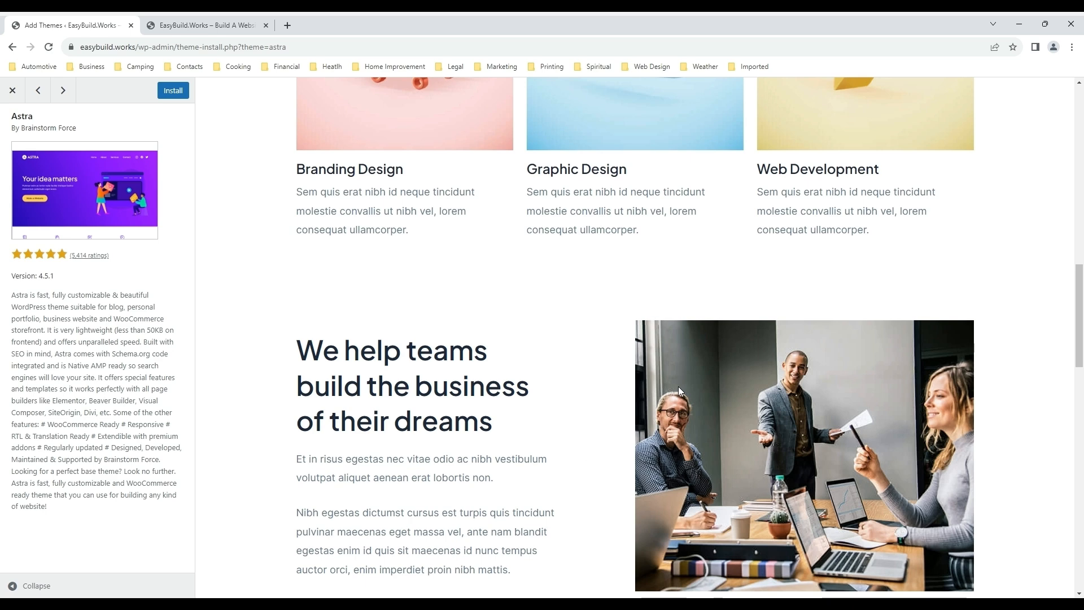
scroll(677, 388, down, 4)
scroll(677, 390, down, 10)
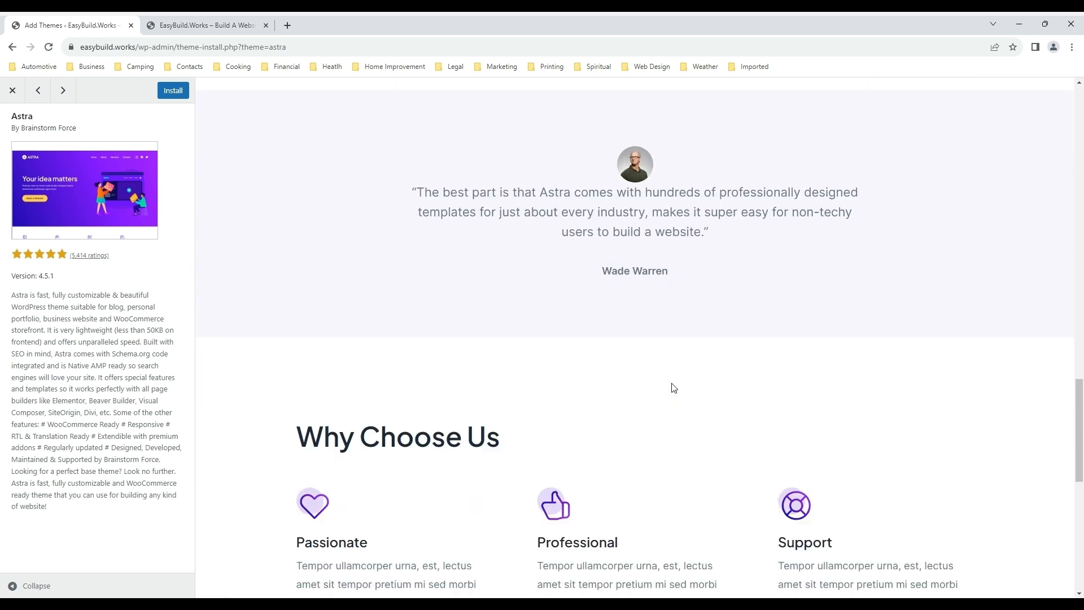
scroll(672, 384, up, 20)
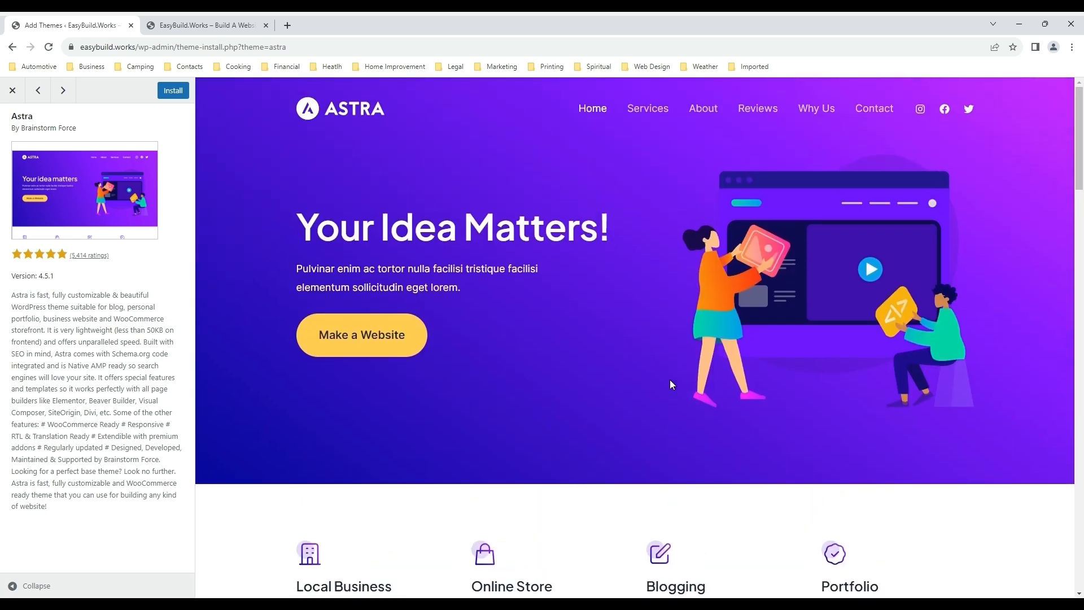
scroll(671, 384, down, 5)
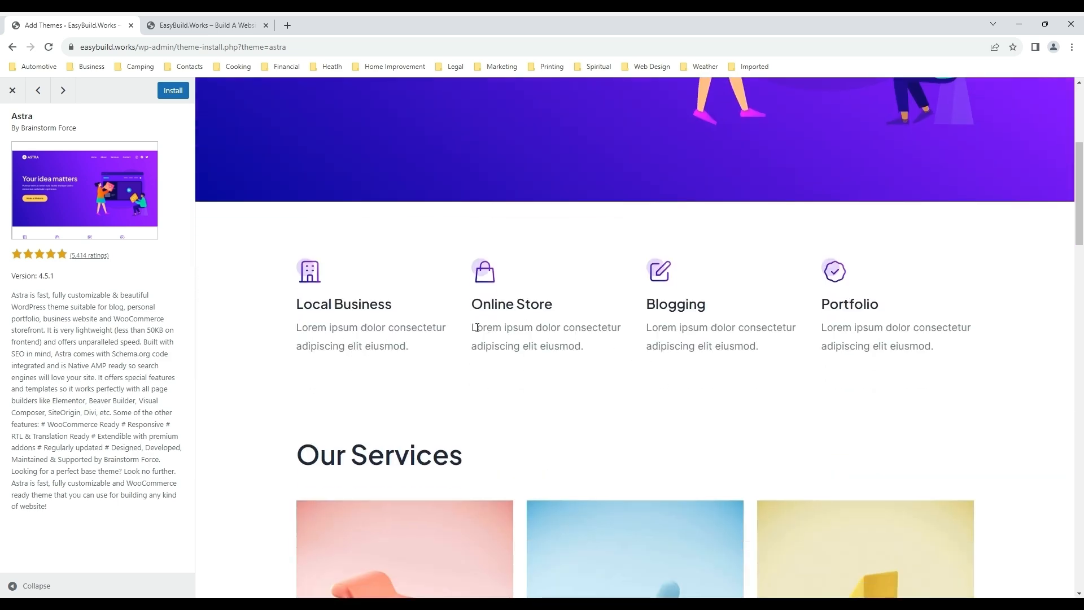
drag(472, 328, 571, 347)
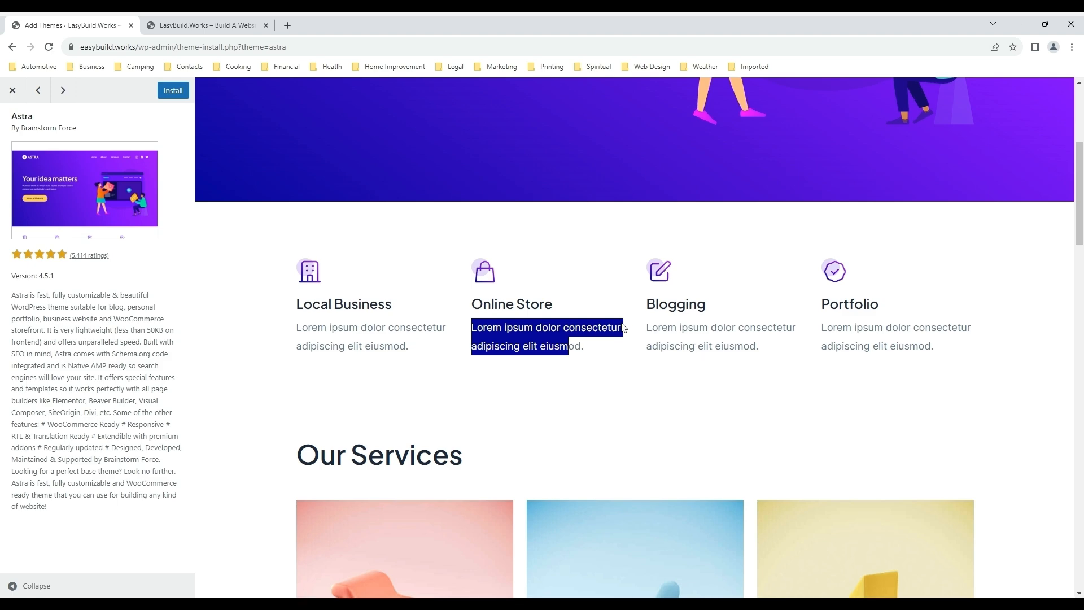
scroll(663, 426, down, 5)
Install the Astra theme from its preview and activate it
scroll(662, 424, up, 10)
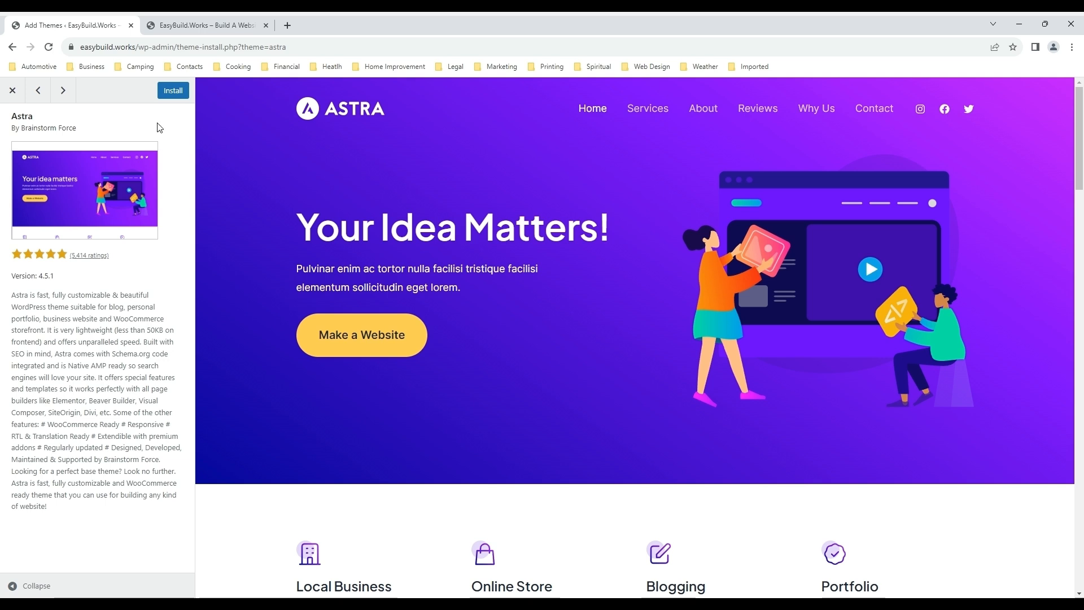
click(167, 91)
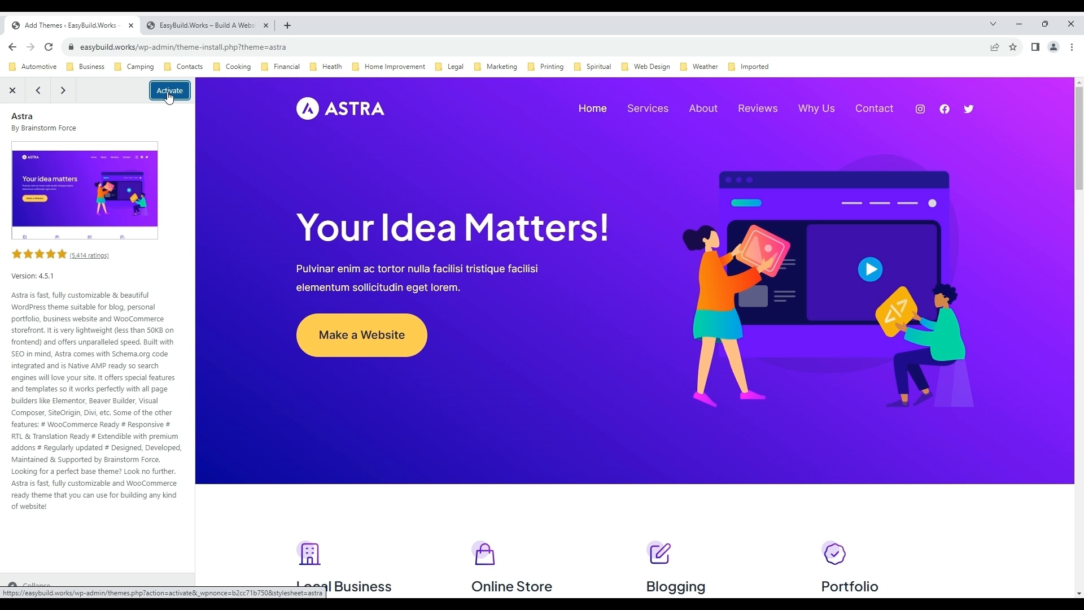
click(168, 97)
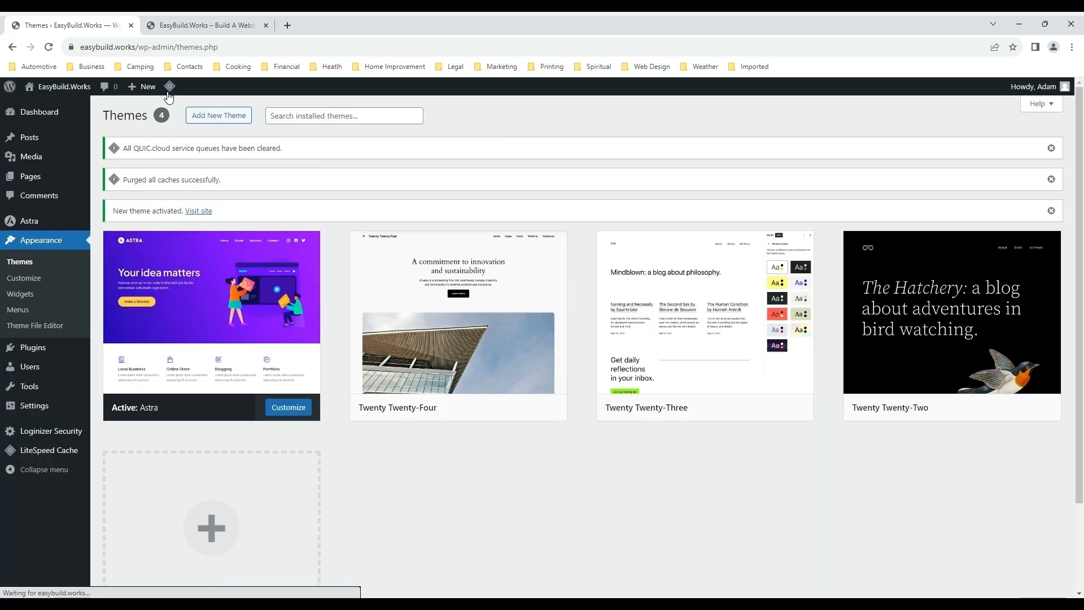
Reload the live site to see its front page with the Astra theme, and return to the admin themes page
click(204, 31)
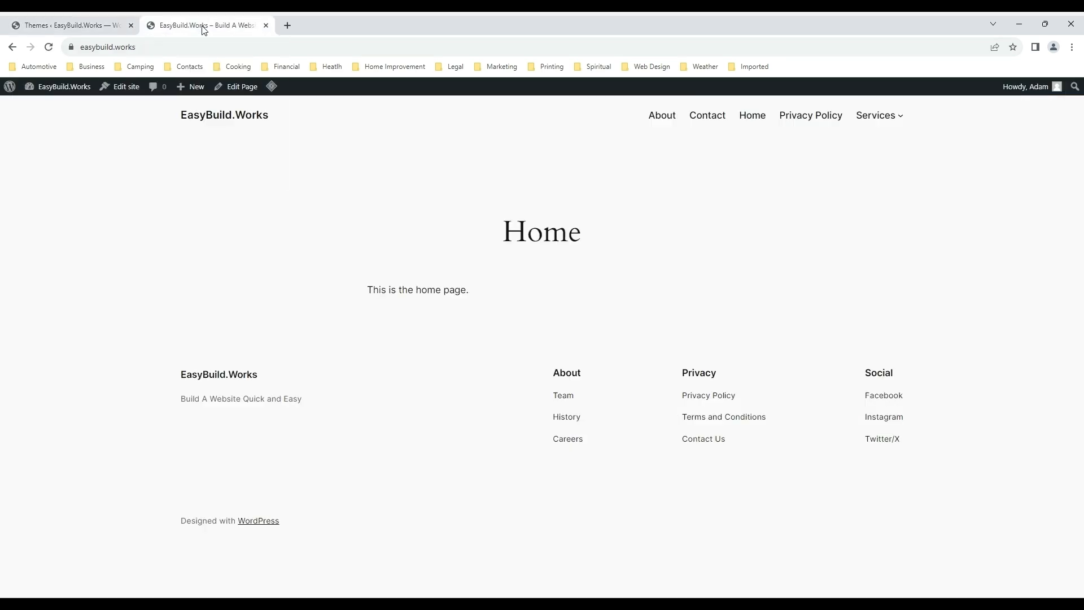
click(49, 47)
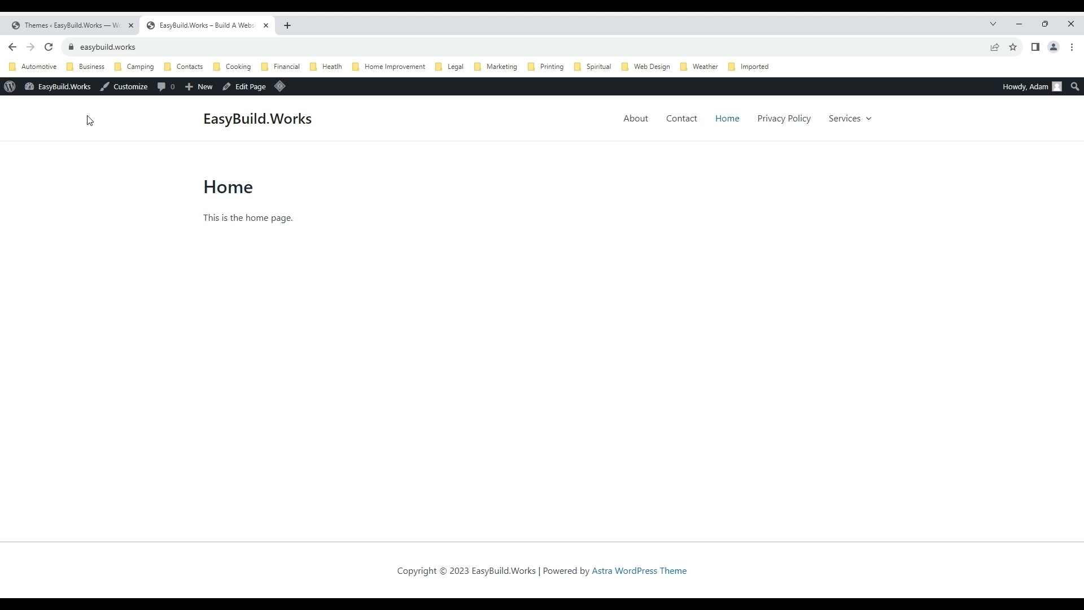
click(67, 27)
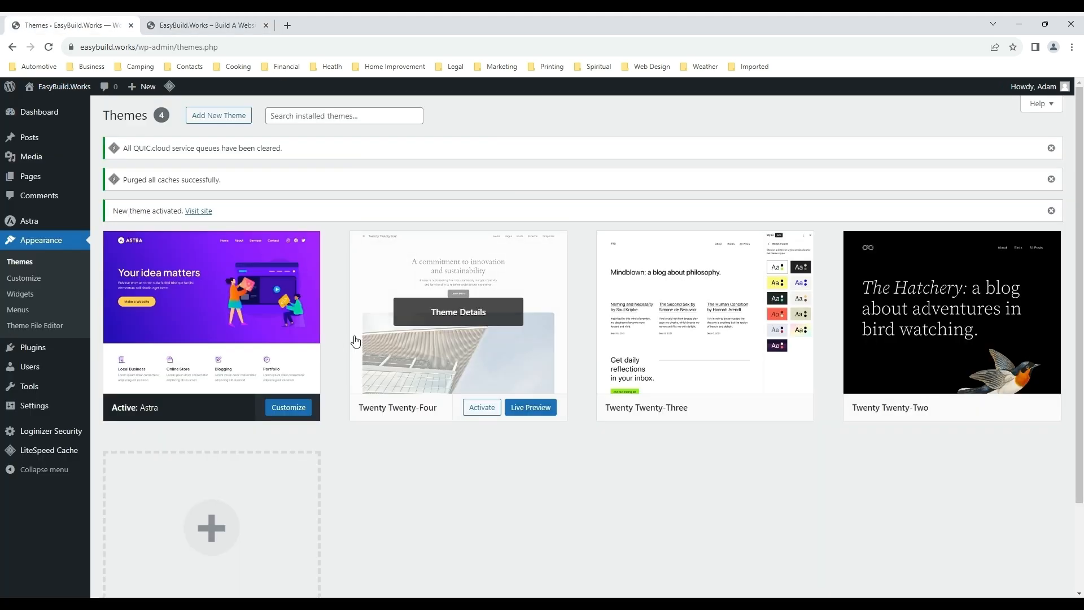
Open the theme customizer for the Astra theme
mouse_move(189, 320)
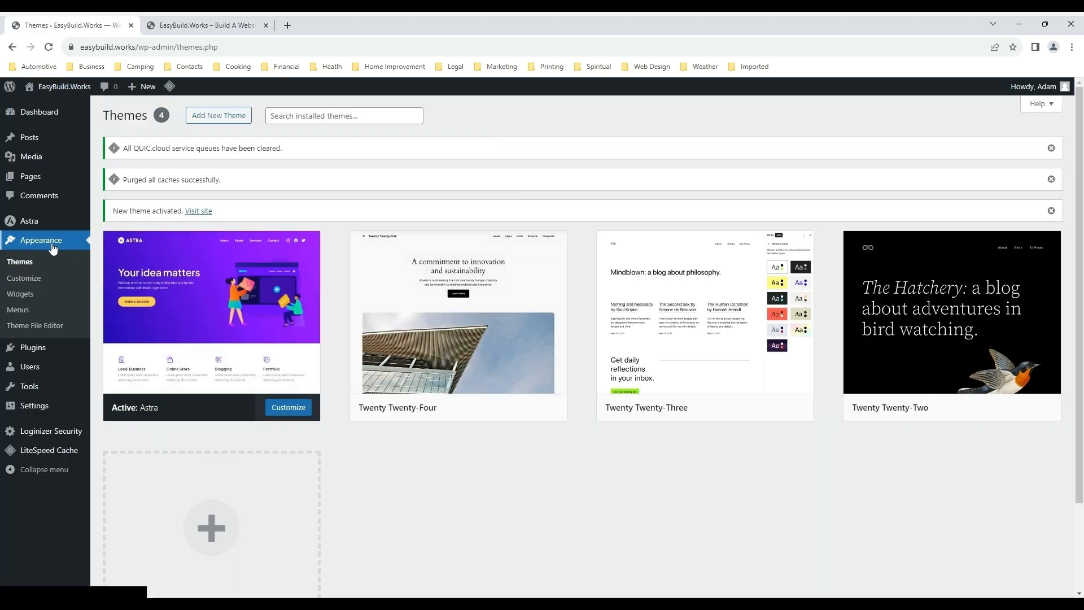
click(34, 285)
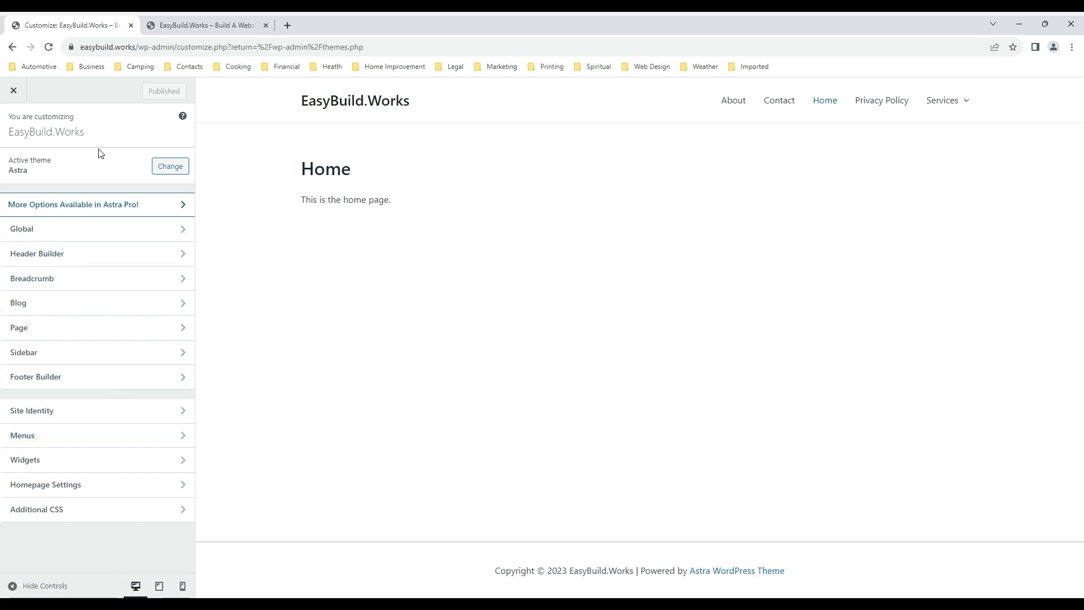
click(14, 91)
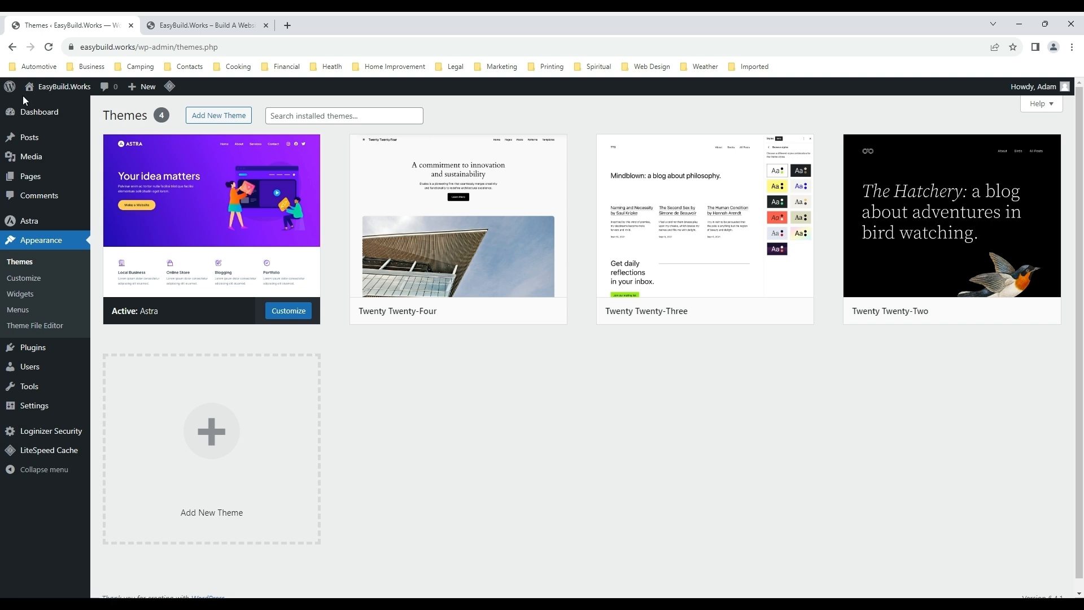
click(25, 279)
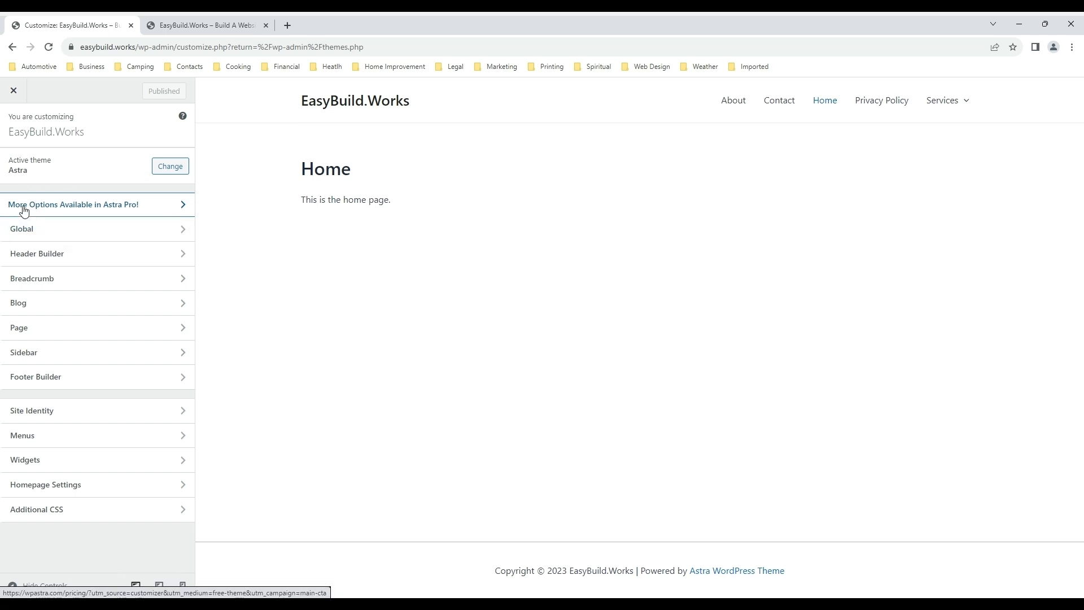
Open the Astra Pro pricing page from the customizer, review its plans, close it and exit the customizer to the themes page
click(182, 212)
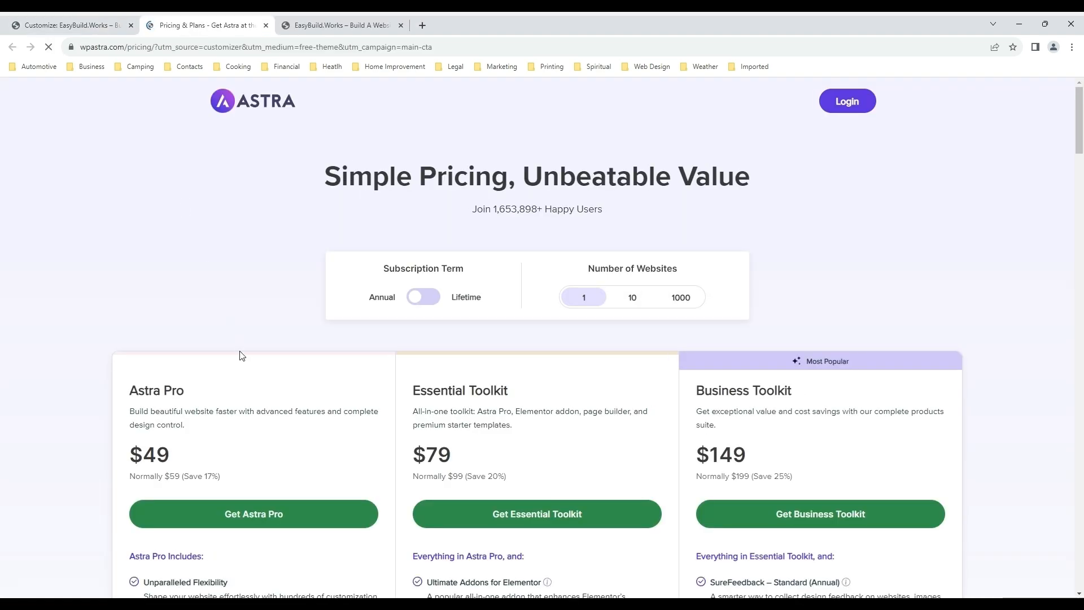
scroll(242, 361, down, 2)
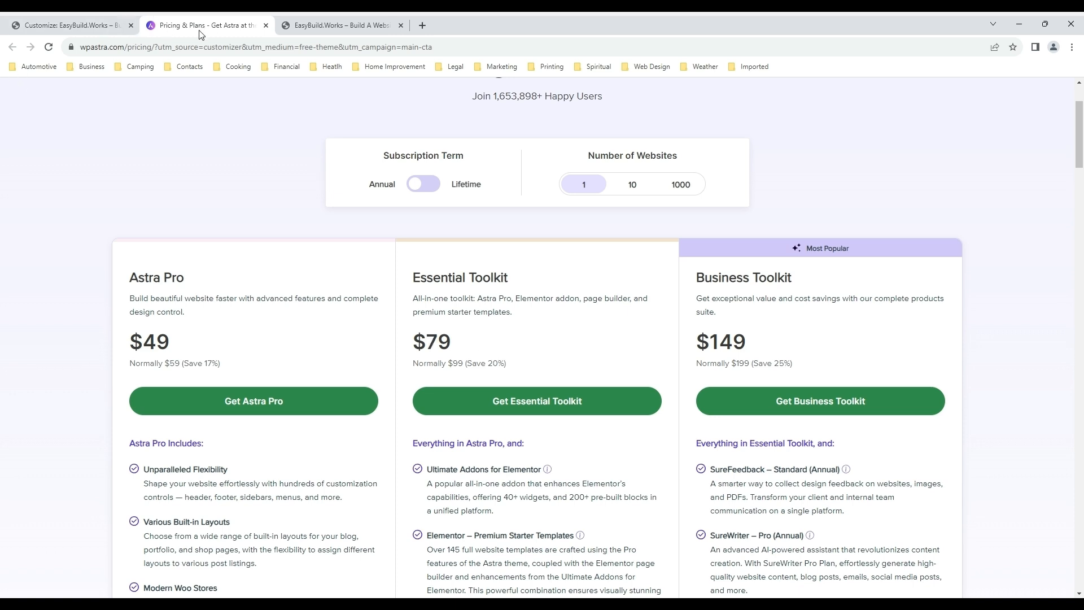
click(266, 26)
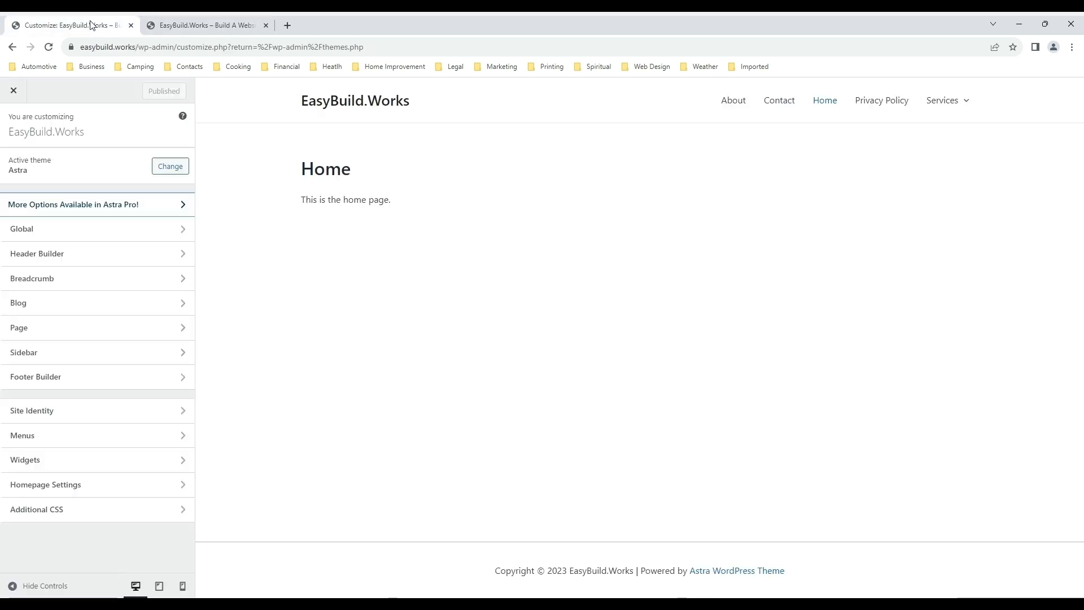
click(13, 94)
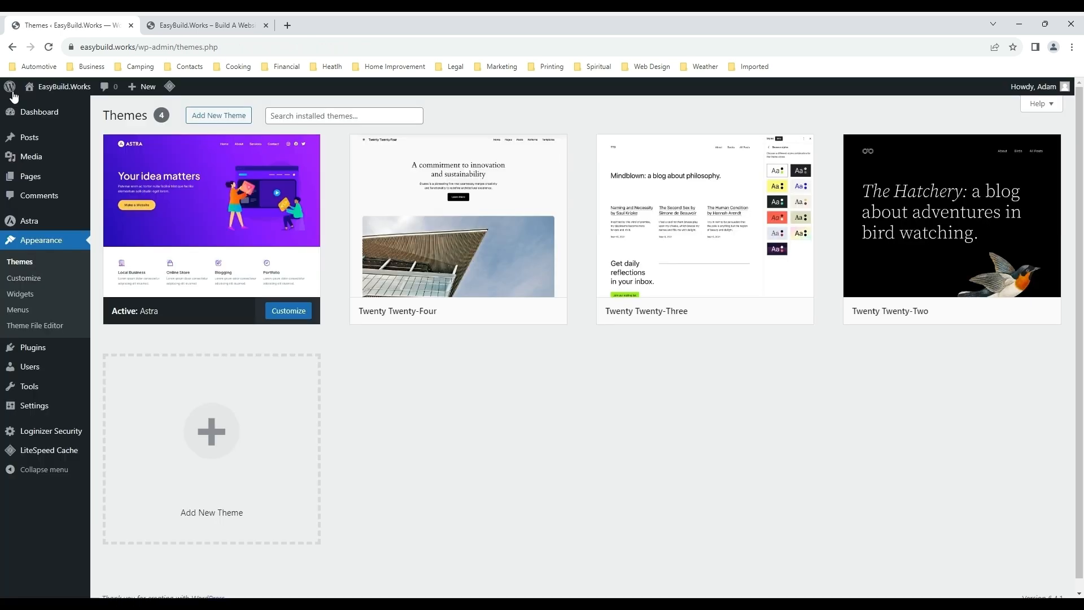
mouse_move(196, 205)
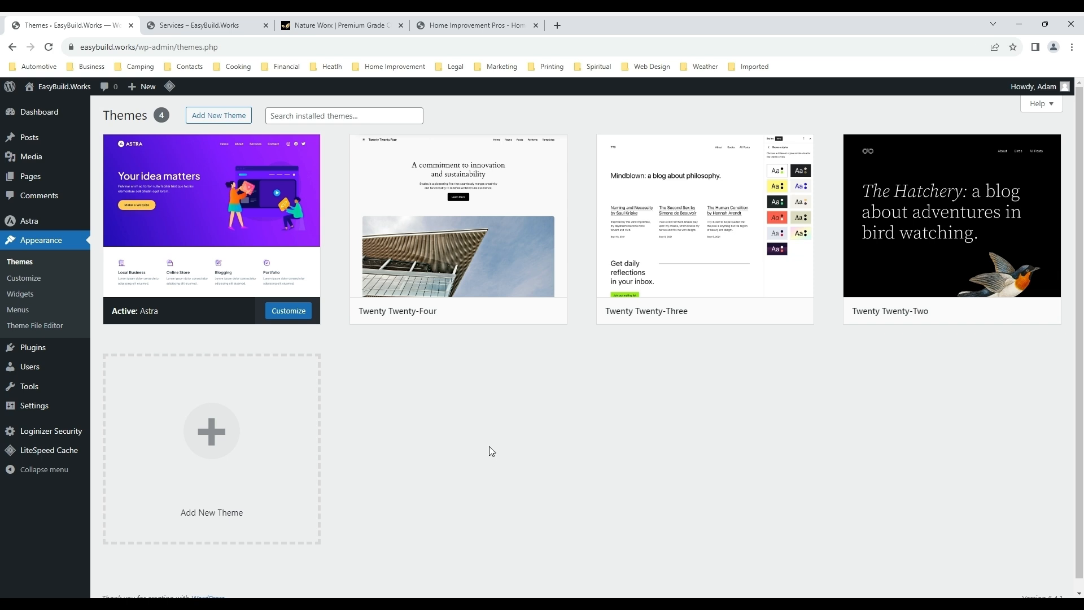
Switch to the Nature Worx example site, reload it and examine its home page from the hero slider down to the legal footer
click(328, 28)
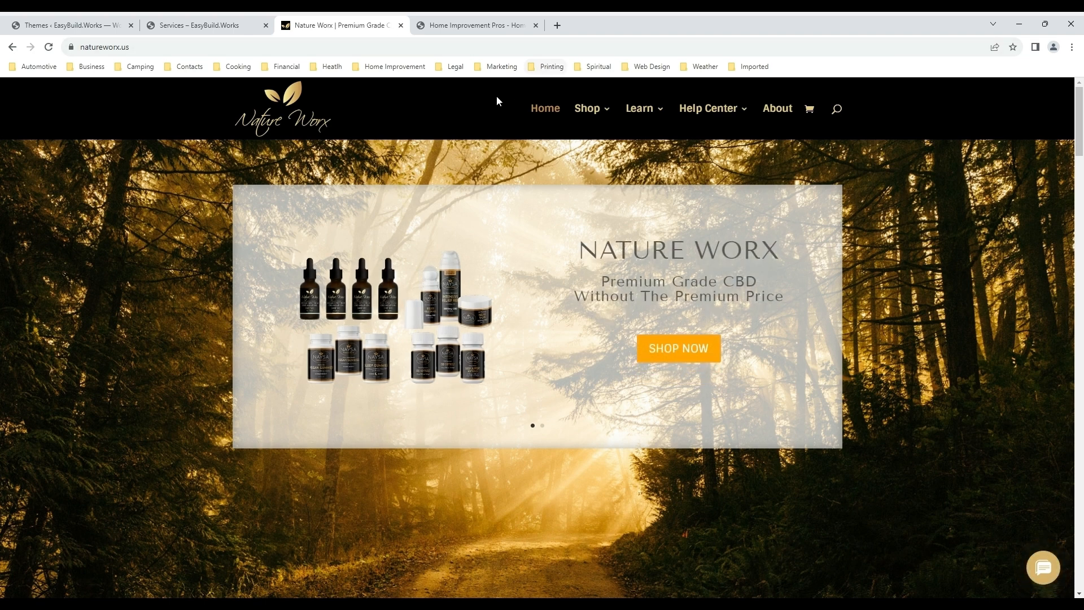
click(49, 47)
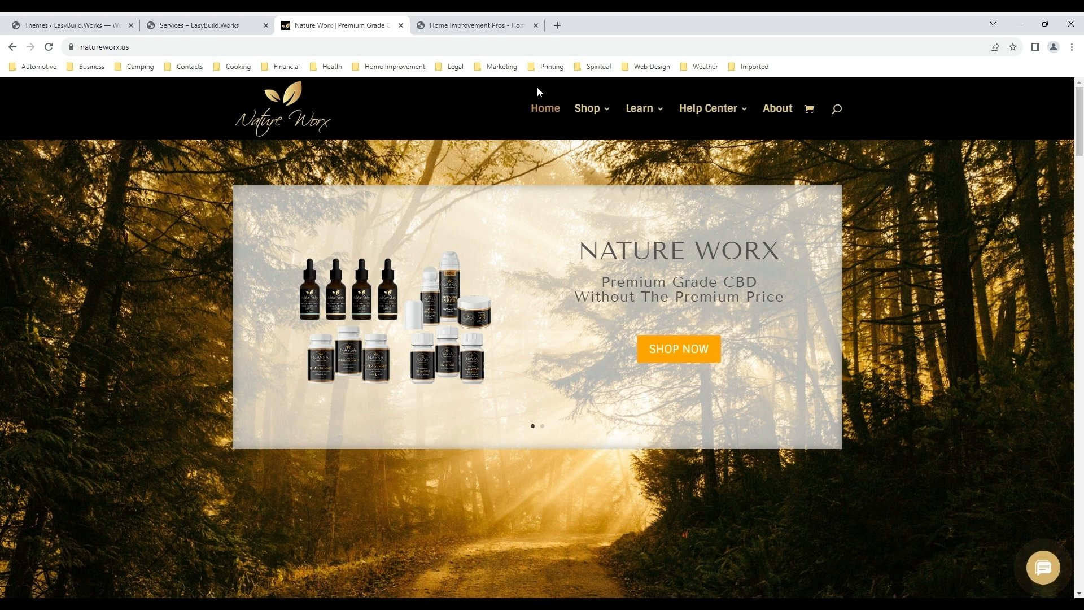
scroll(602, 206, down, 5)
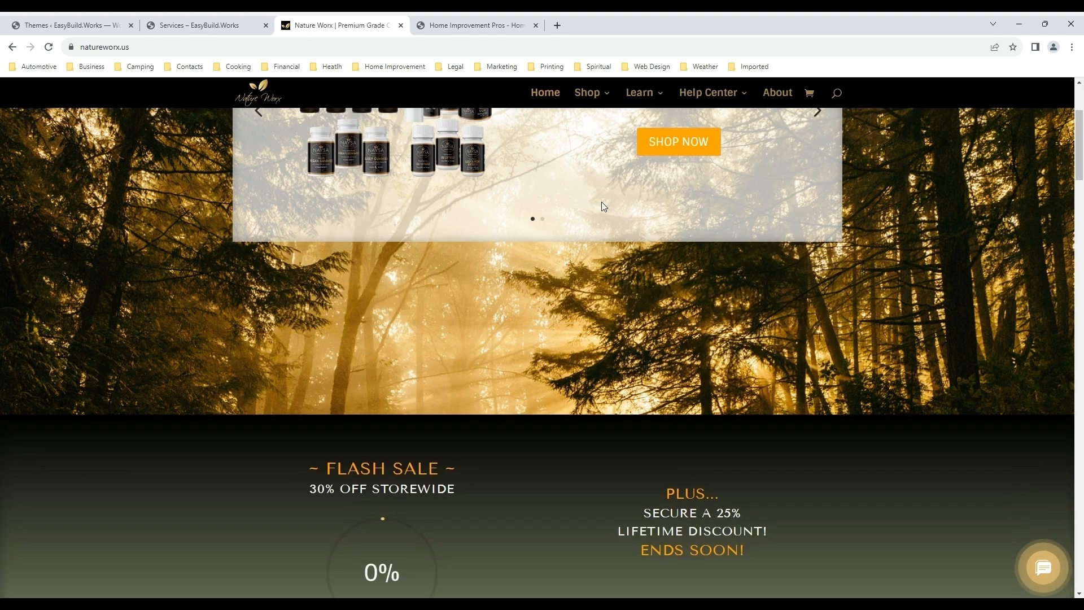
scroll(601, 202, down, 2)
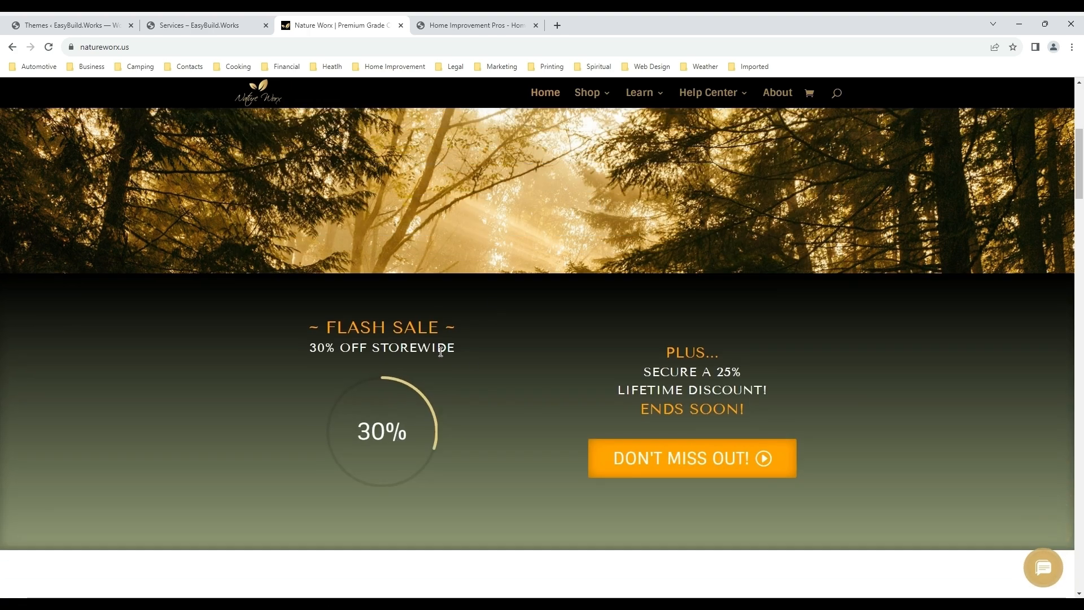
scroll(542, 329, down, 3)
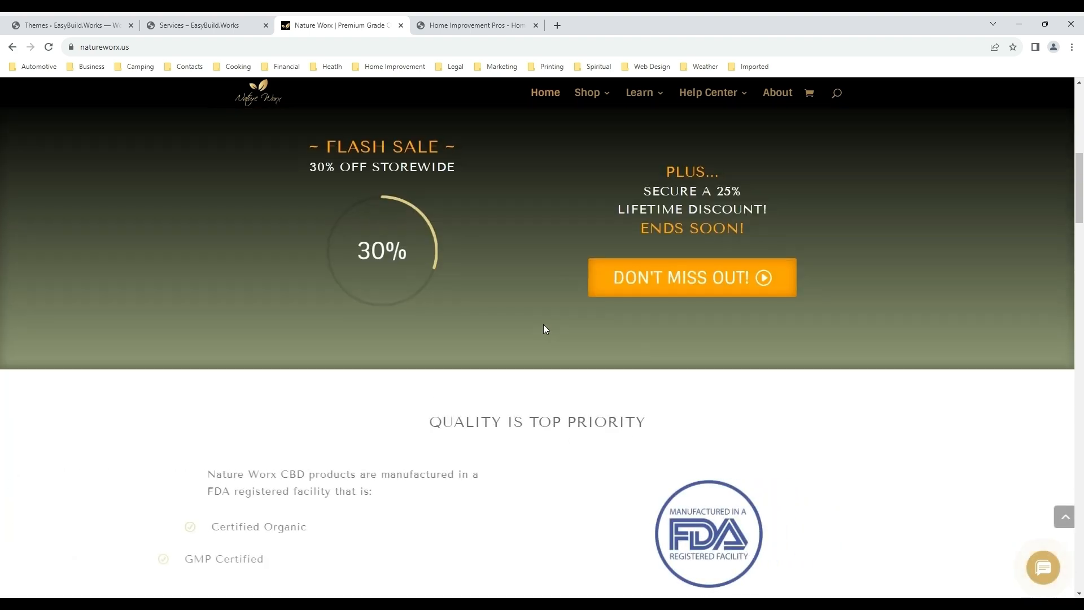
scroll(543, 327, down, 3)
scroll(546, 329, down, 6)
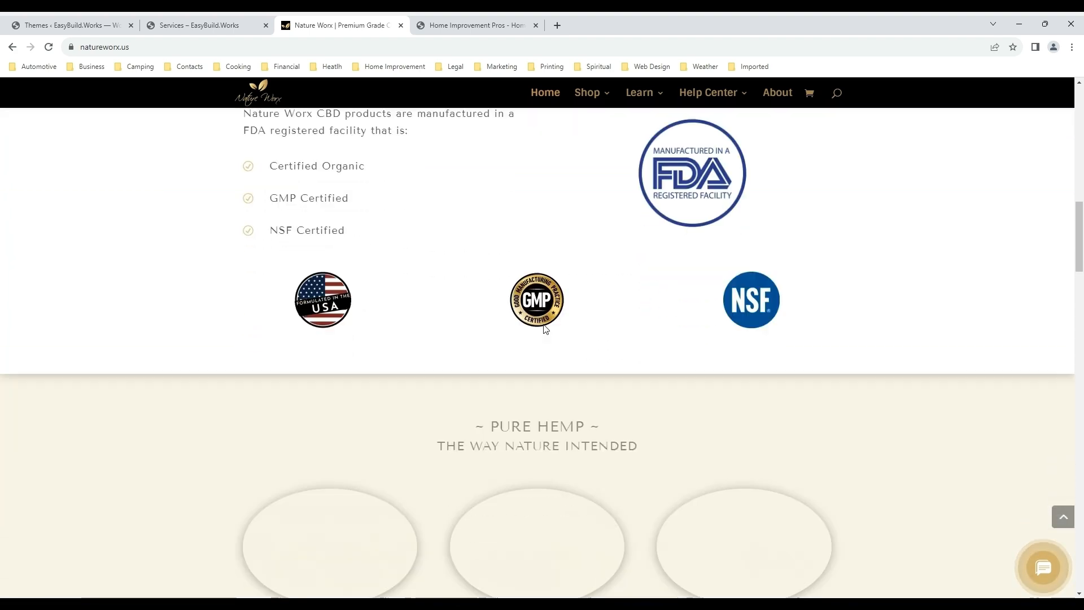
scroll(543, 328, down, 9)
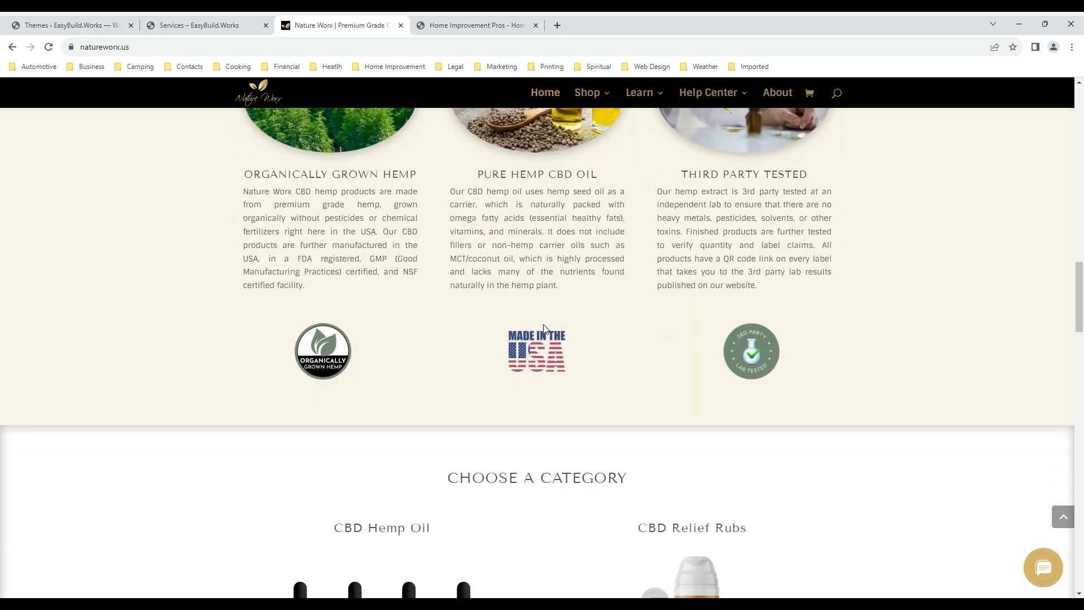
scroll(543, 330, down, 5)
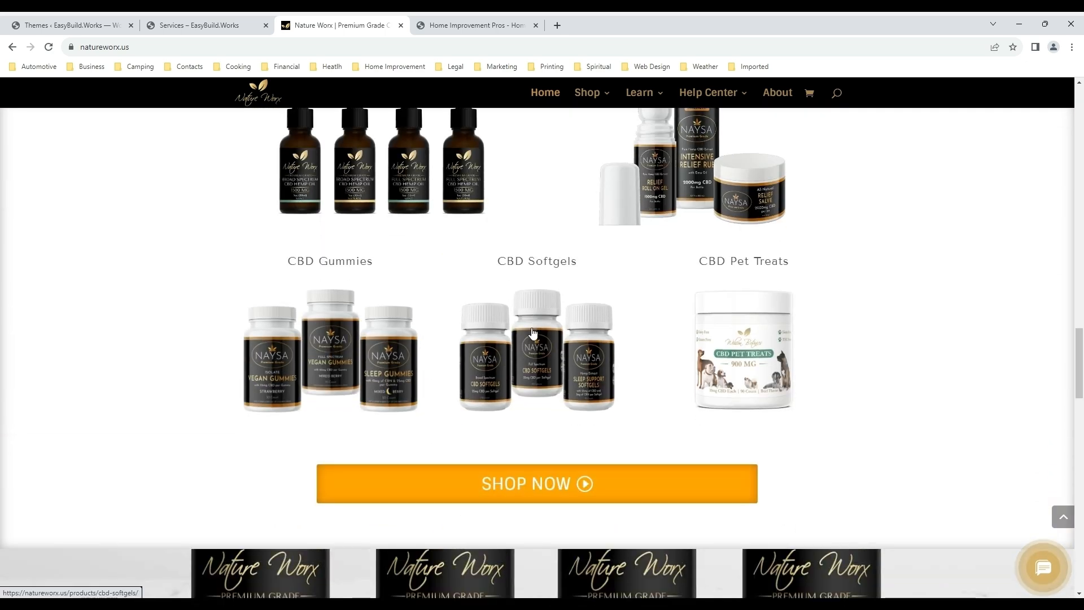
scroll(532, 332, down, 7)
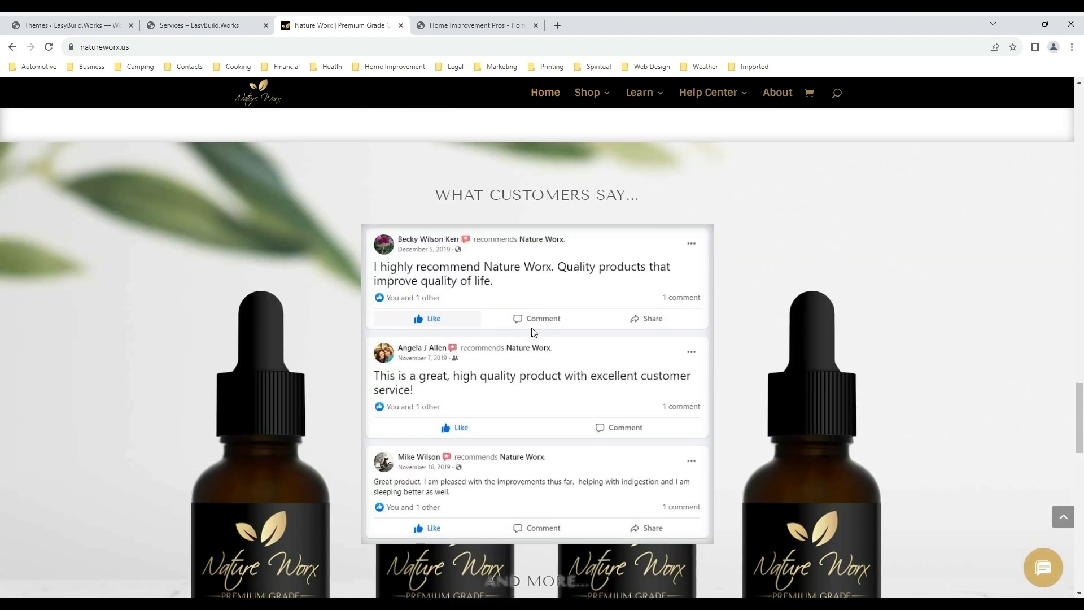
scroll(532, 332, down, 8)
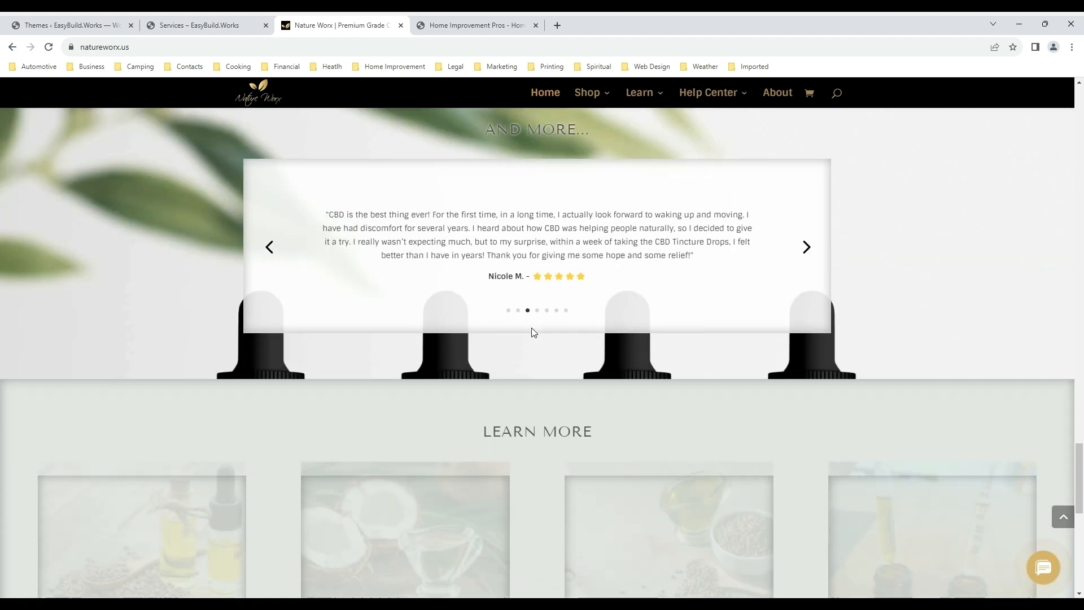
scroll(533, 332, down, 5)
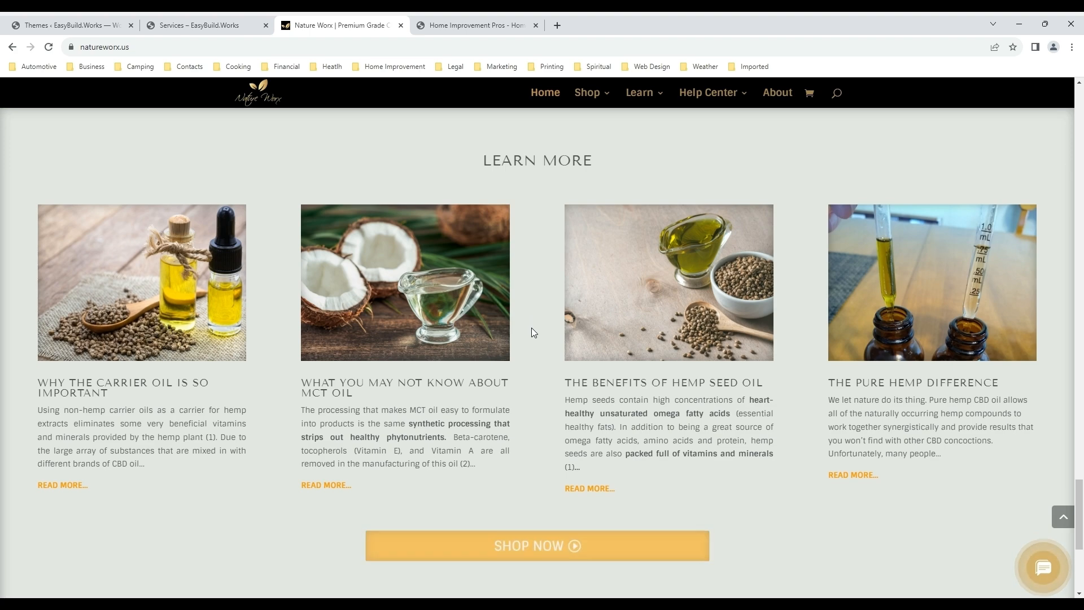
scroll(533, 332, down, 4)
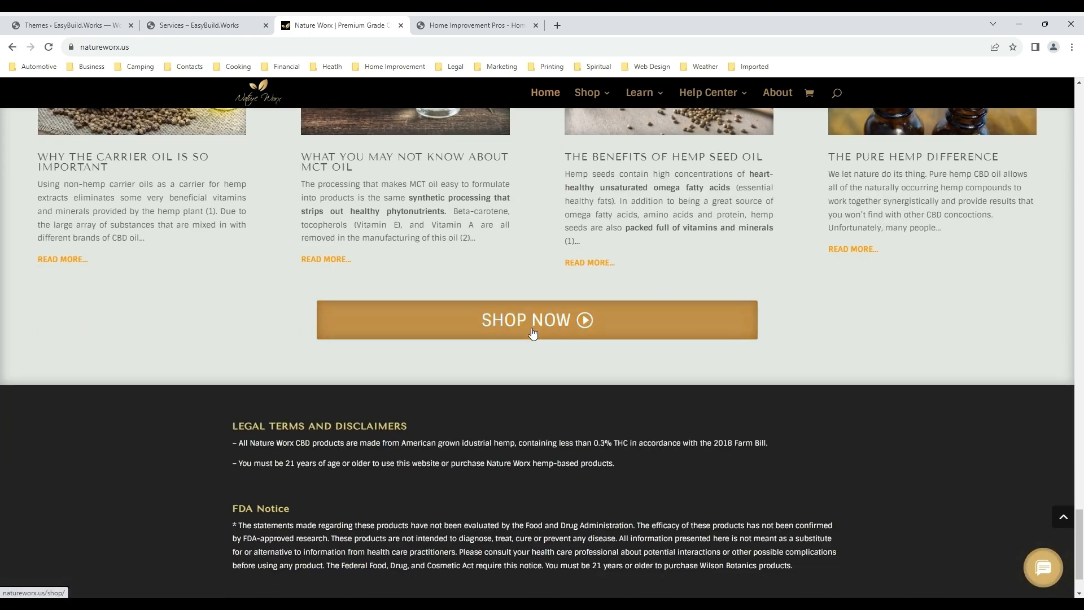
scroll(532, 333, down, 2)
Switch to the Home Improvement Pros example site, examine its home page down to the Have Questions section, and return to the hero
click(473, 25)
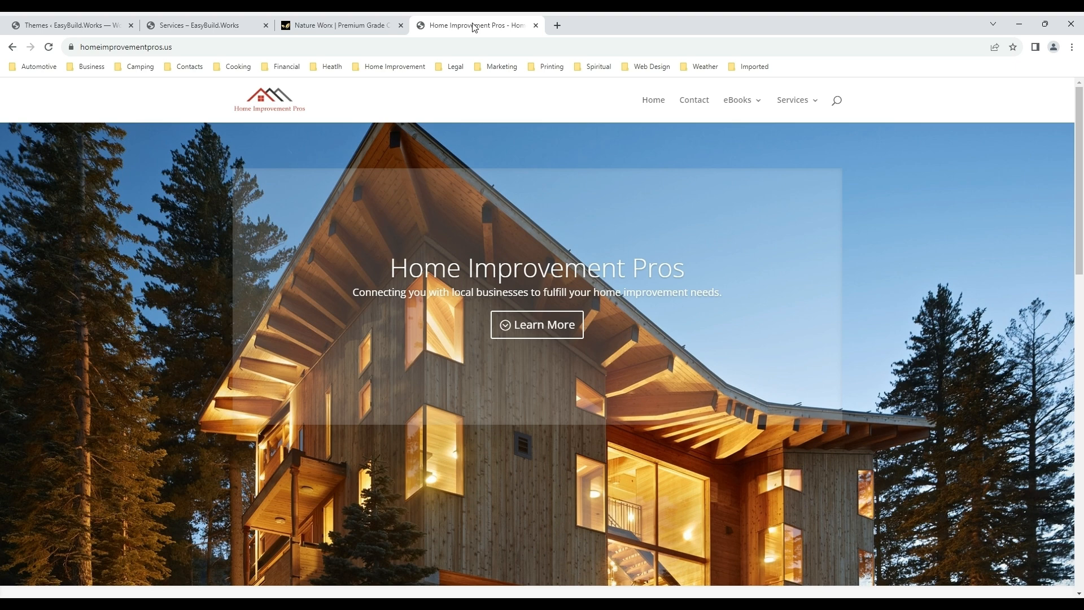
scroll(757, 186, down, 2)
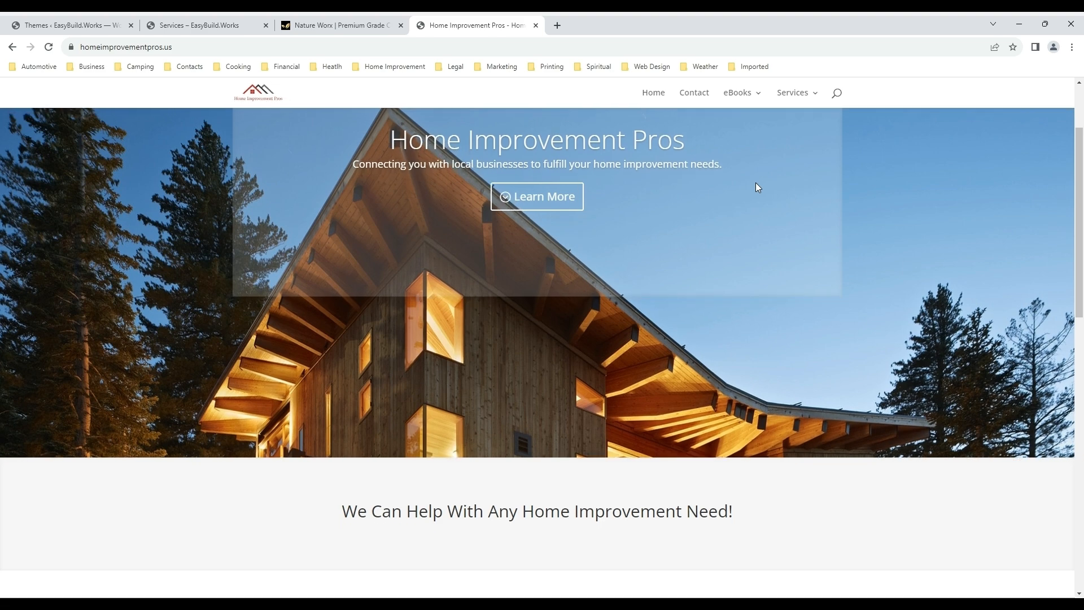
scroll(756, 183, up, 2)
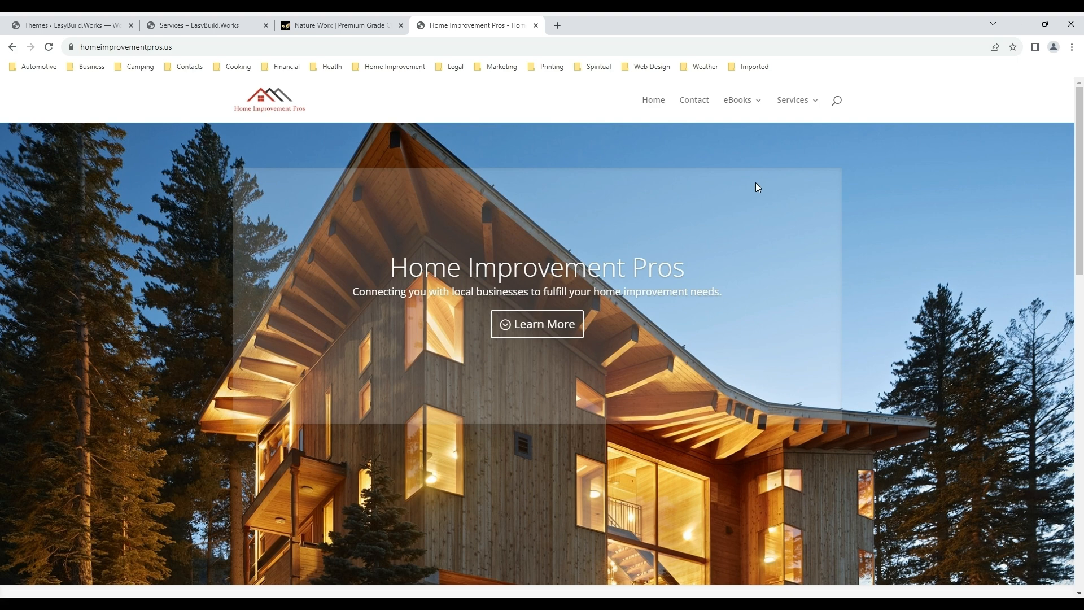
scroll(755, 189, down, 7)
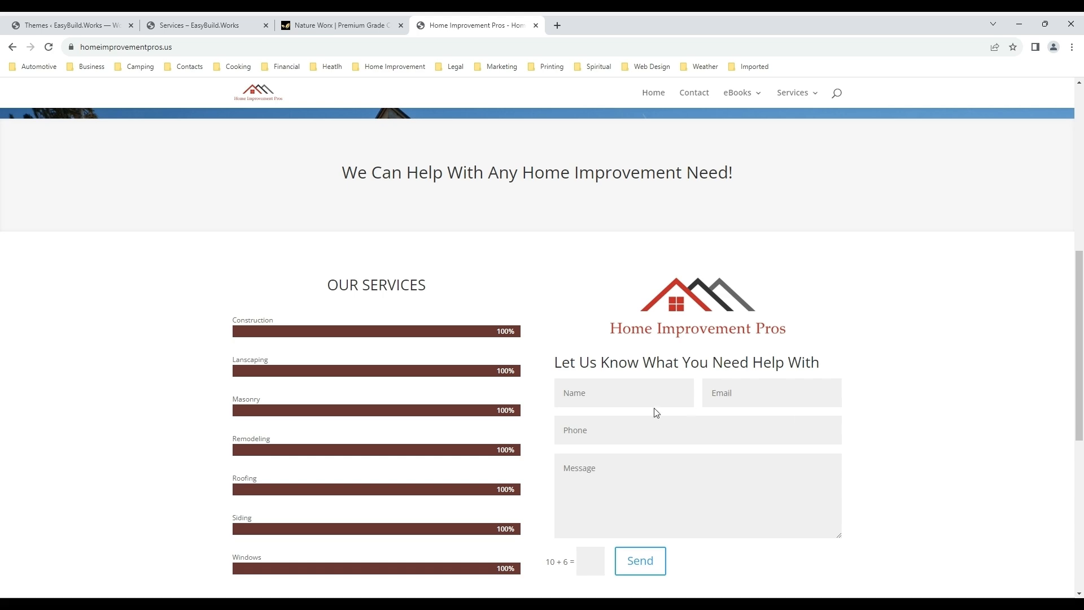
scroll(723, 377, down, 7)
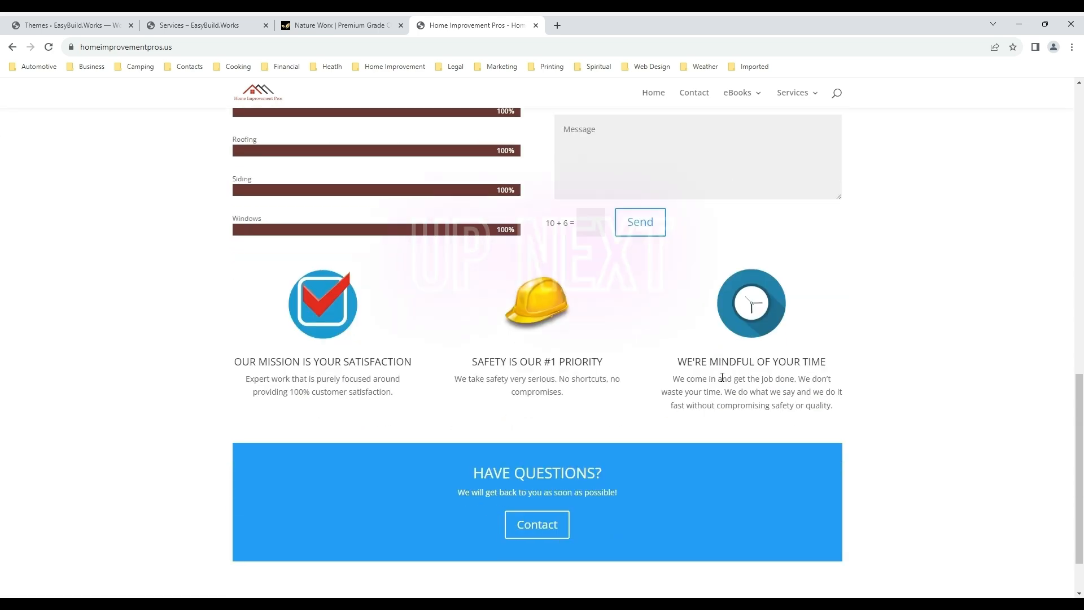
scroll(722, 377, up, 15)
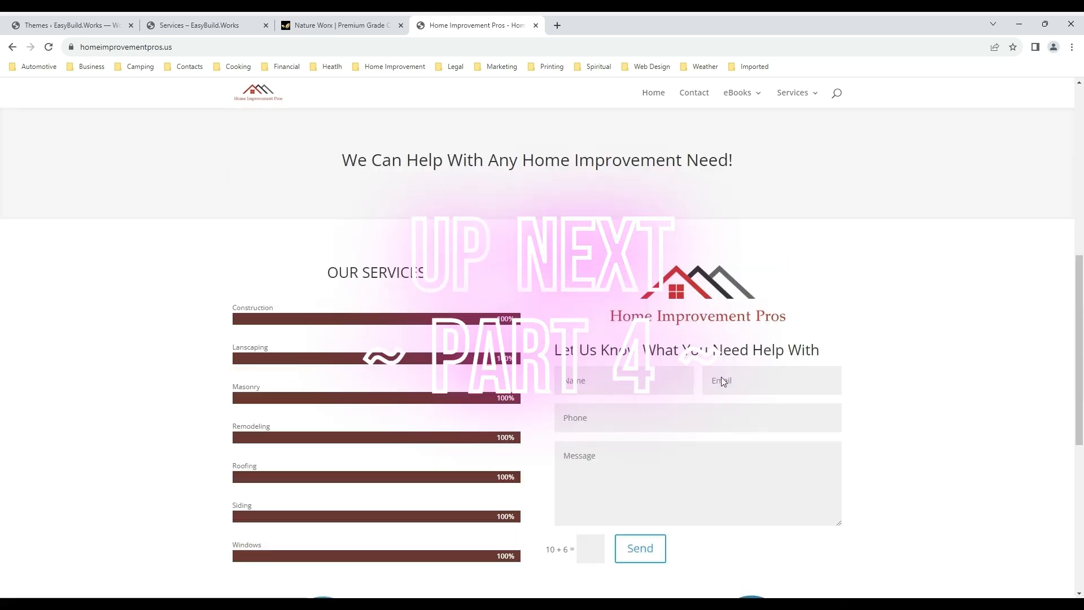
scroll(720, 377, up, 3)
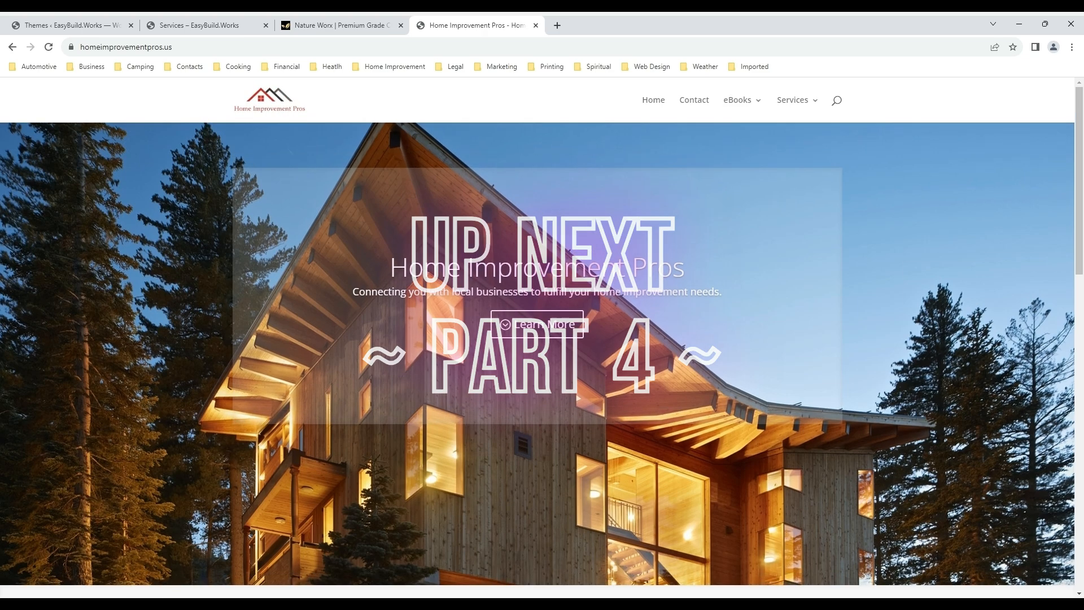